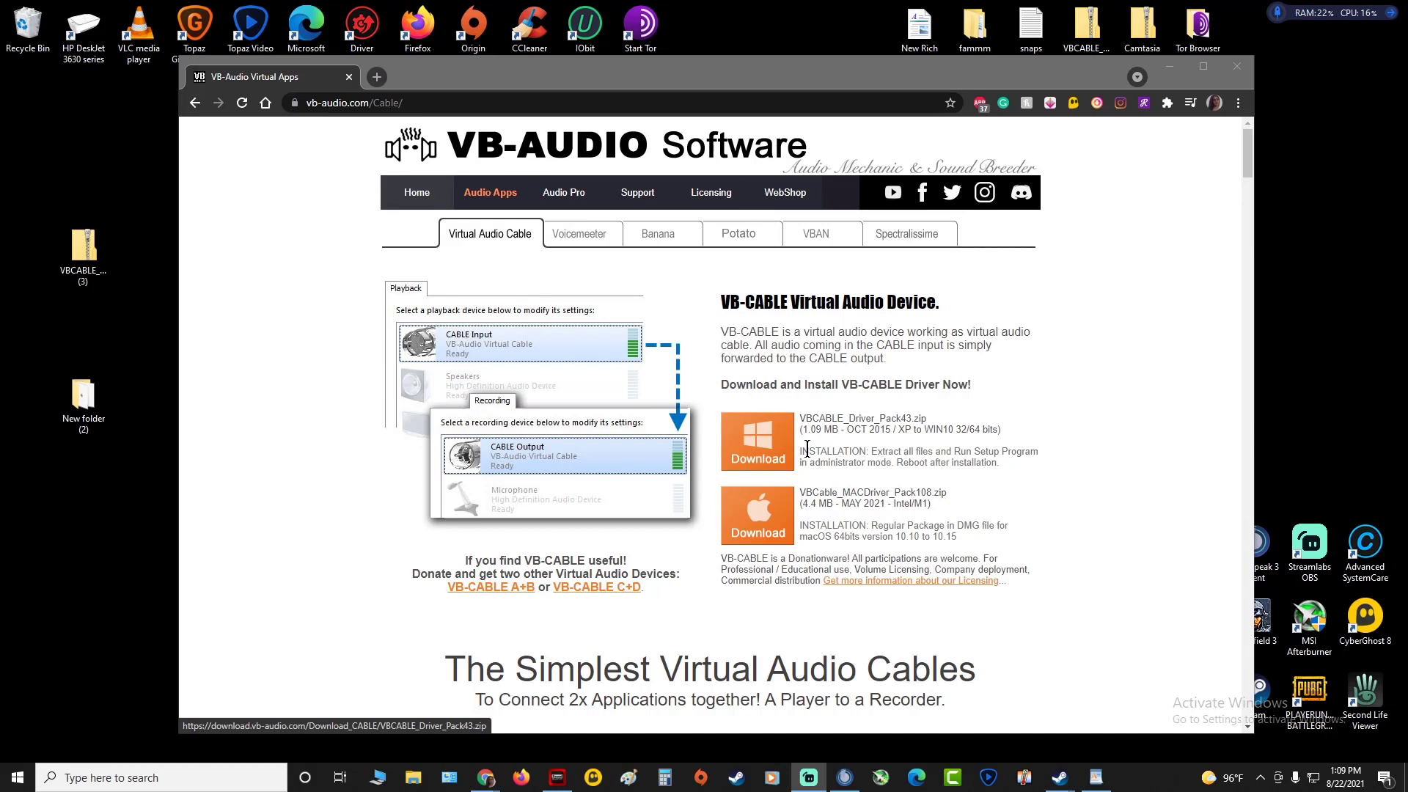
- Download the Windows VB-CABLE driver zip onto the desktop and create a new empty desktop folder
click(760, 446)
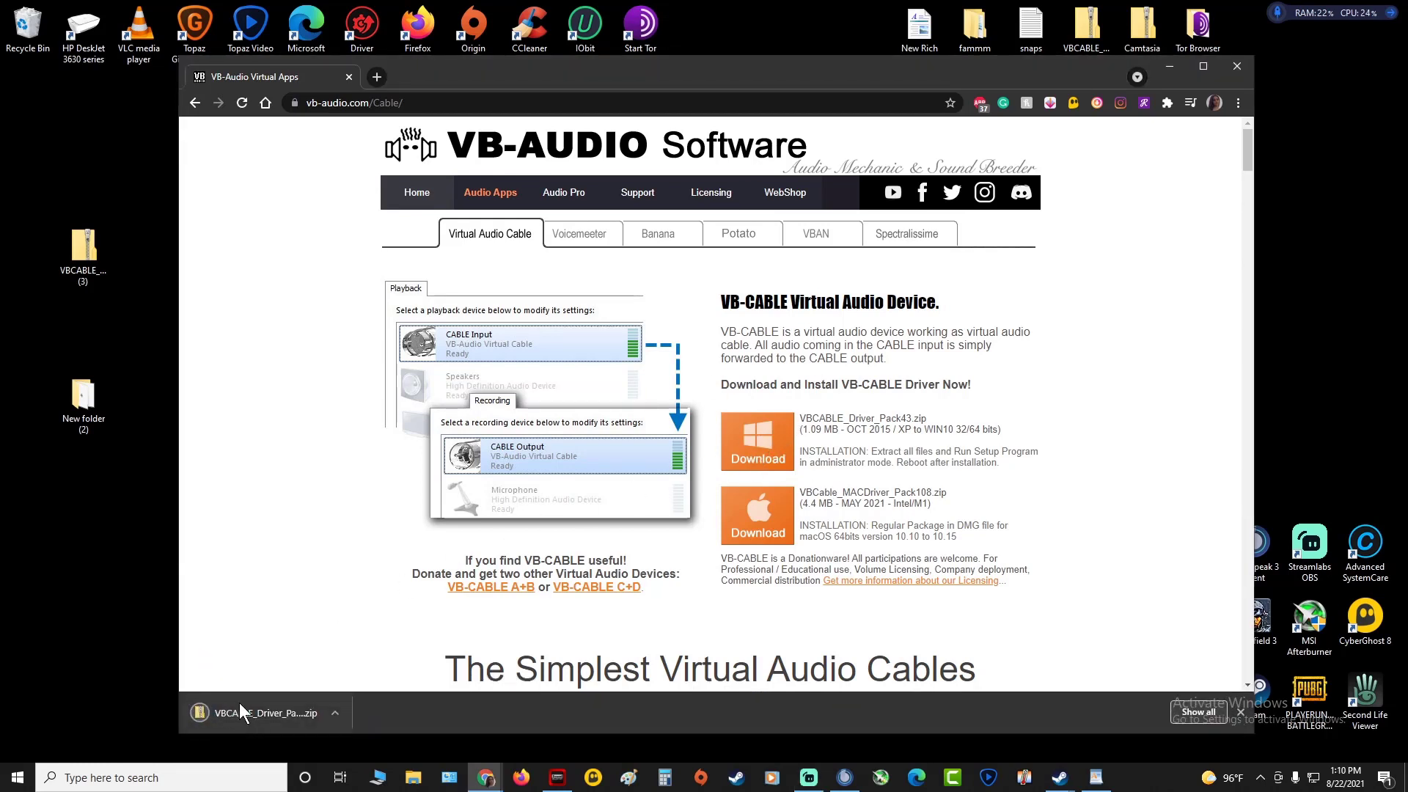
drag(222, 710, 85, 505)
right_click(64, 588)
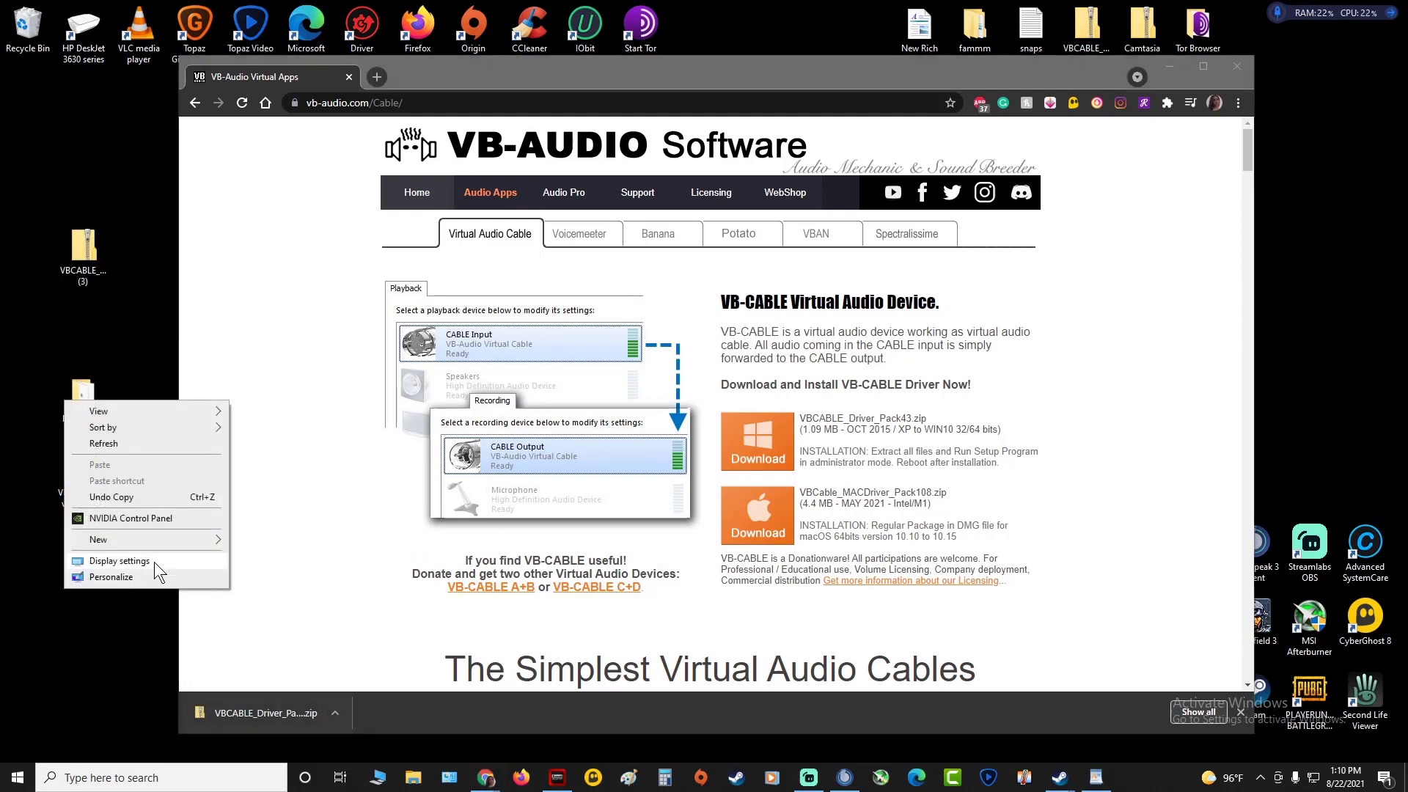
mouse_move(168, 540)
click(246, 540)
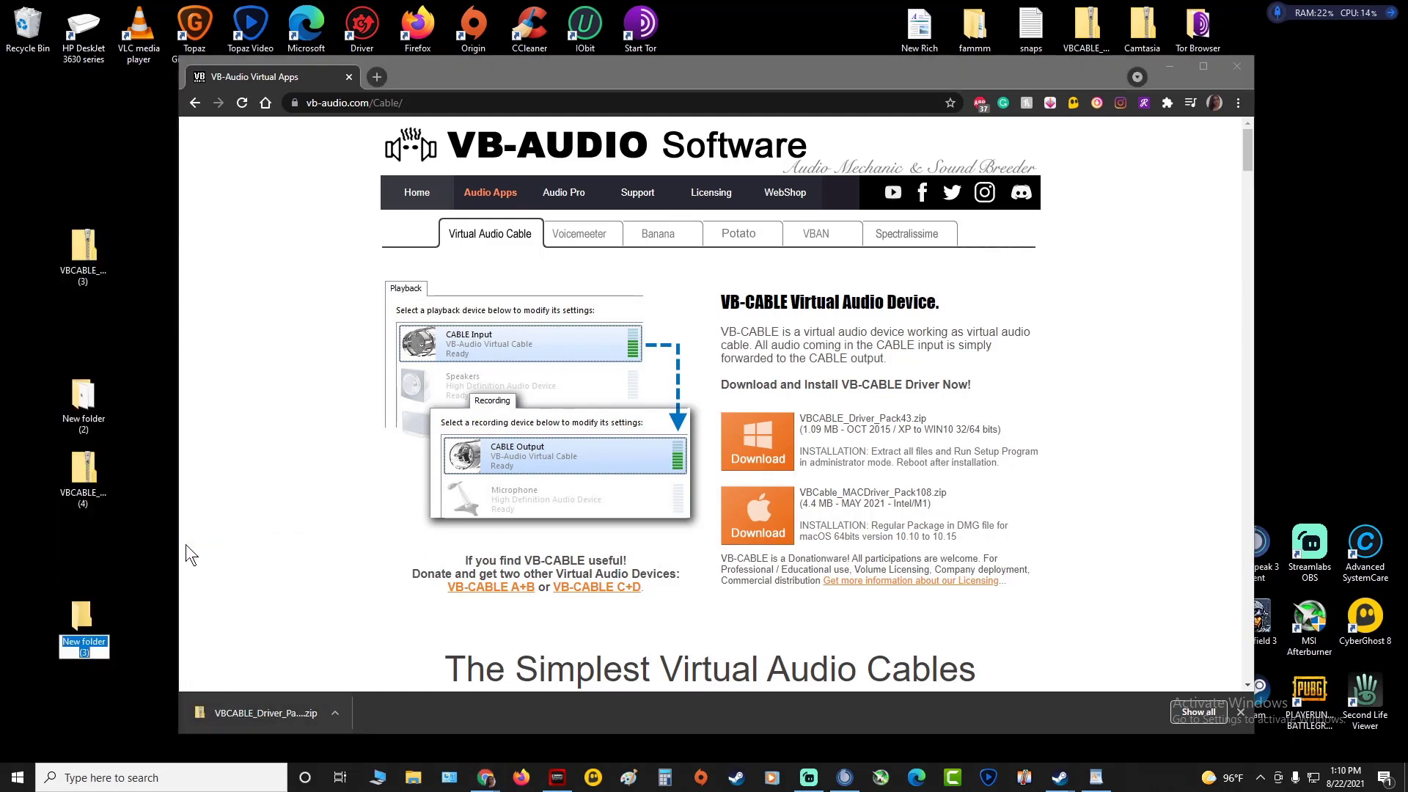
- Copy all 27 files from VBCABLE_Driver_Pack43 (4) into New folder (3) and locate VBCABLE_Setup_x64
double_click(96, 473)
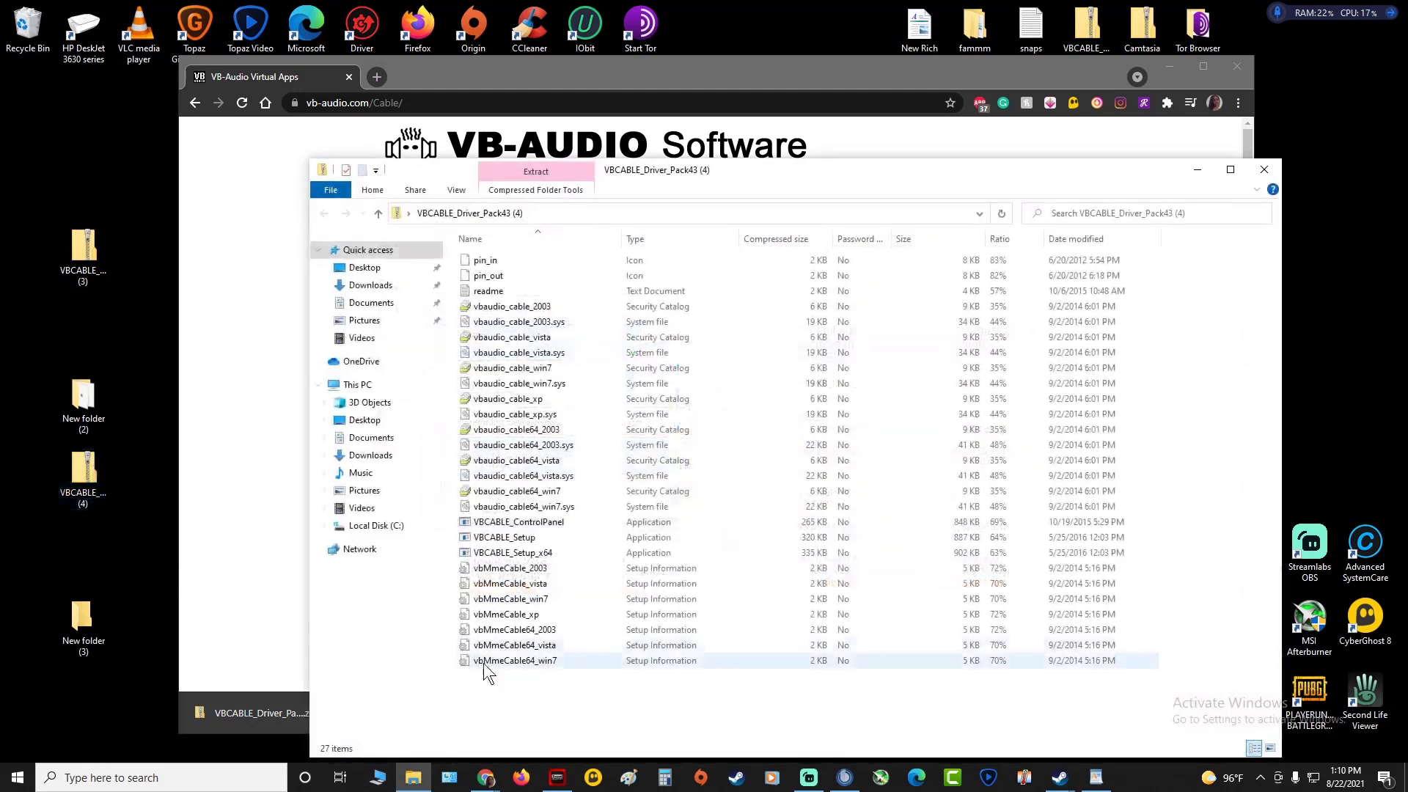
drag(507, 648, 478, 255)
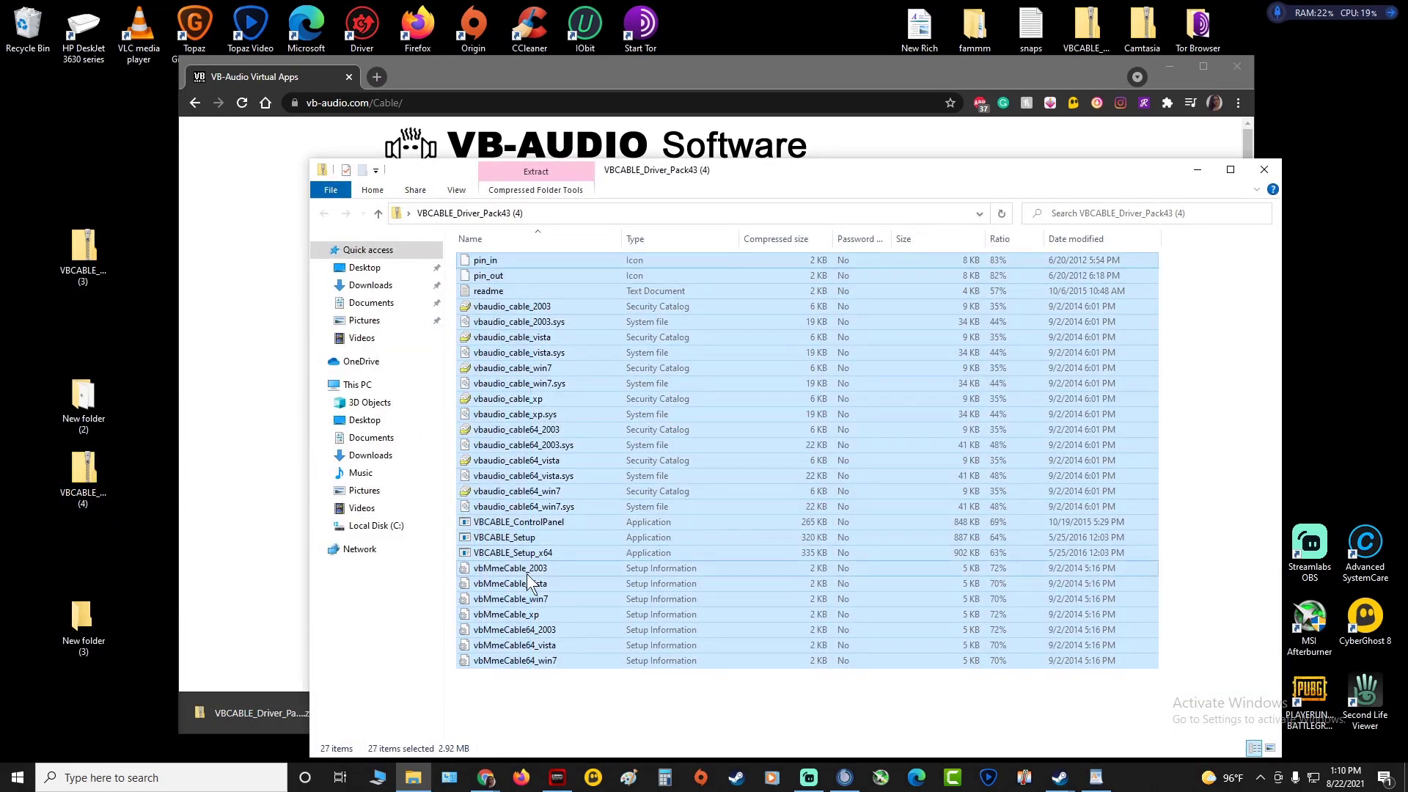
drag(531, 590, 85, 635)
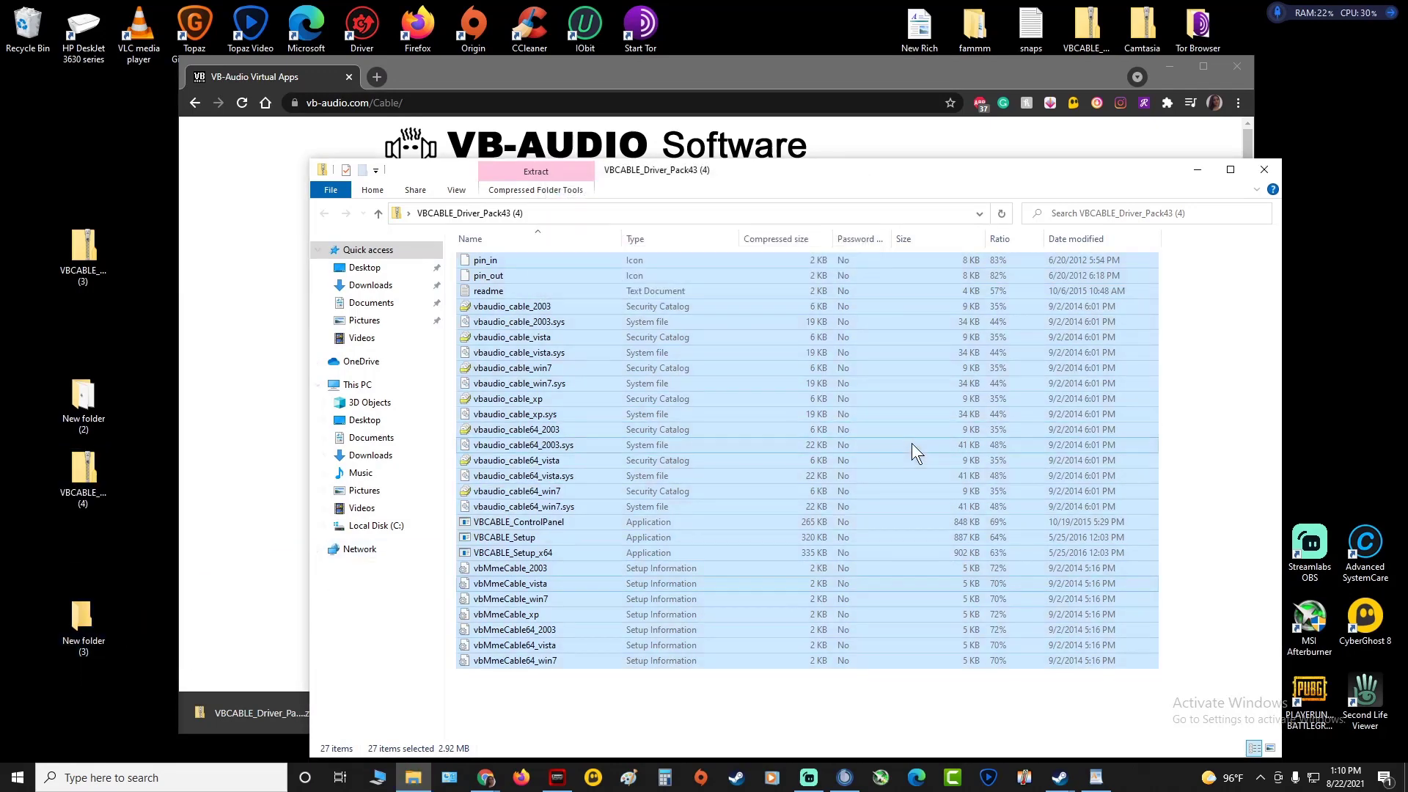
double_click(98, 606)
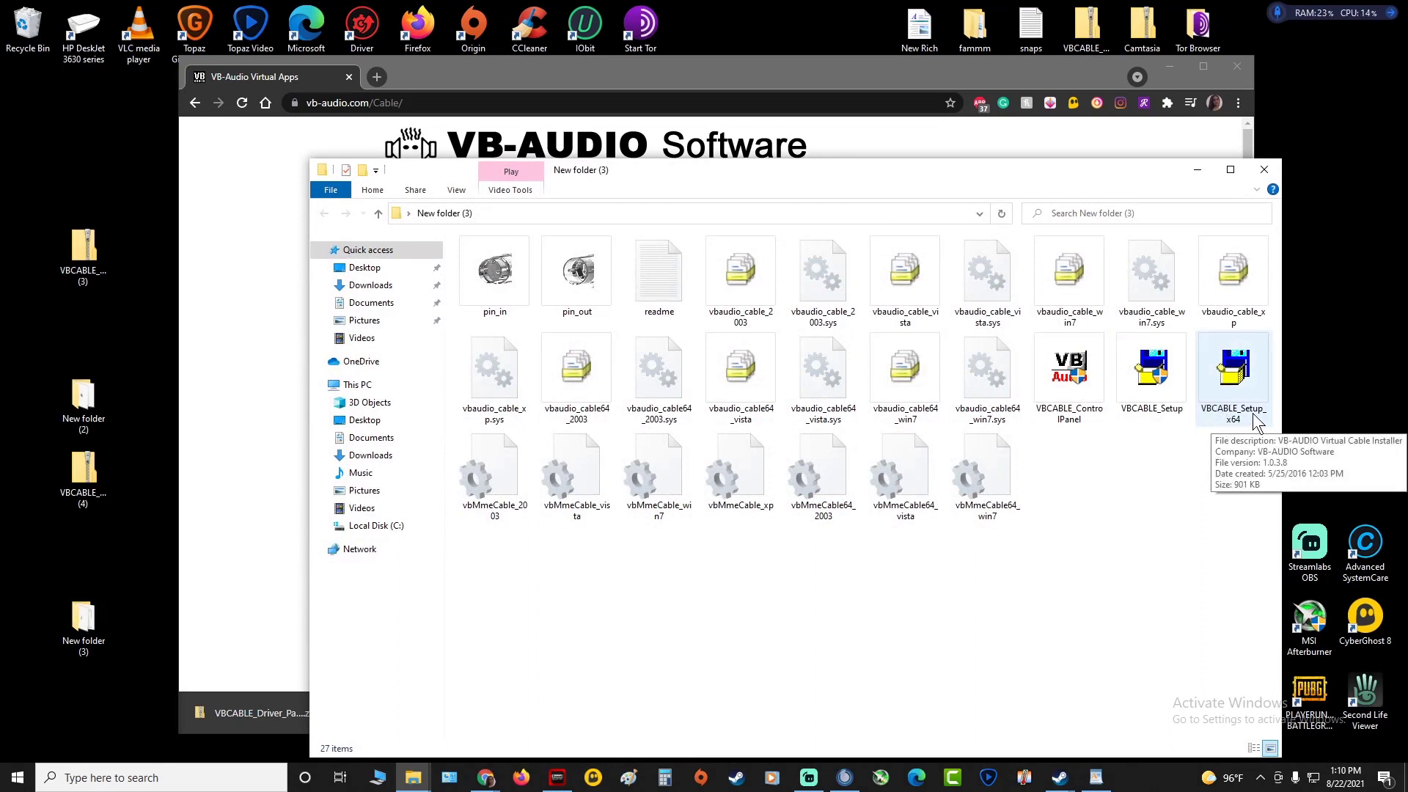
right_click(1220, 400)
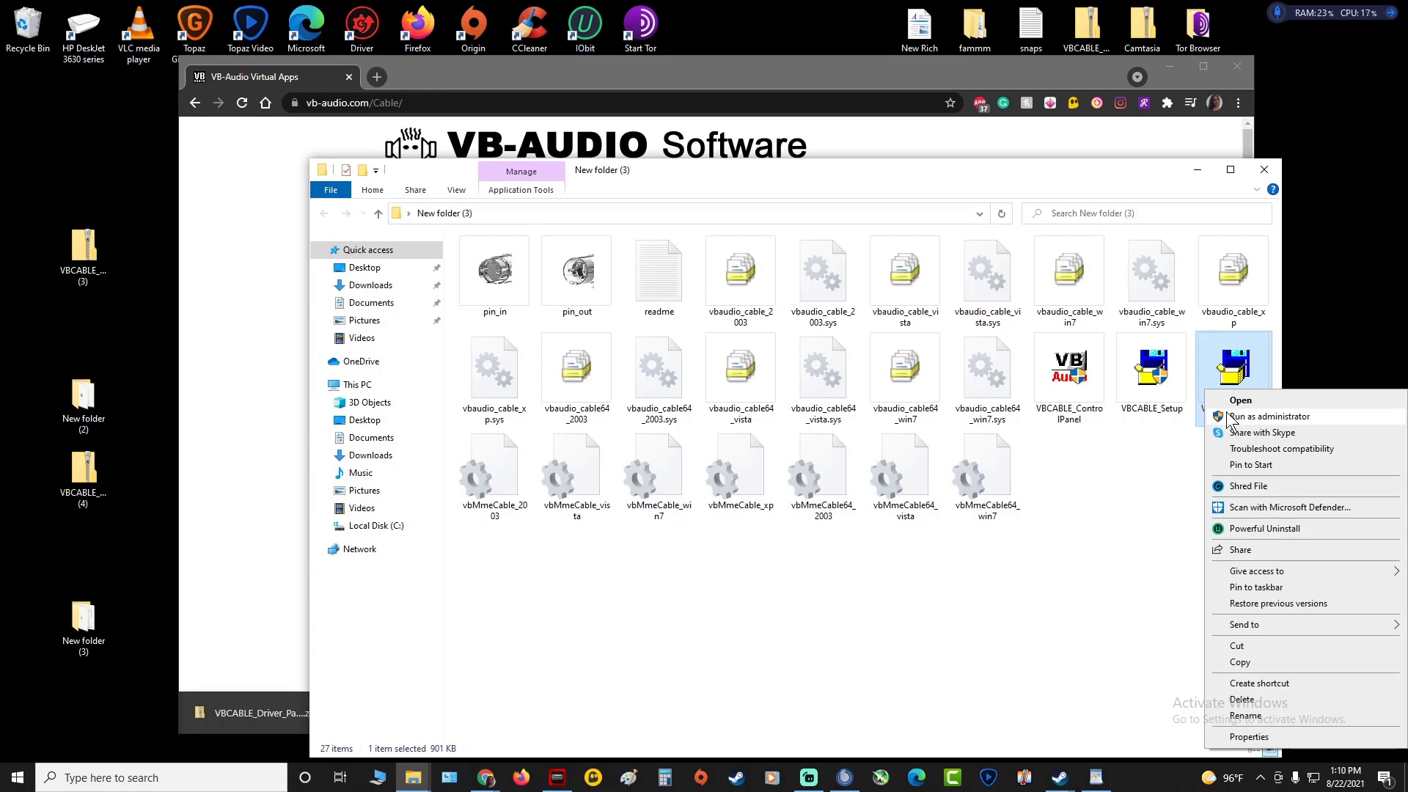
click(1114, 495)
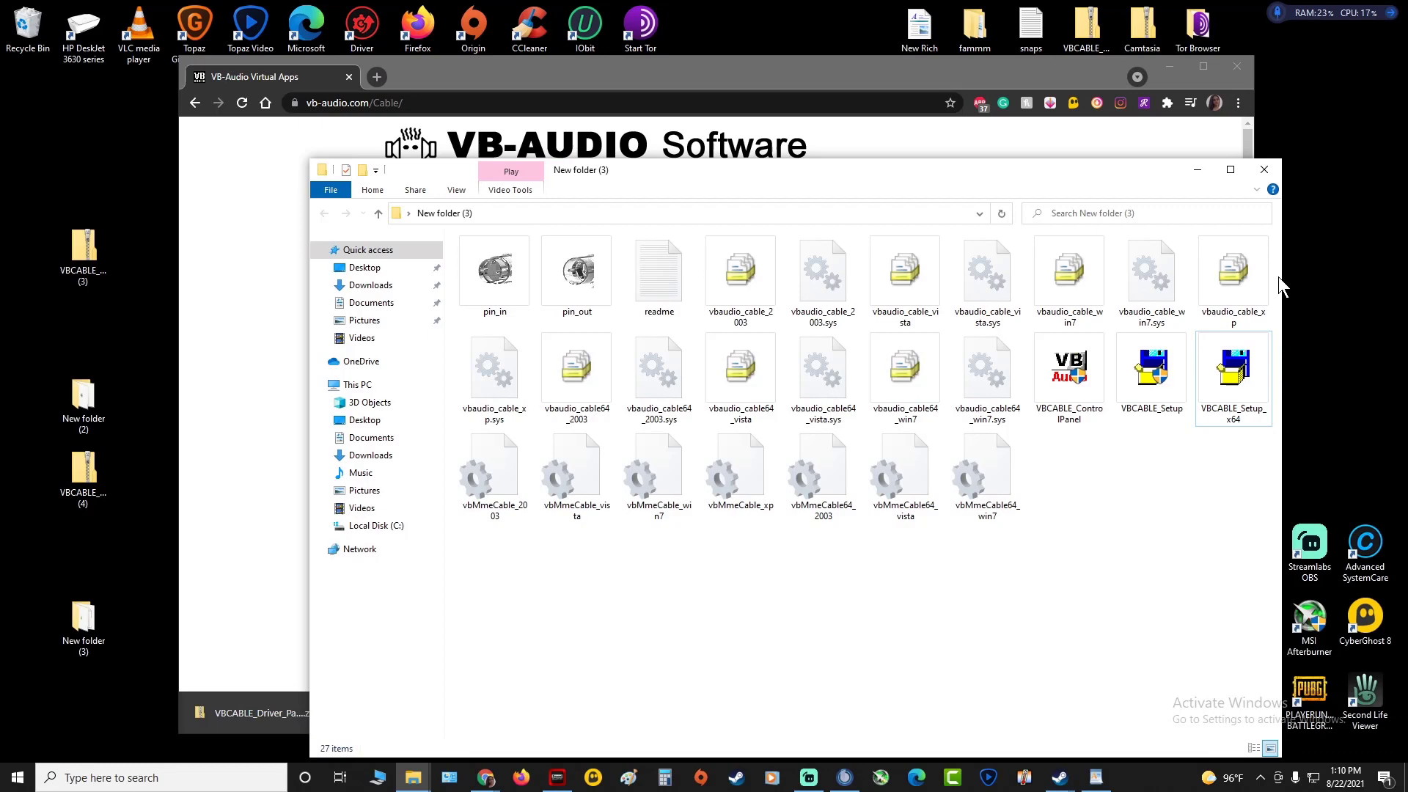
- Close the New folder (3) and zip windows, then launch Control Panel by searching 'con'
click(1263, 171)
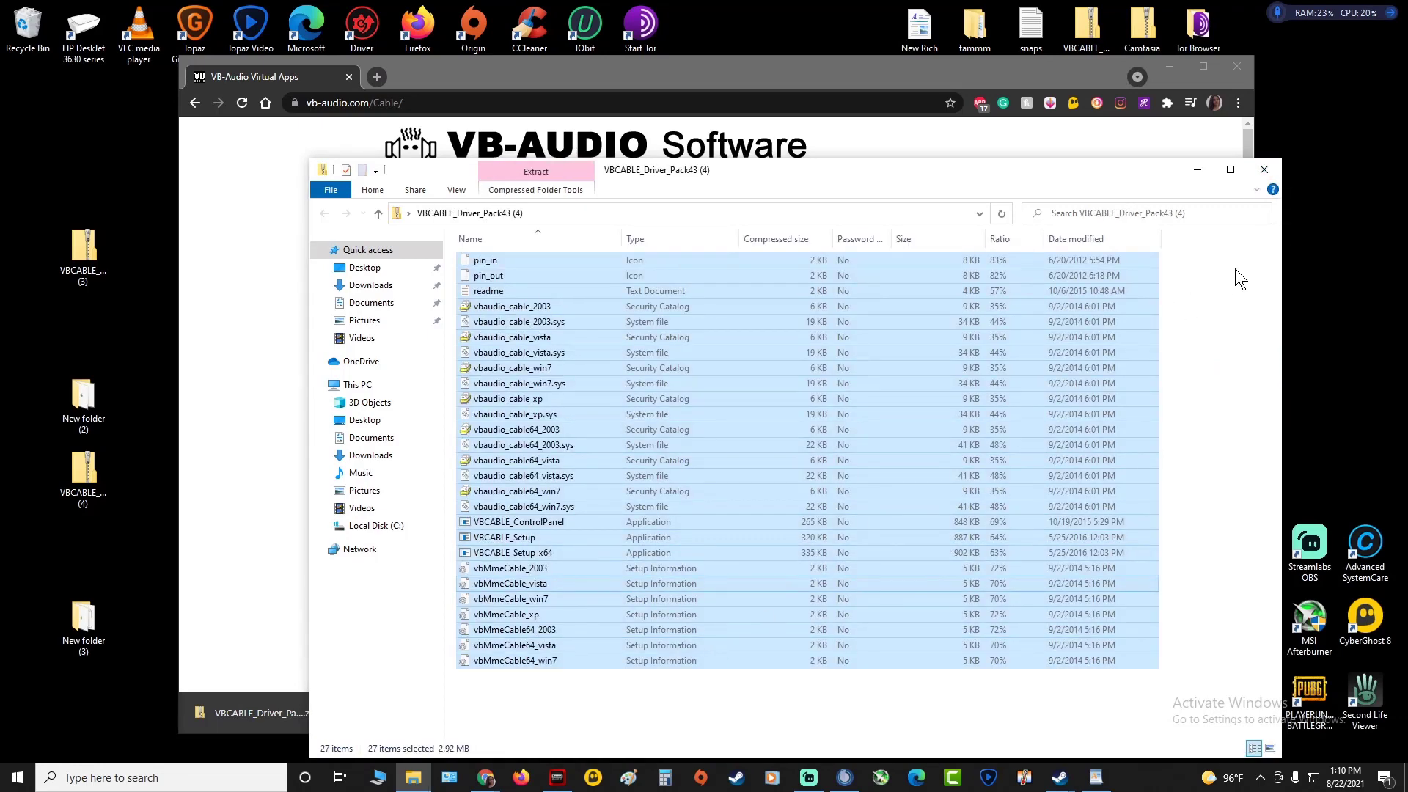
click(1266, 170)
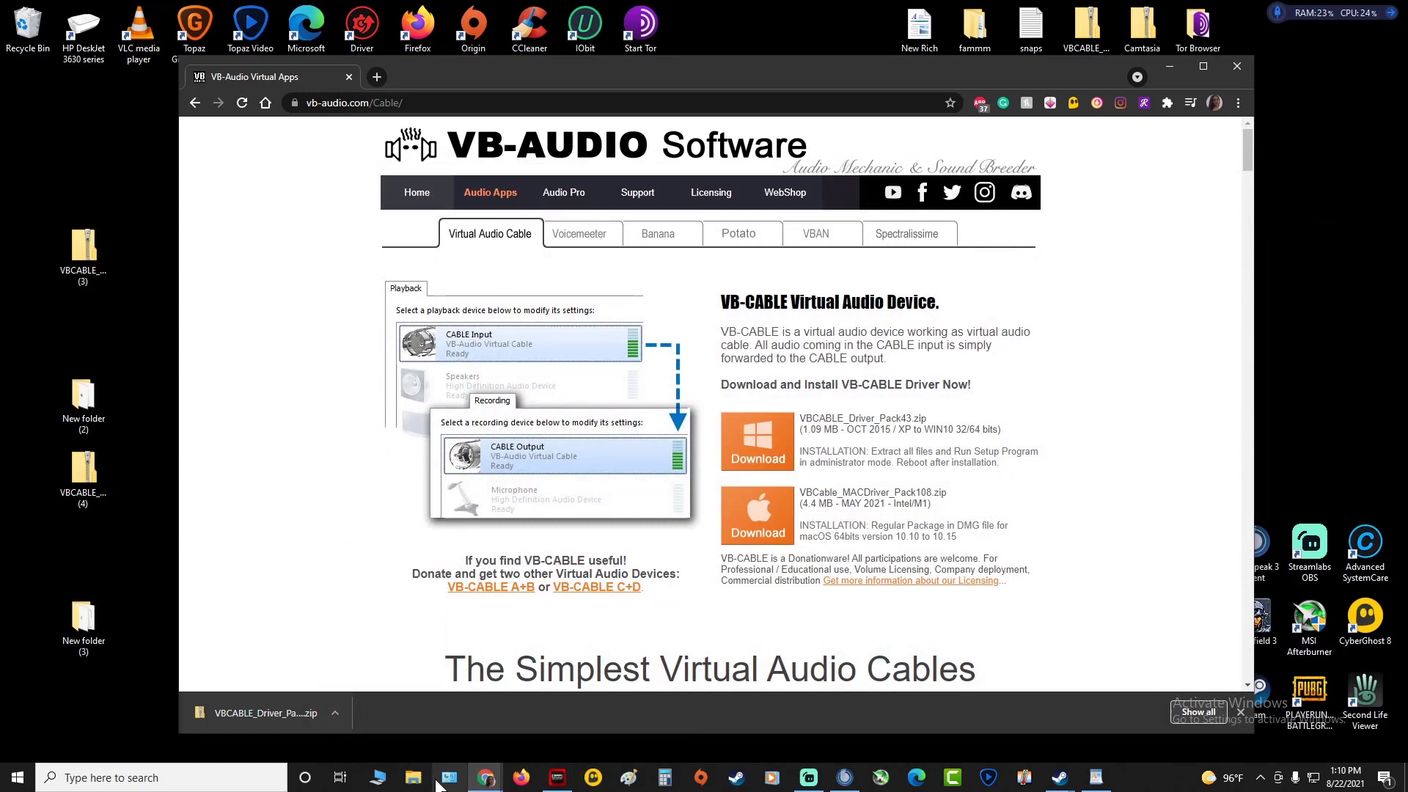
click(227, 778)
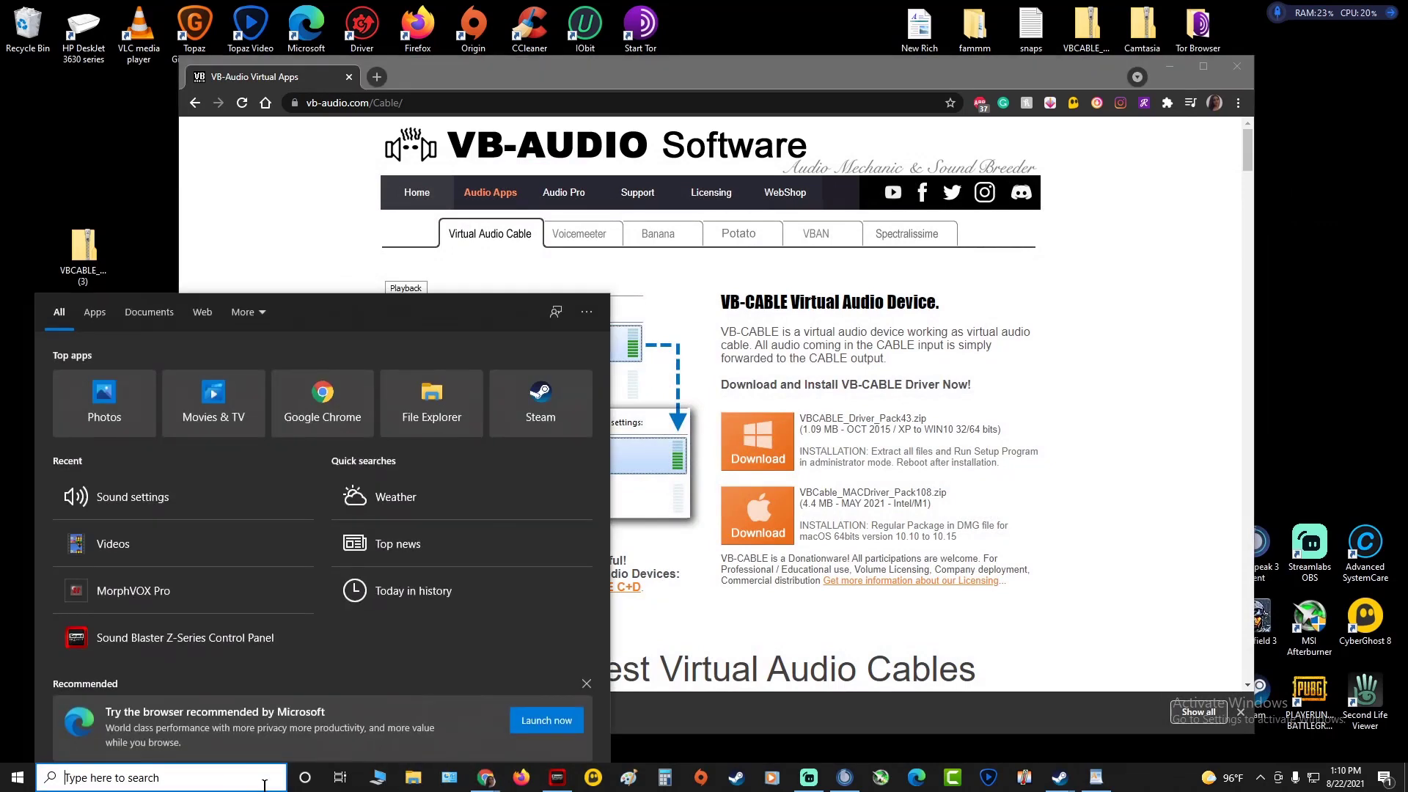
text(con)
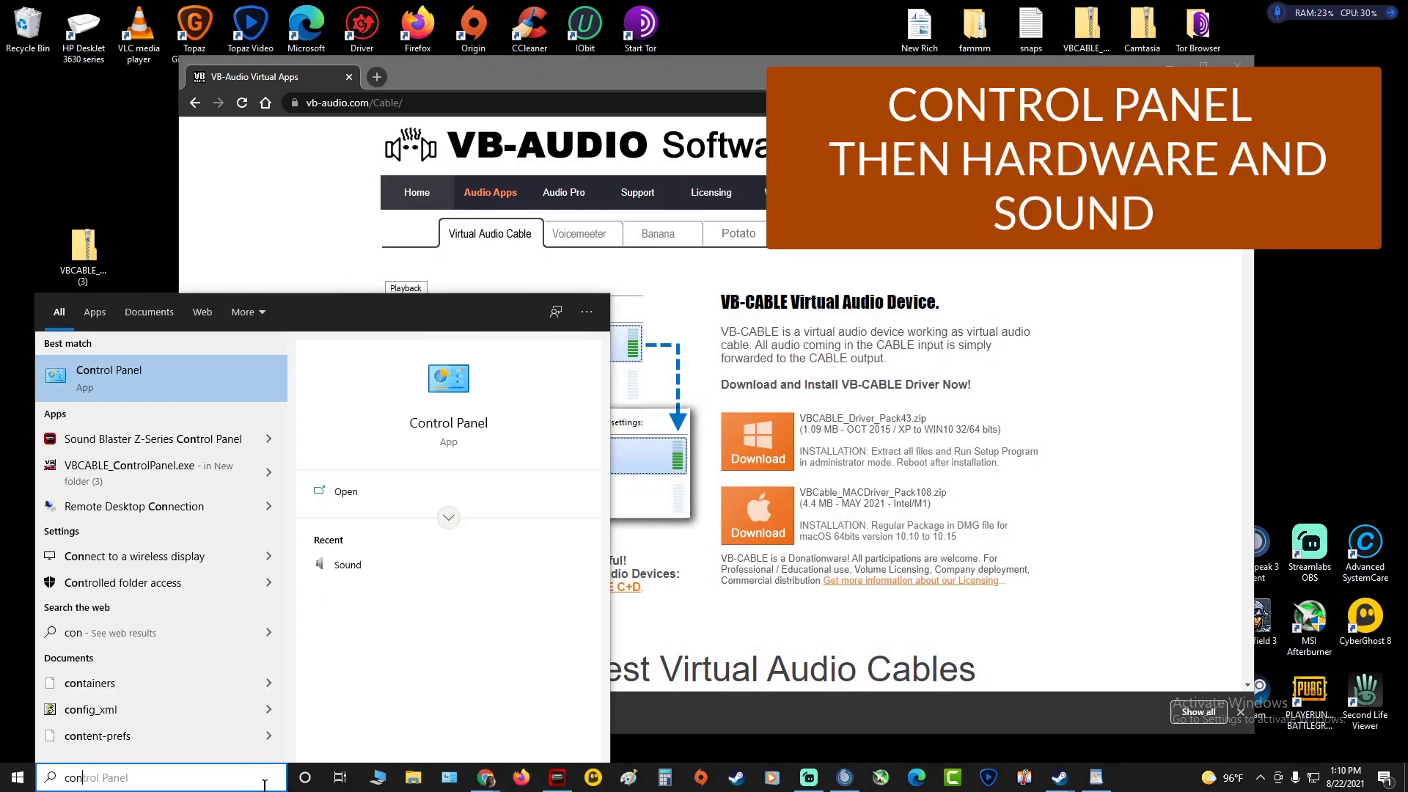
key(Return)
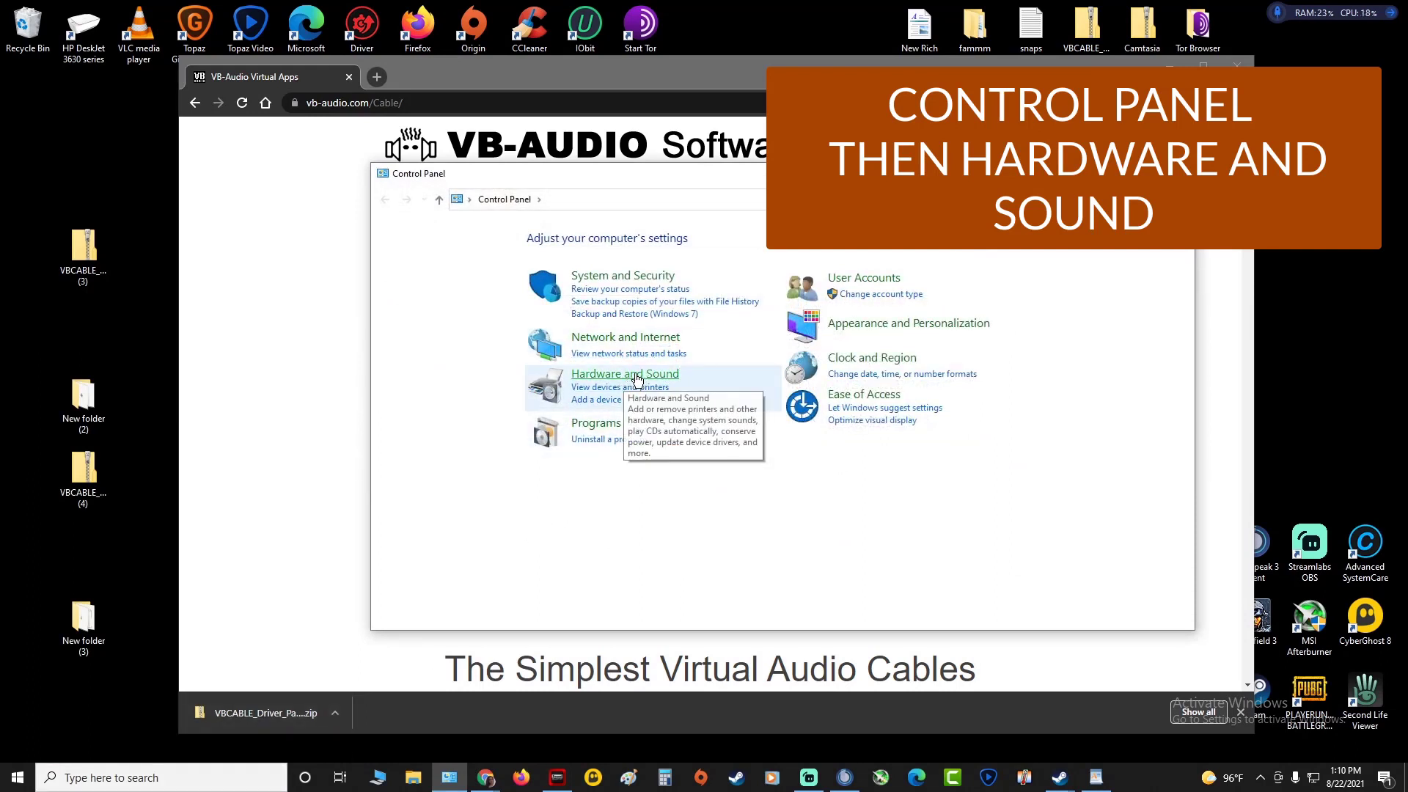
- Open Sound from Hardware and Sound and centre the dialog showing Speakers, ASUS VS239 and DigitalOutput
click(636, 377)
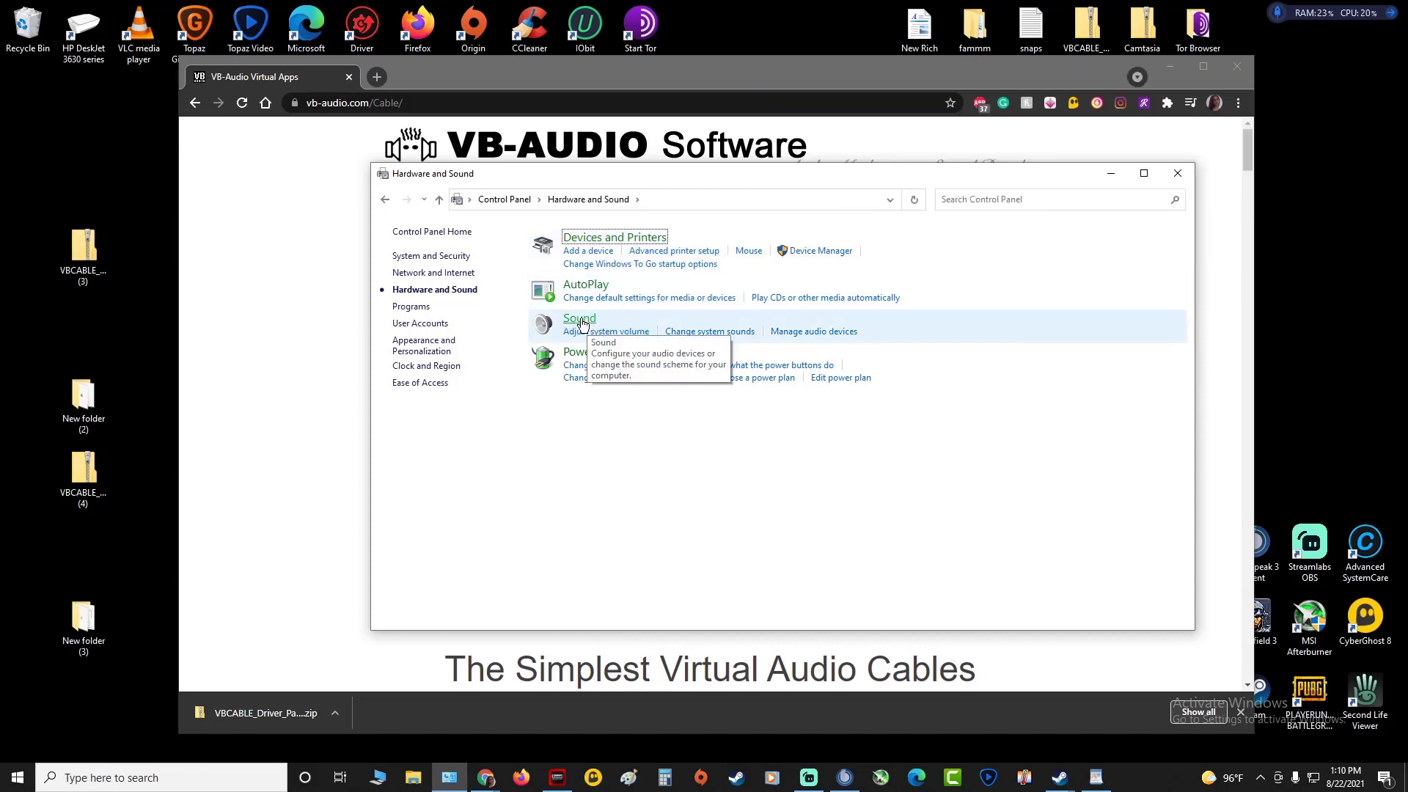
click(582, 319)
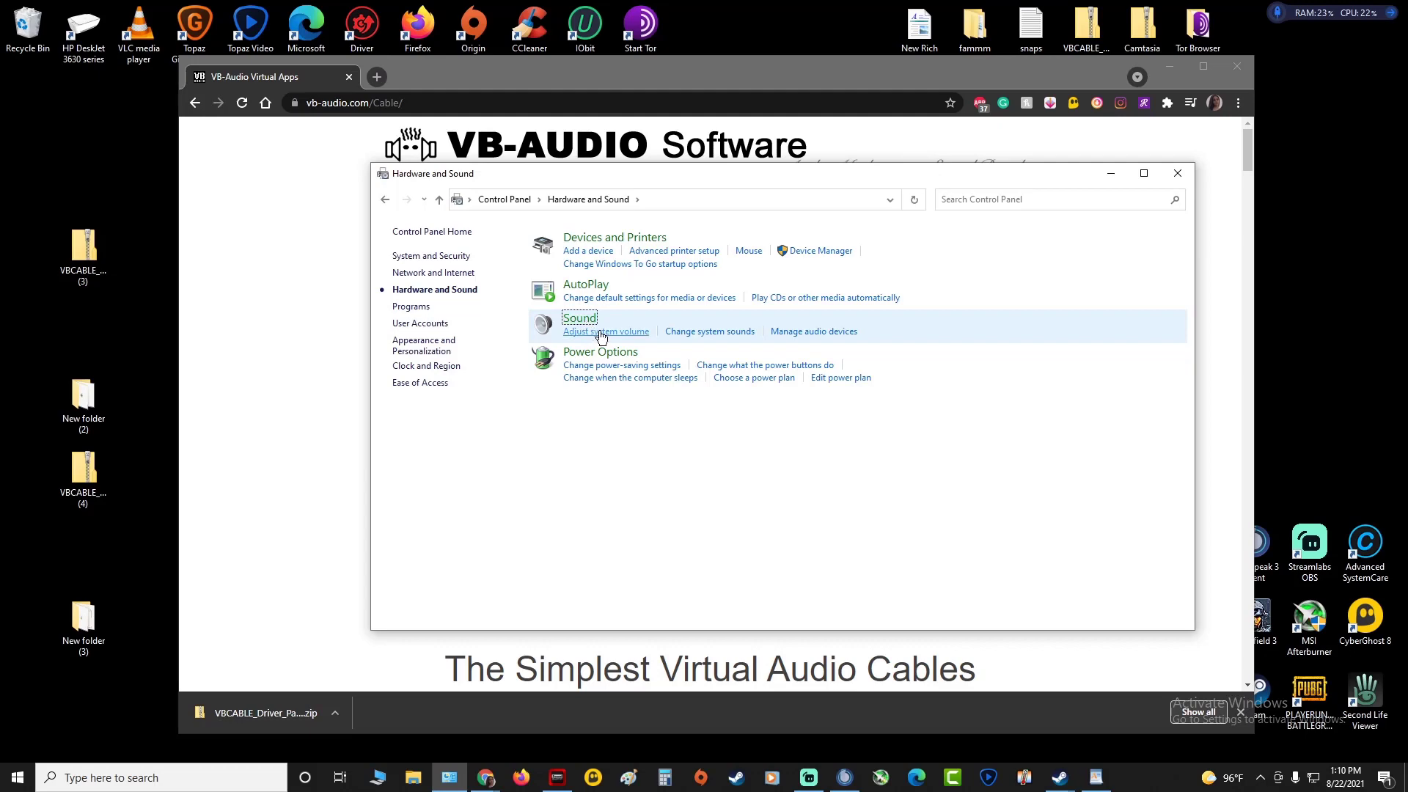
drag(239, 77, 692, 150)
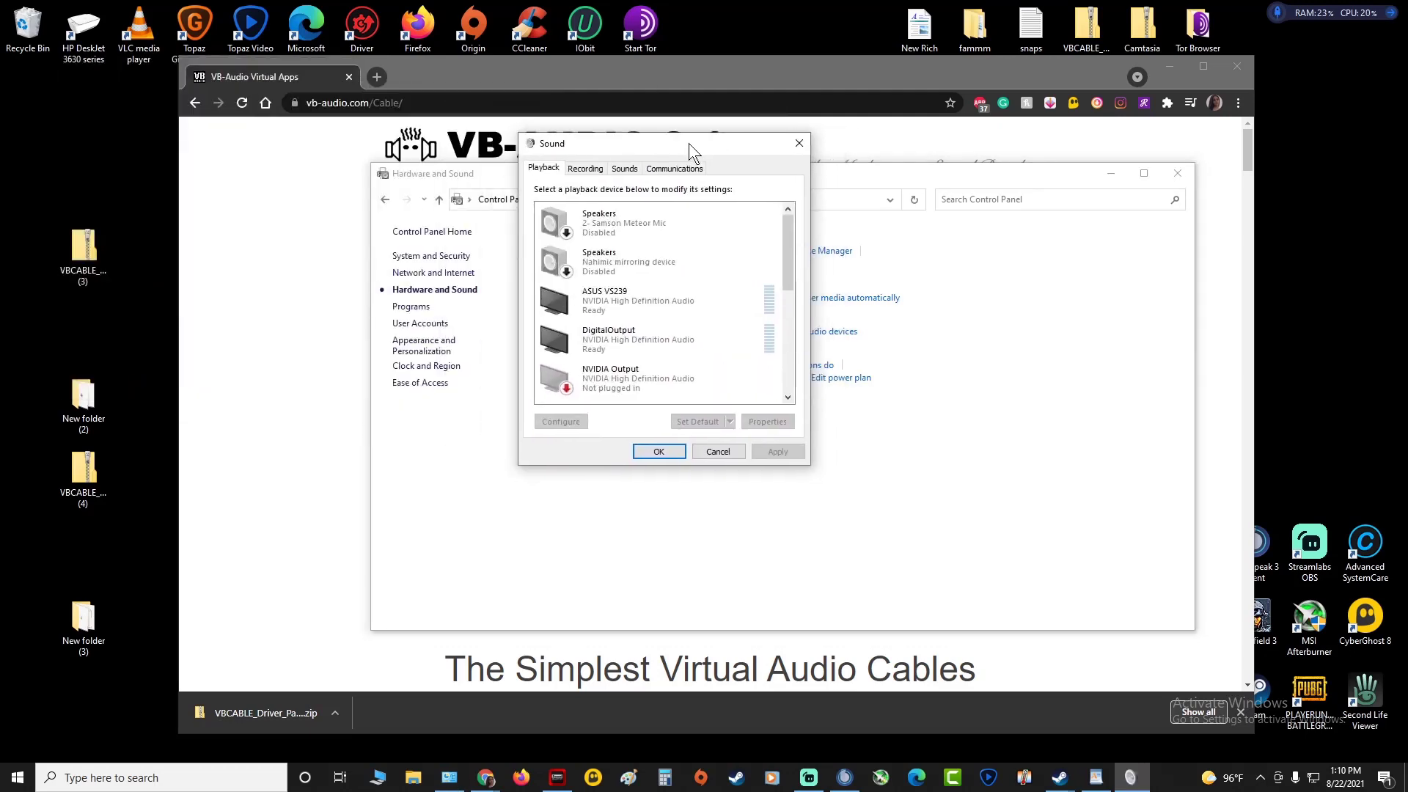
right_click(721, 234)
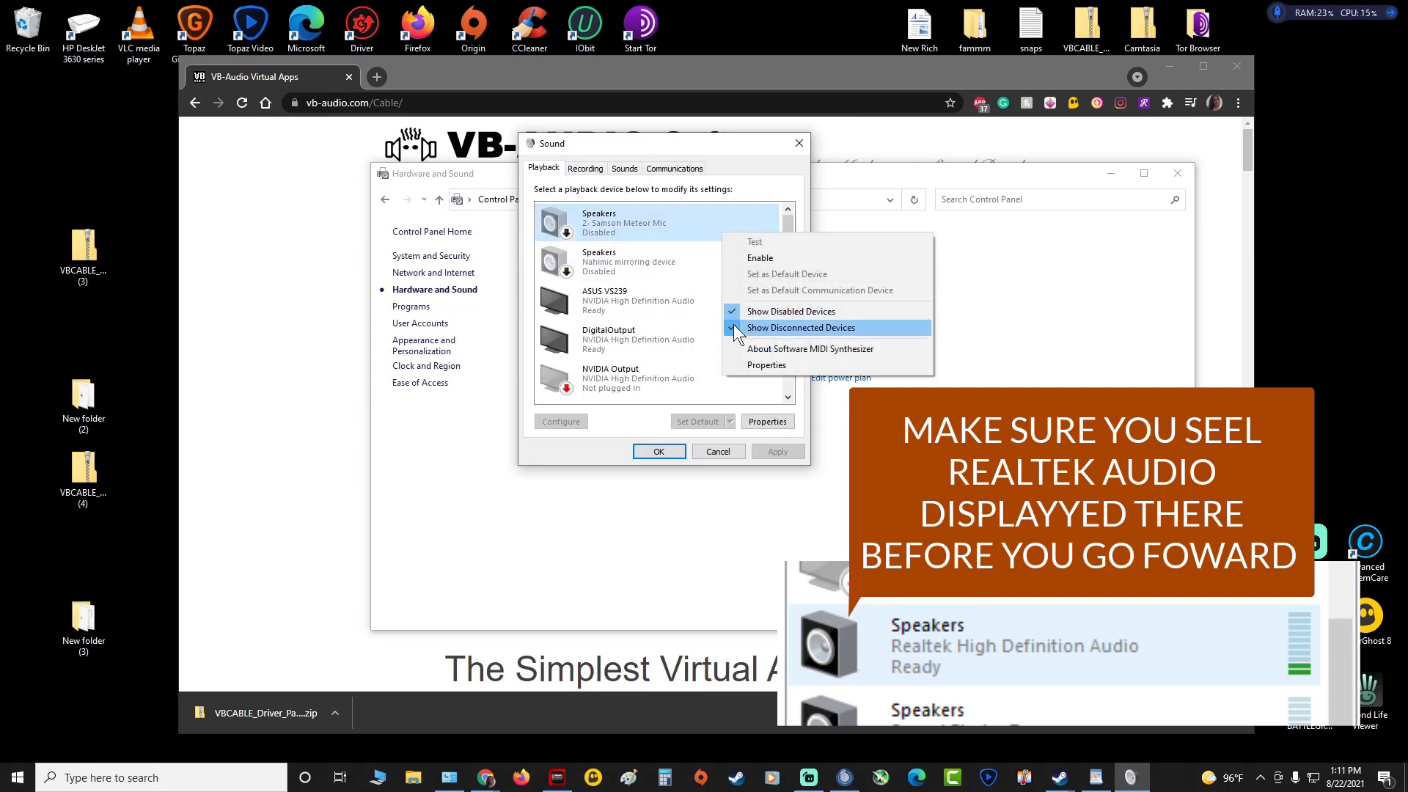
click(795, 214)
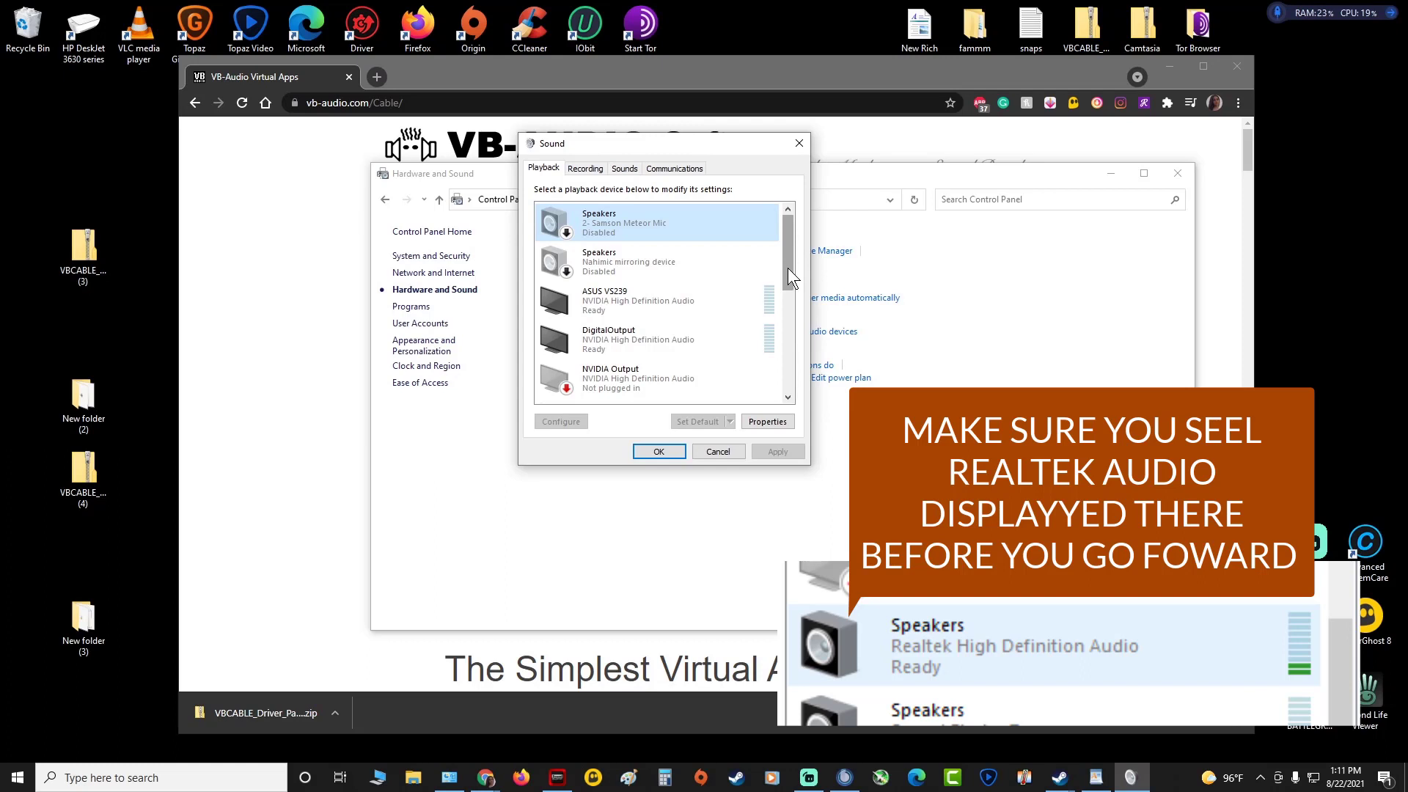
drag(787, 267, 792, 387)
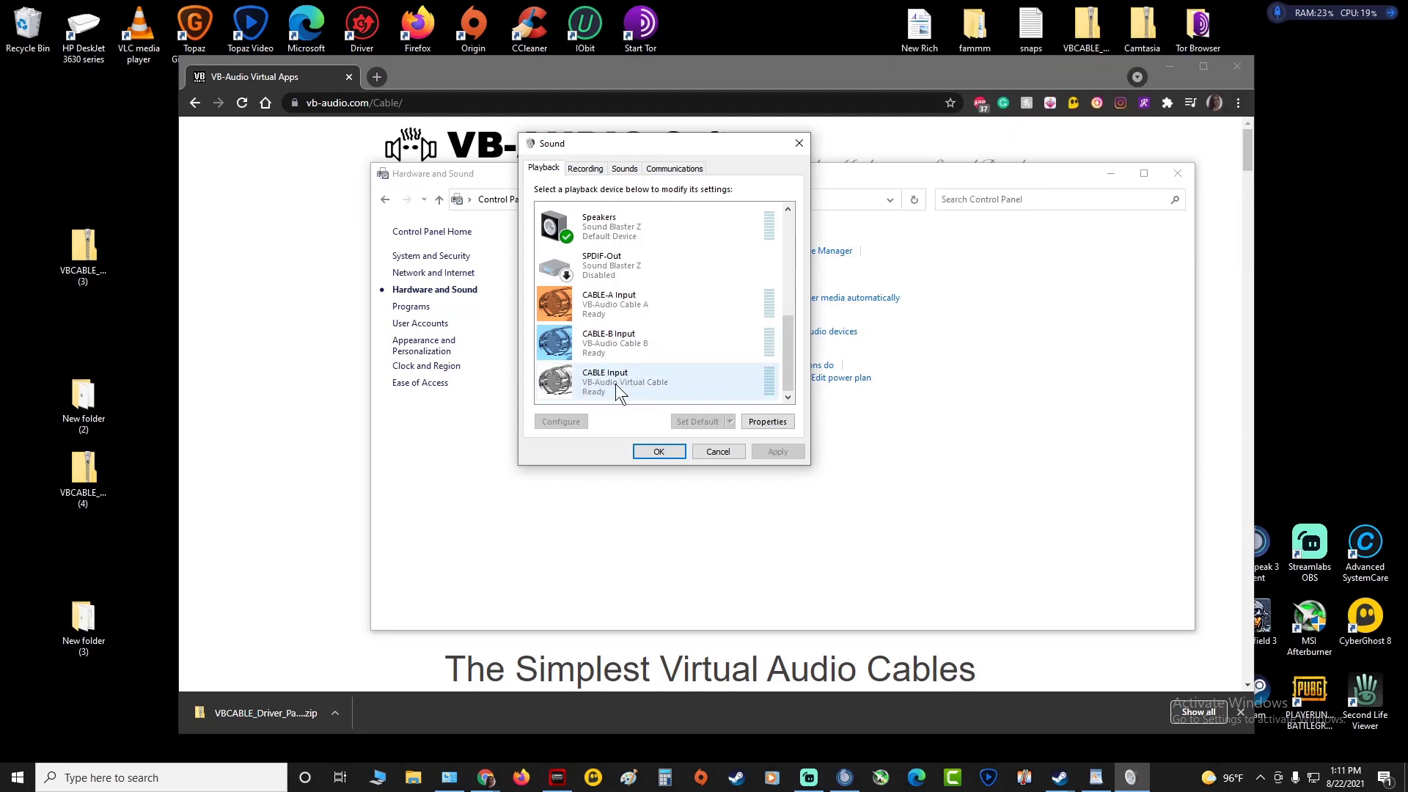
scroll(786, 341, up, 3)
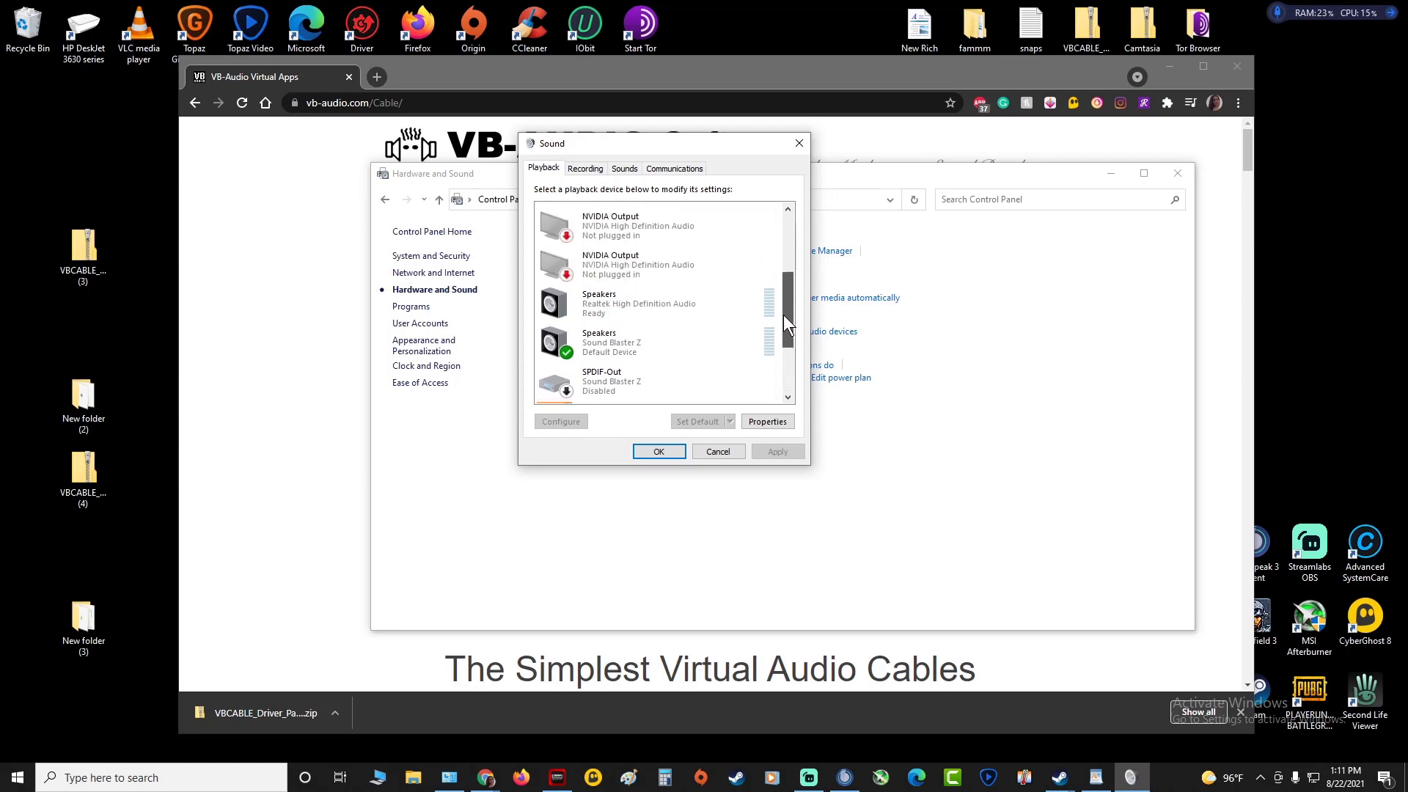
right_click(609, 336)
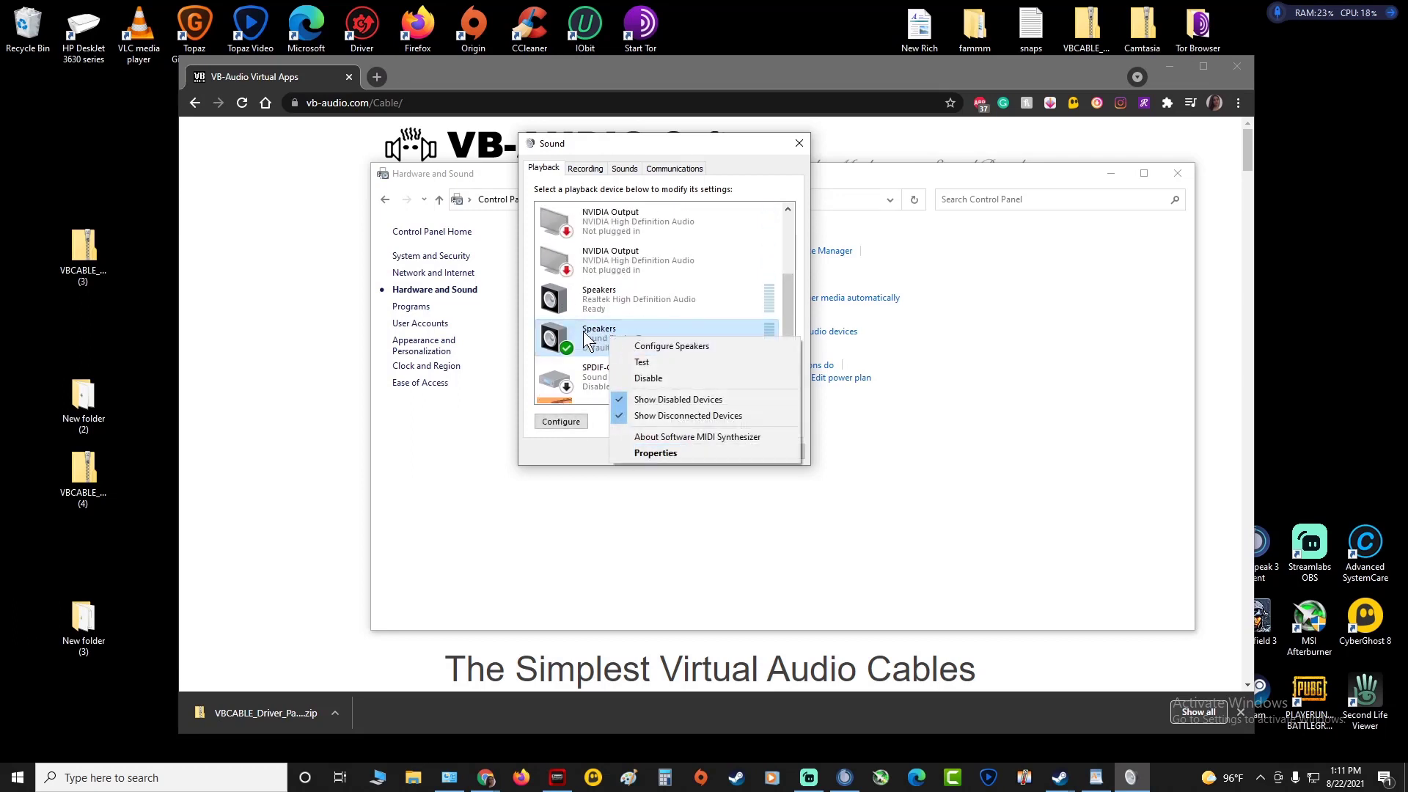
click(580, 339)
right_click(613, 343)
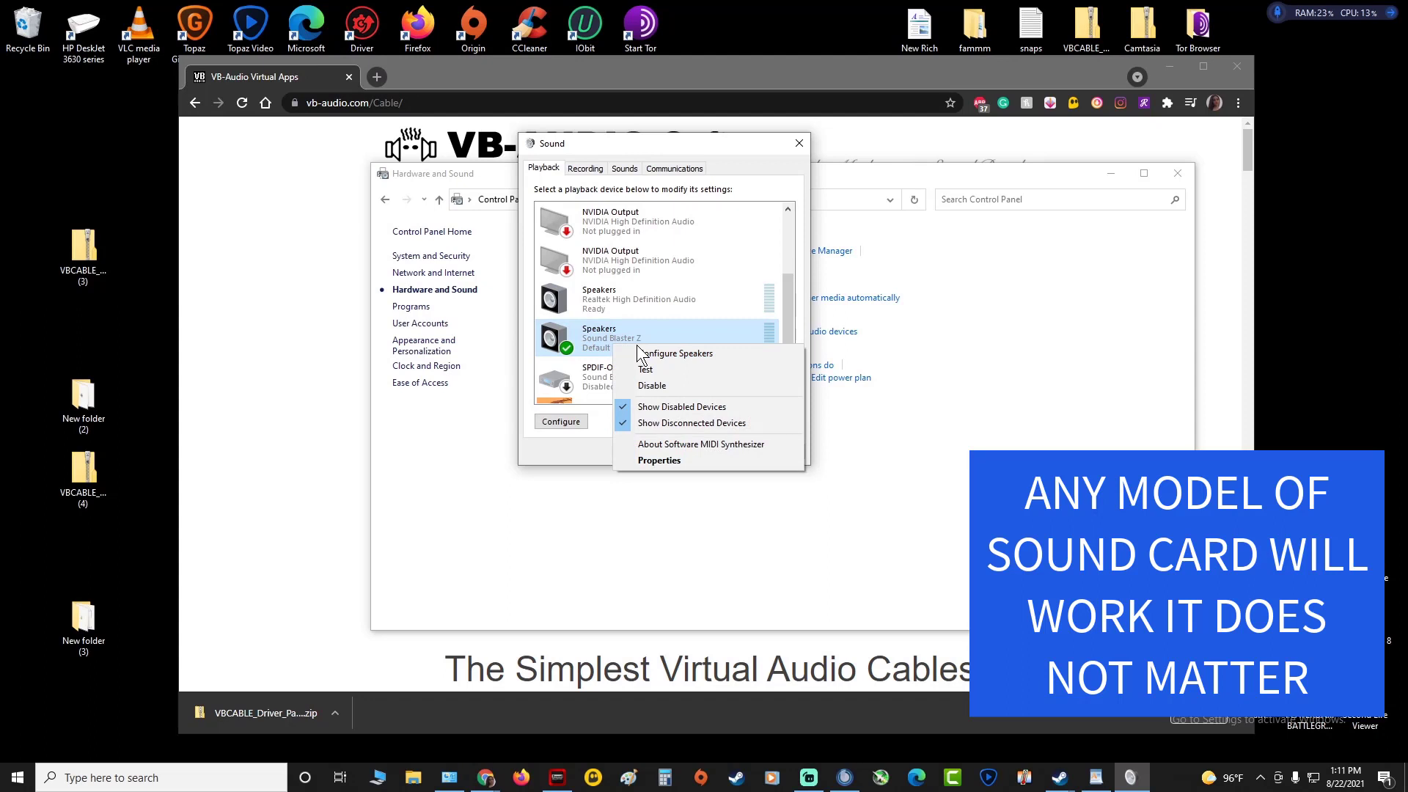
click(590, 342)
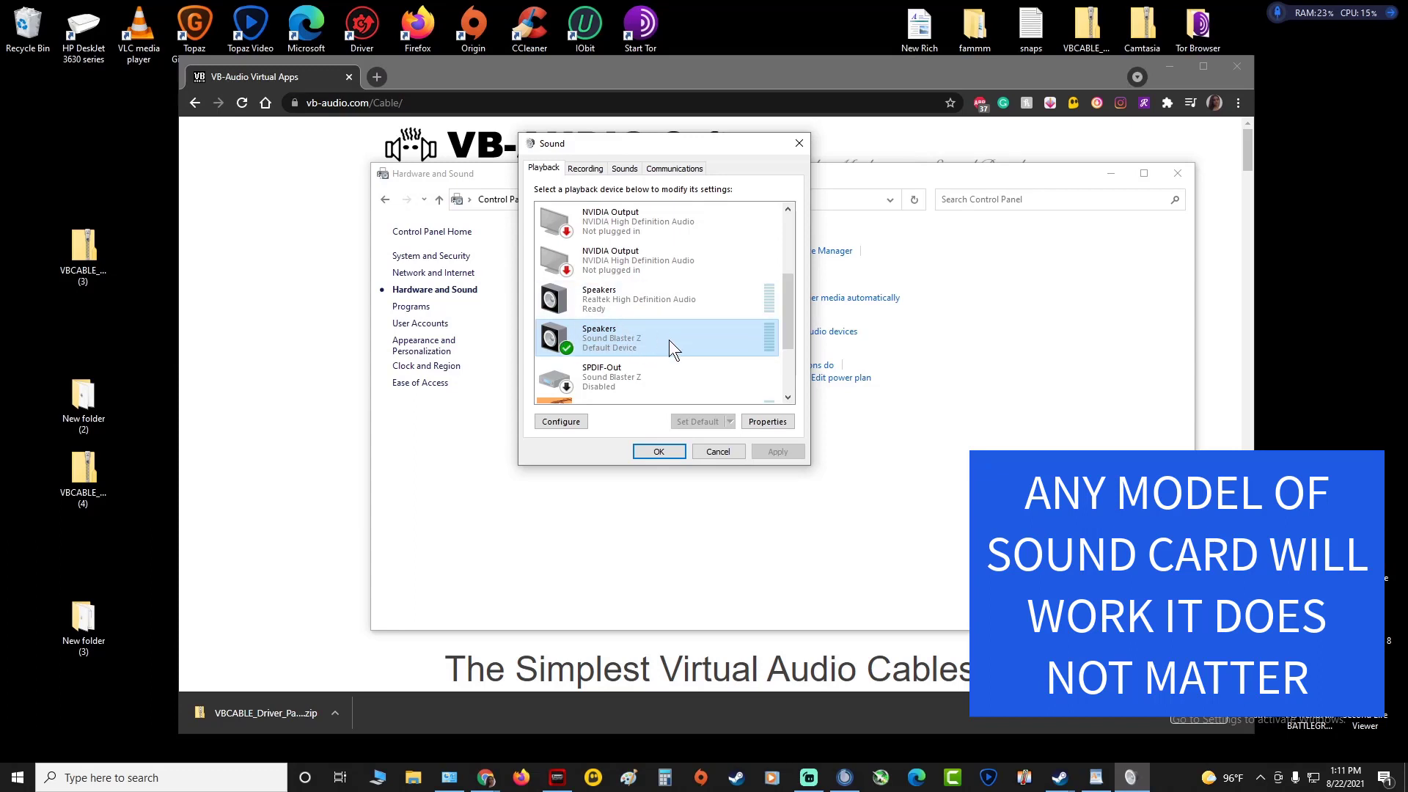
click(615, 304)
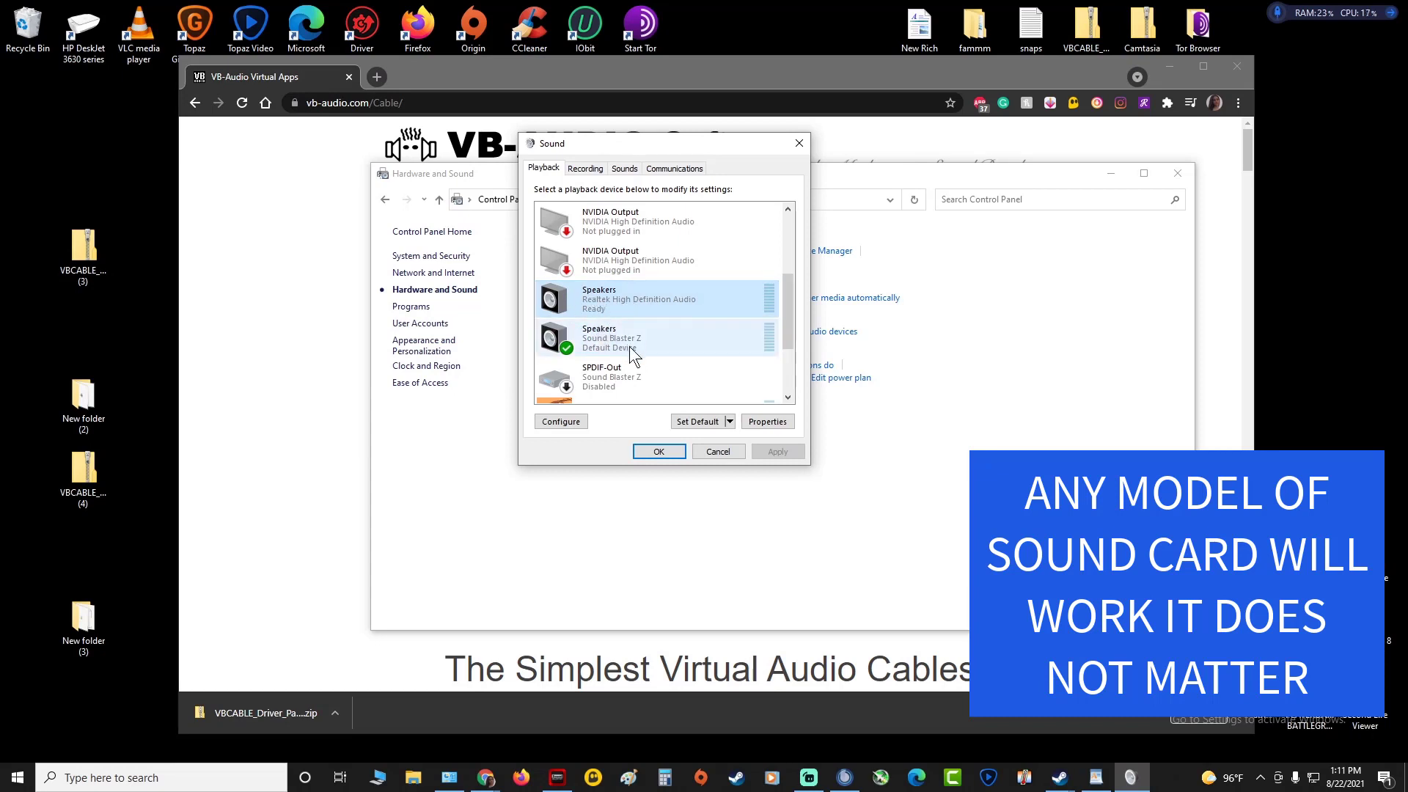
click(583, 339)
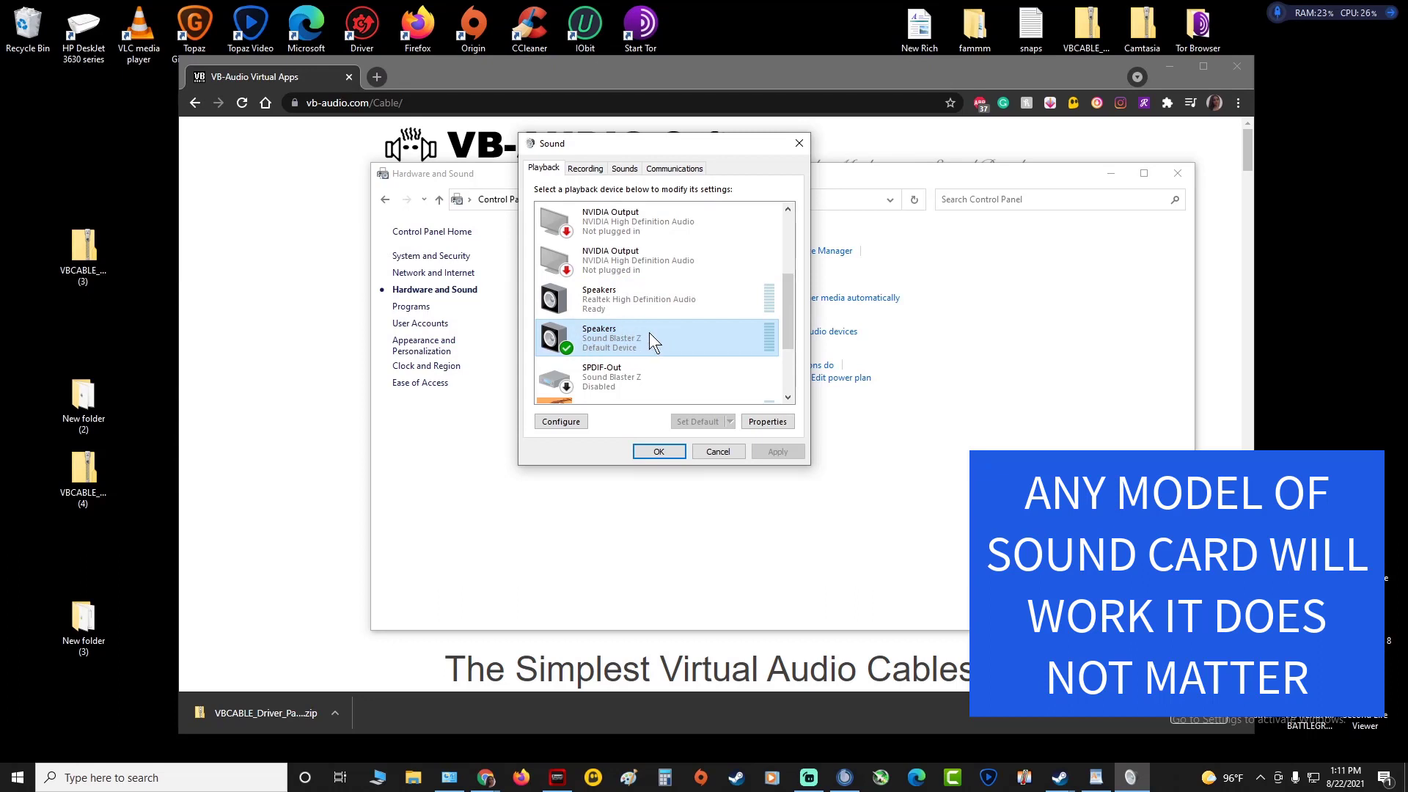
click(636, 305)
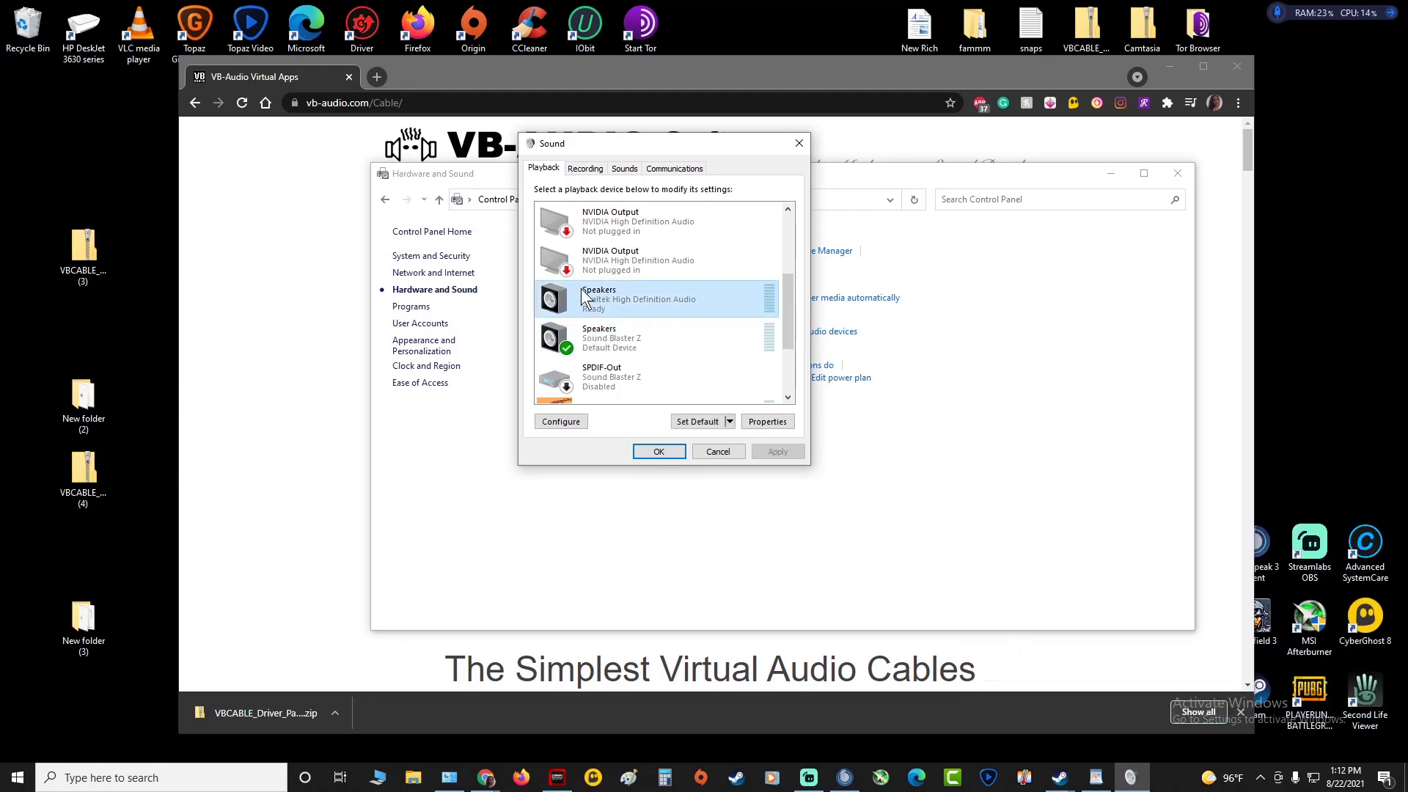
click(646, 336)
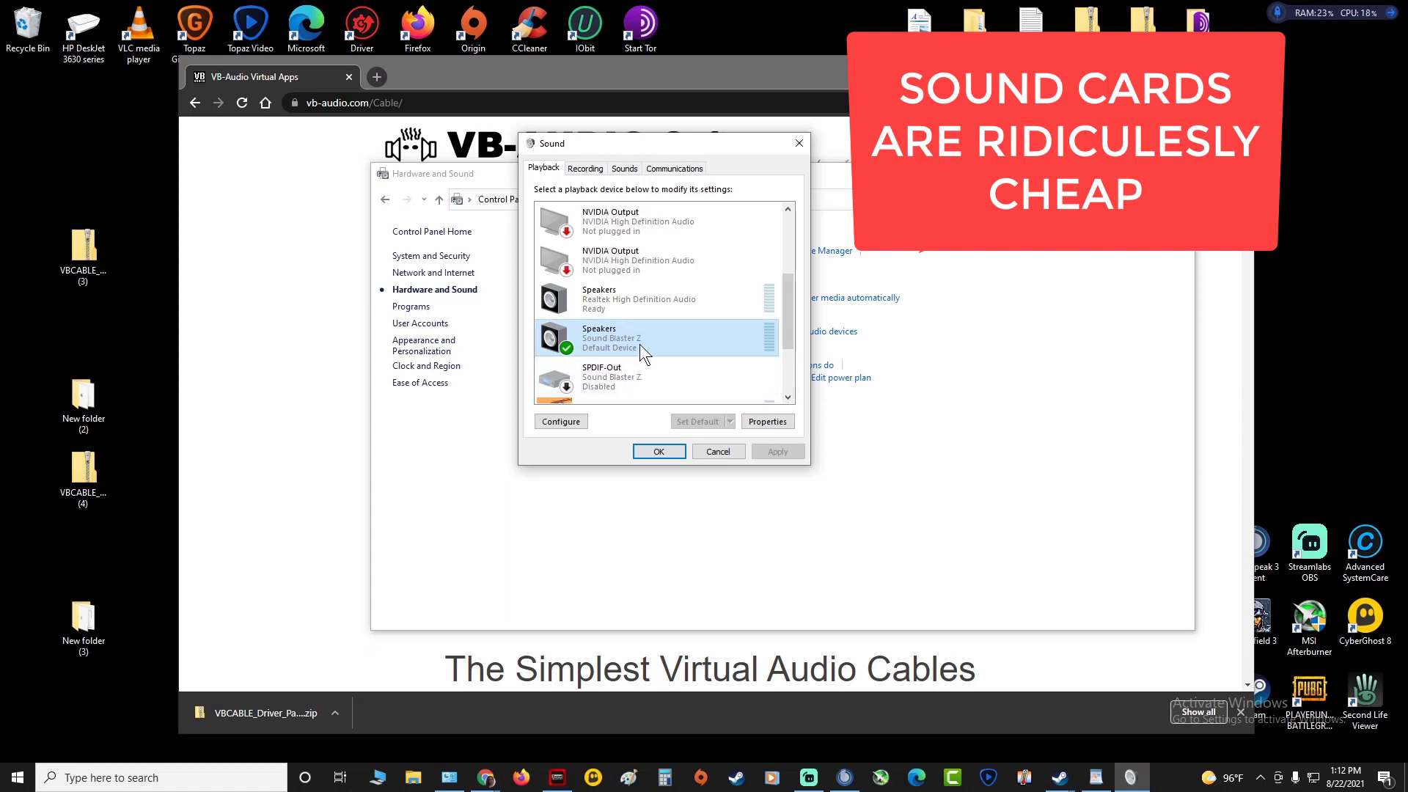
- On the Recording tab, scroll past the Realtek microphone and select CABLE Output (VB-Audio Virtual Cable)
click(586, 168)
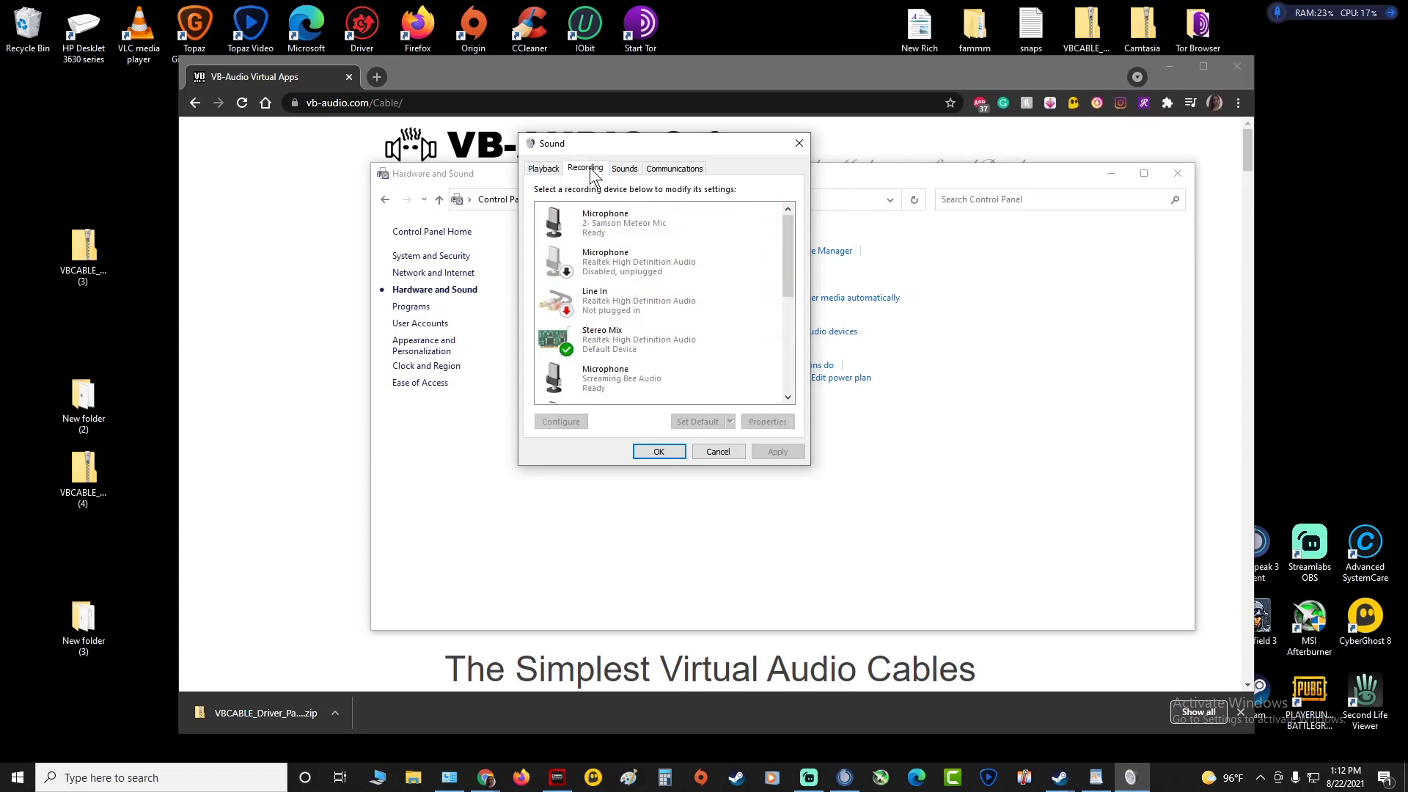
right_click(705, 263)
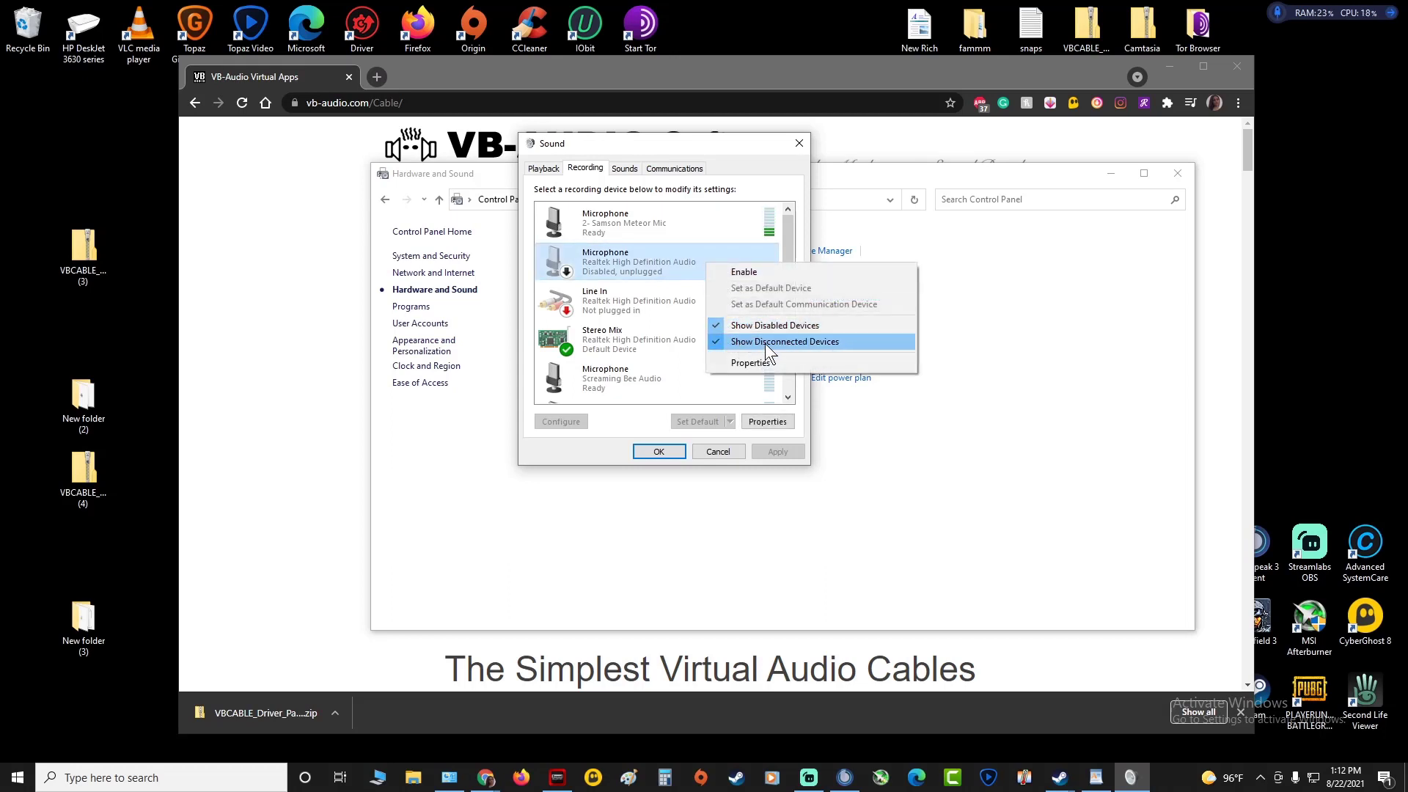
click(776, 248)
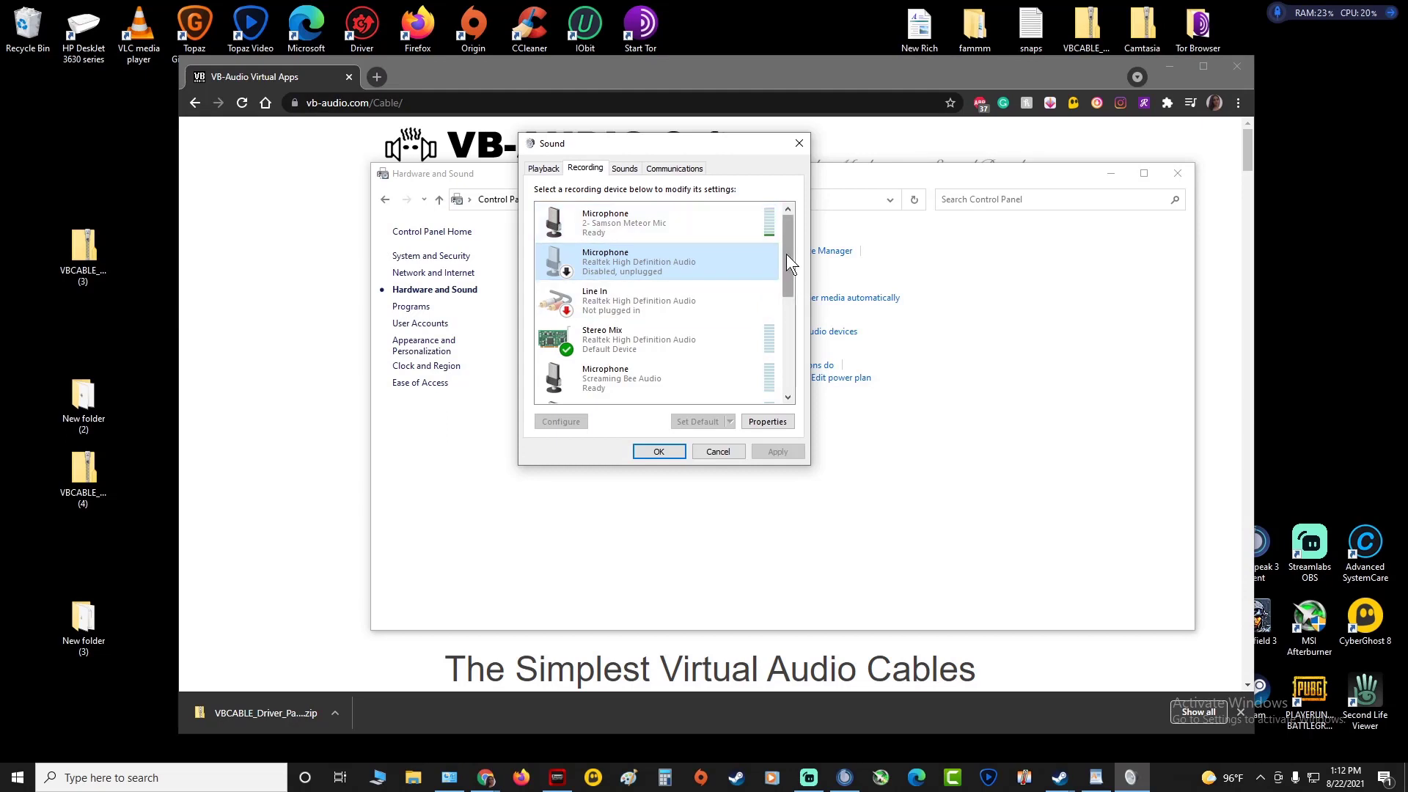
drag(789, 254, 786, 372)
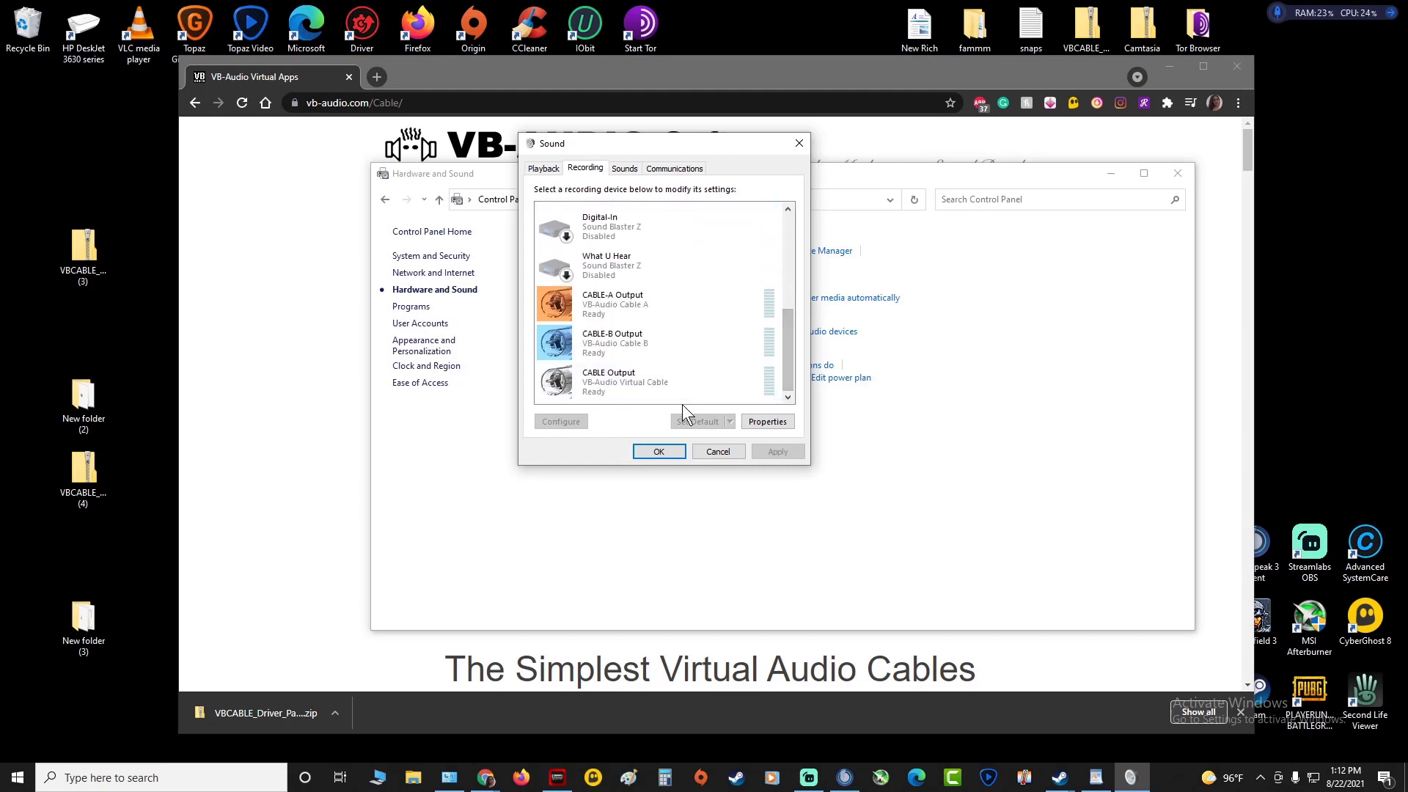
click(594, 390)
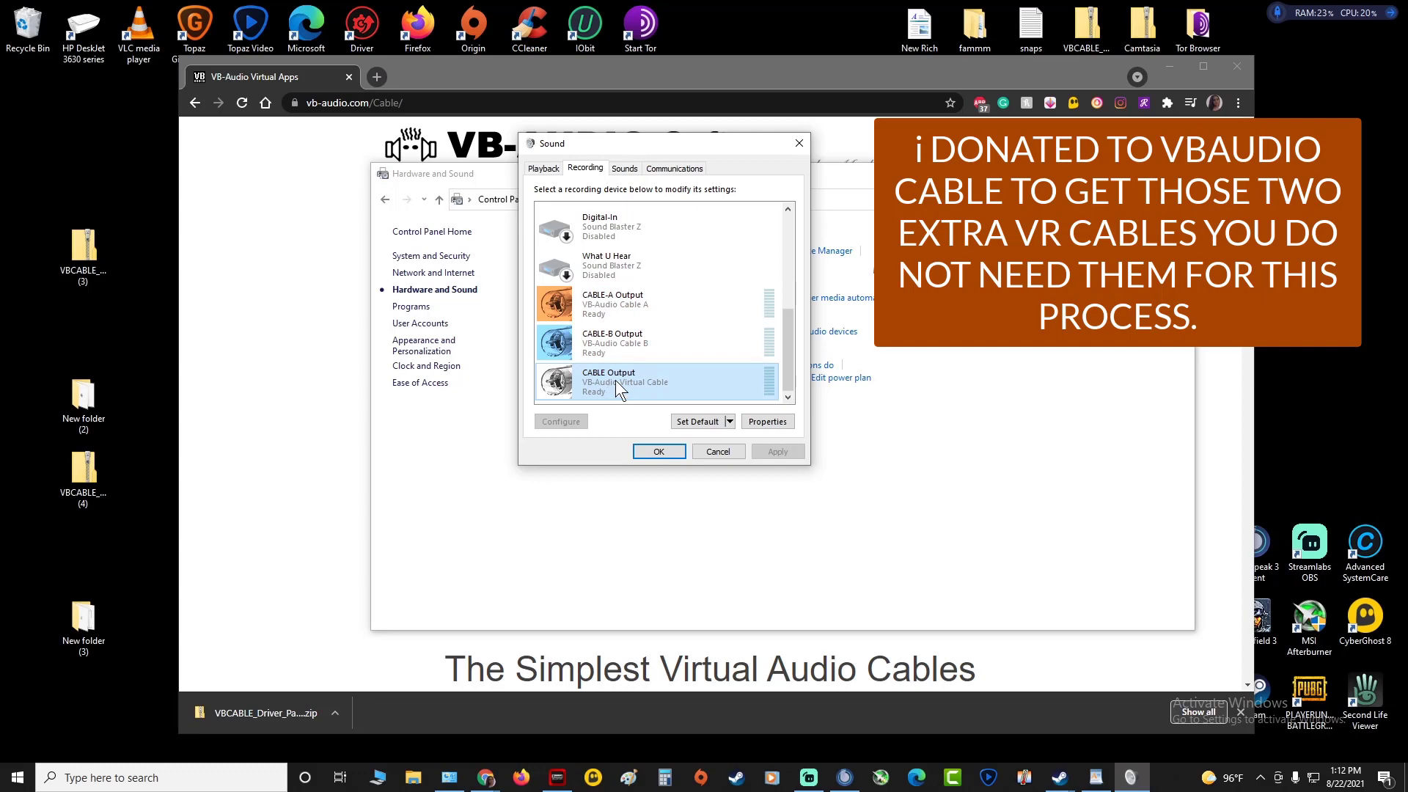
- Turn on Listen to this device for CABLE Output, playing back through Speakers (Sound Blaster Z)
right_click(614, 385)
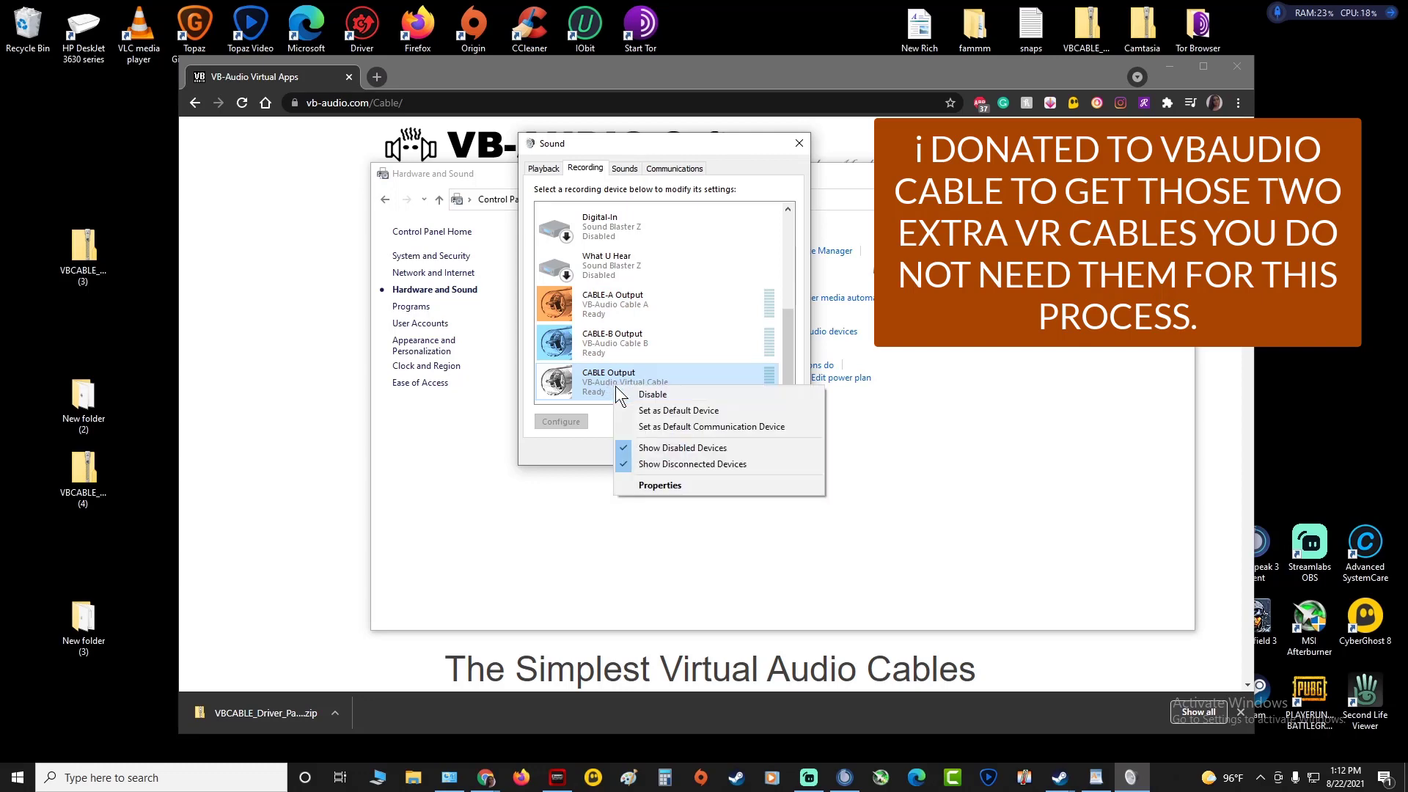
click(679, 484)
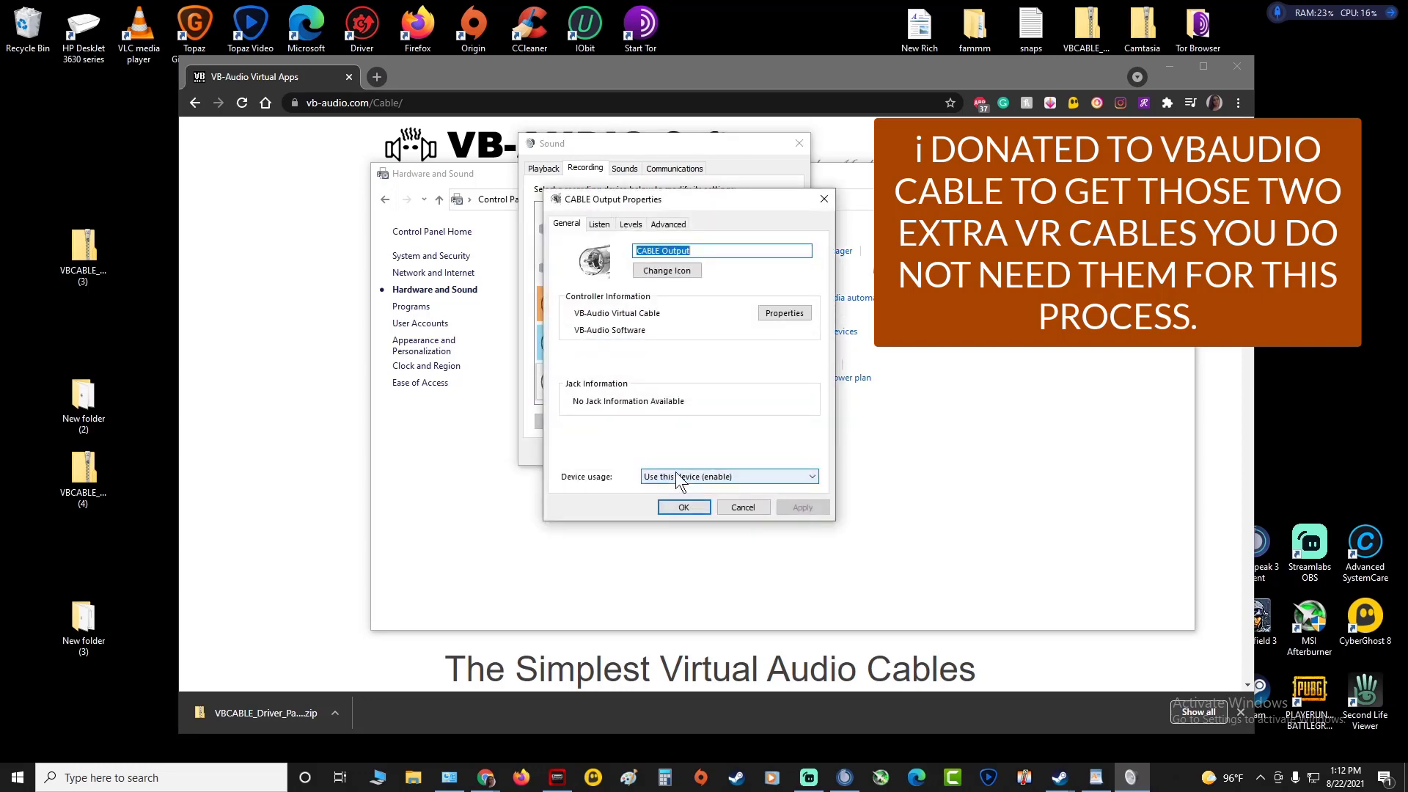
click(600, 225)
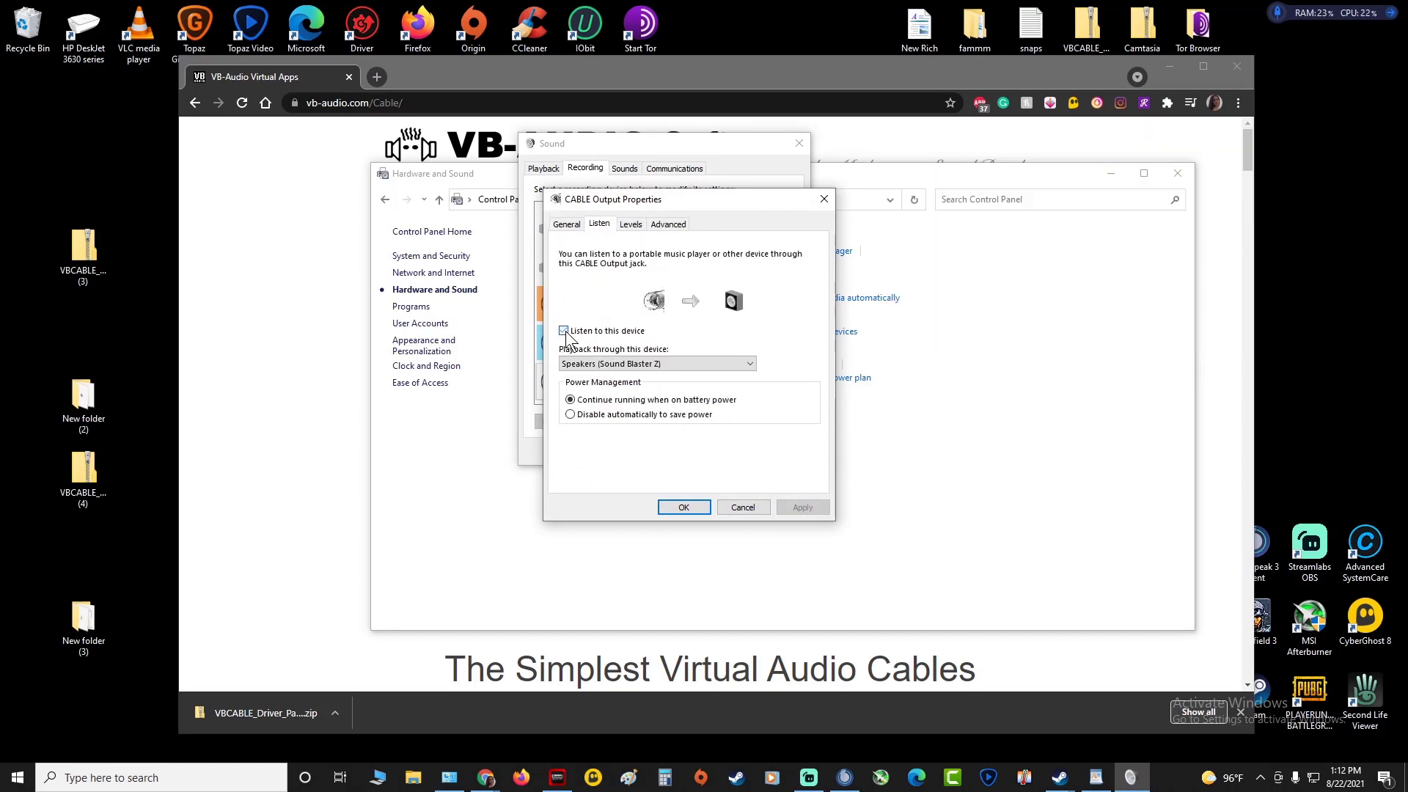
click(564, 332)
click(749, 364)
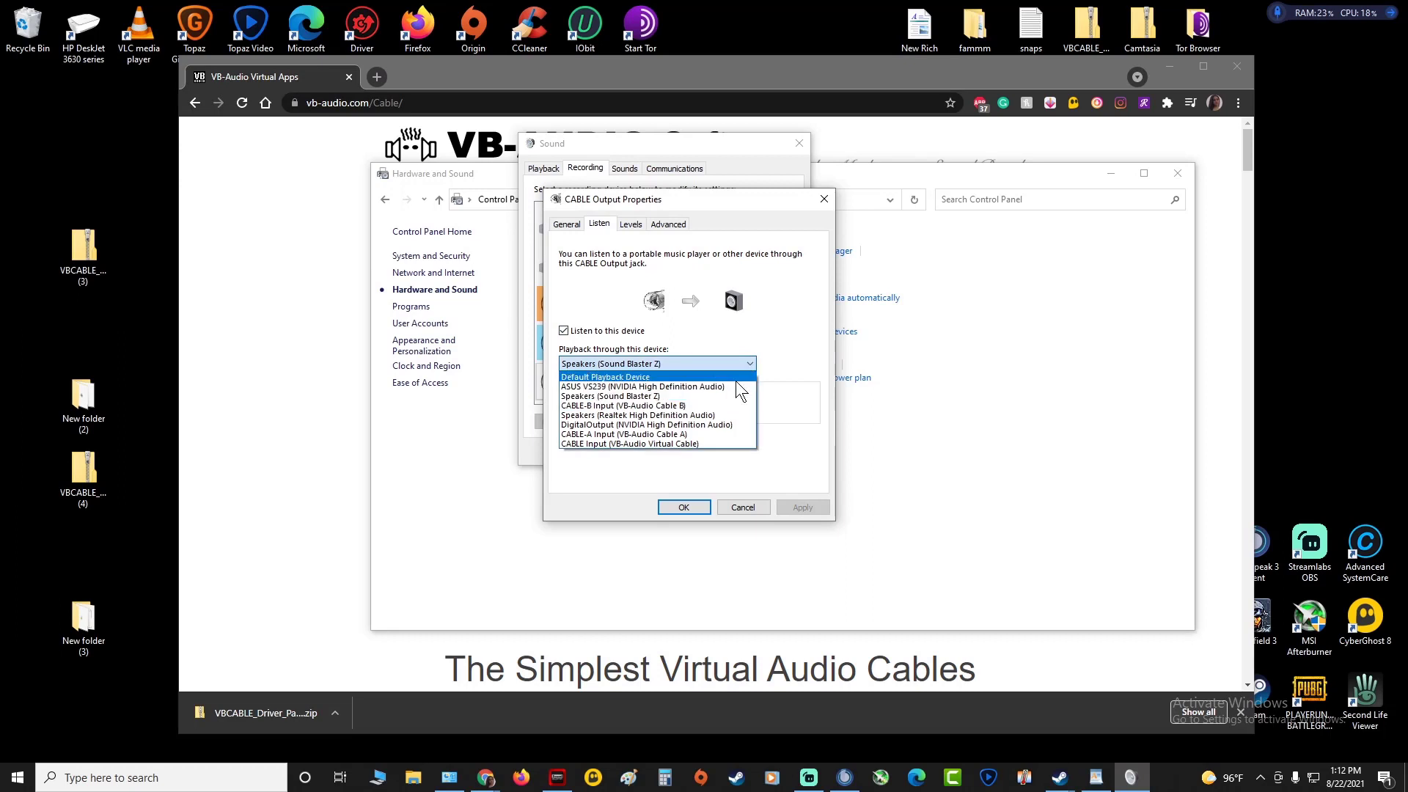
click(690, 398)
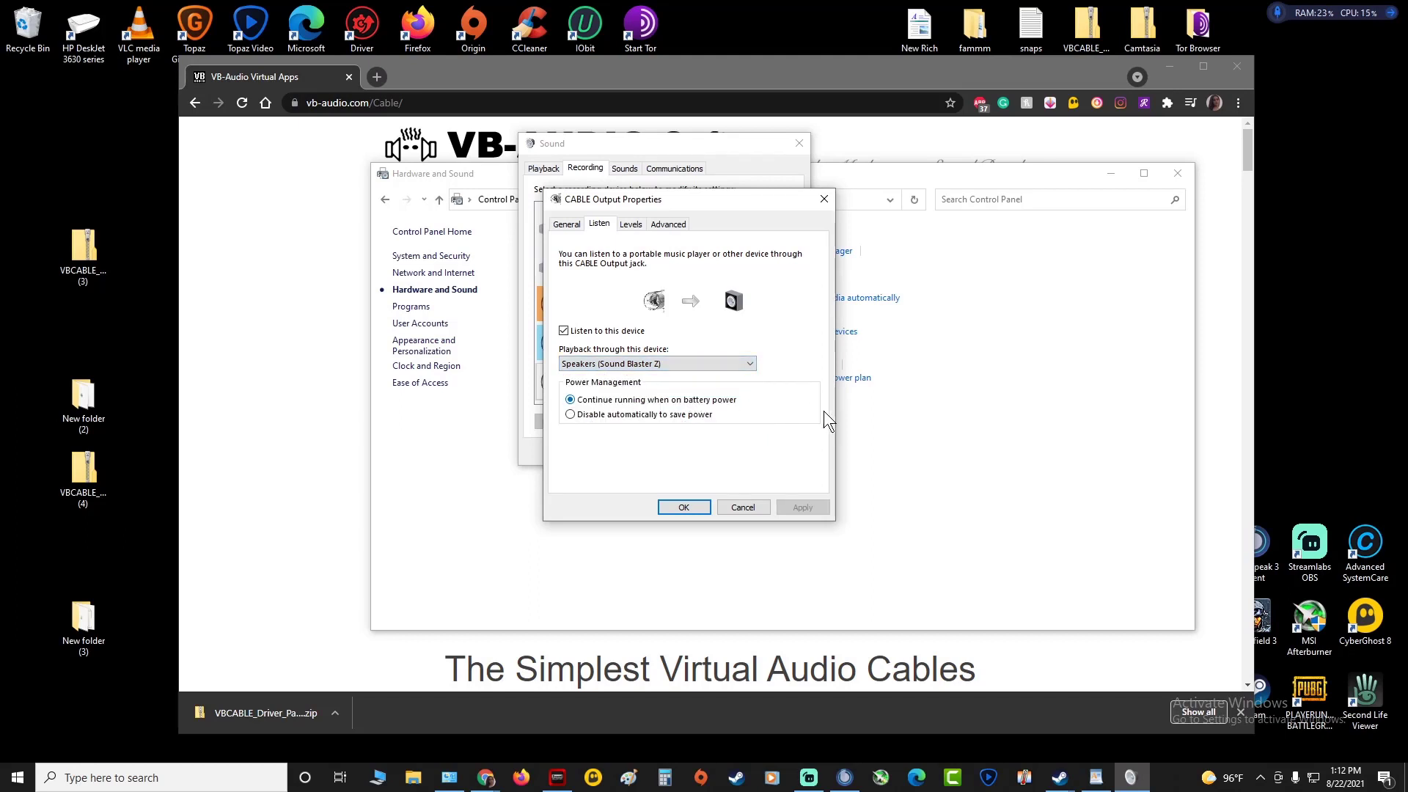
- Save CABLE Output's setting, then make Stereo Mix listen through DigitalOutput (NVIDIA High Definition Audio)
click(683, 509)
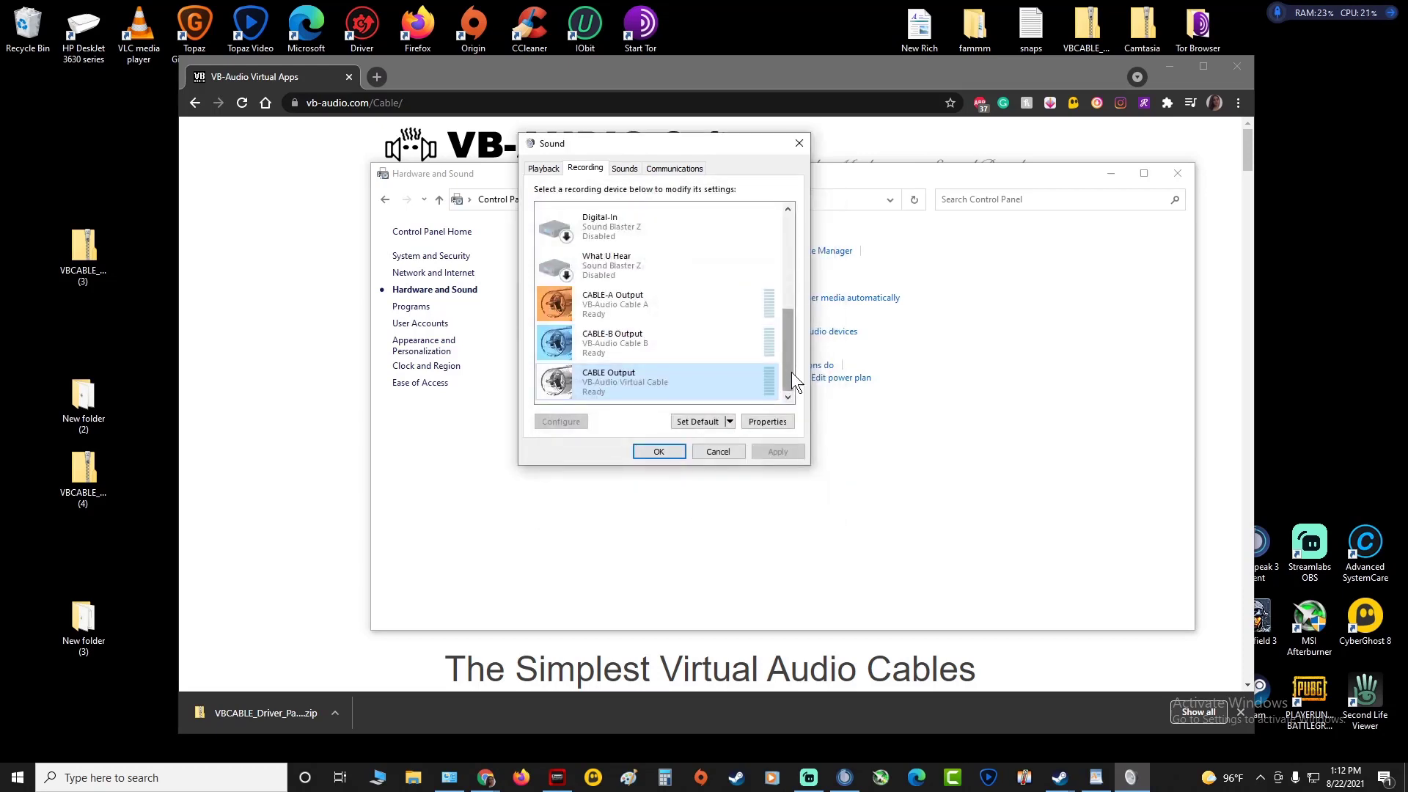
drag(790, 372, 775, 279)
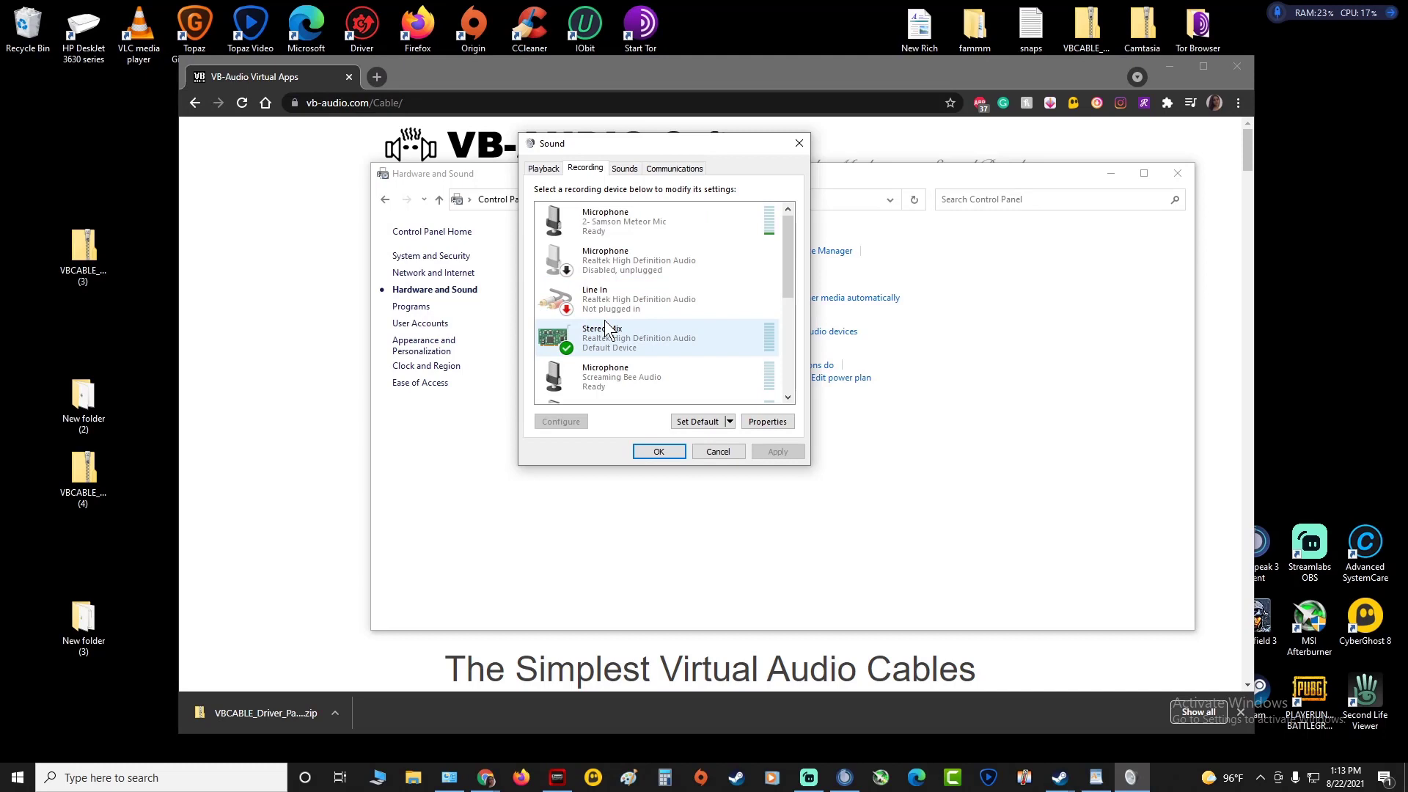
right_click(635, 340)
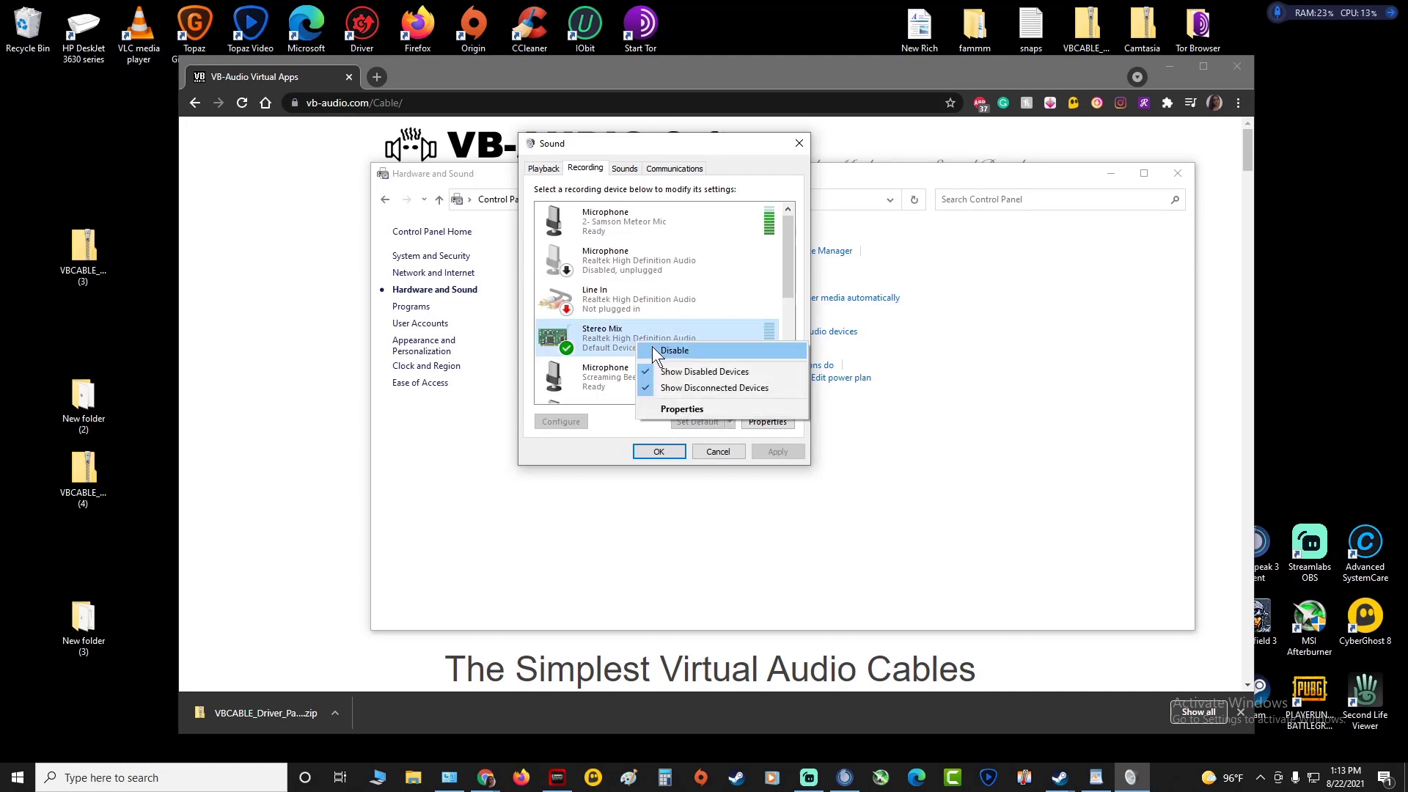
click(695, 407)
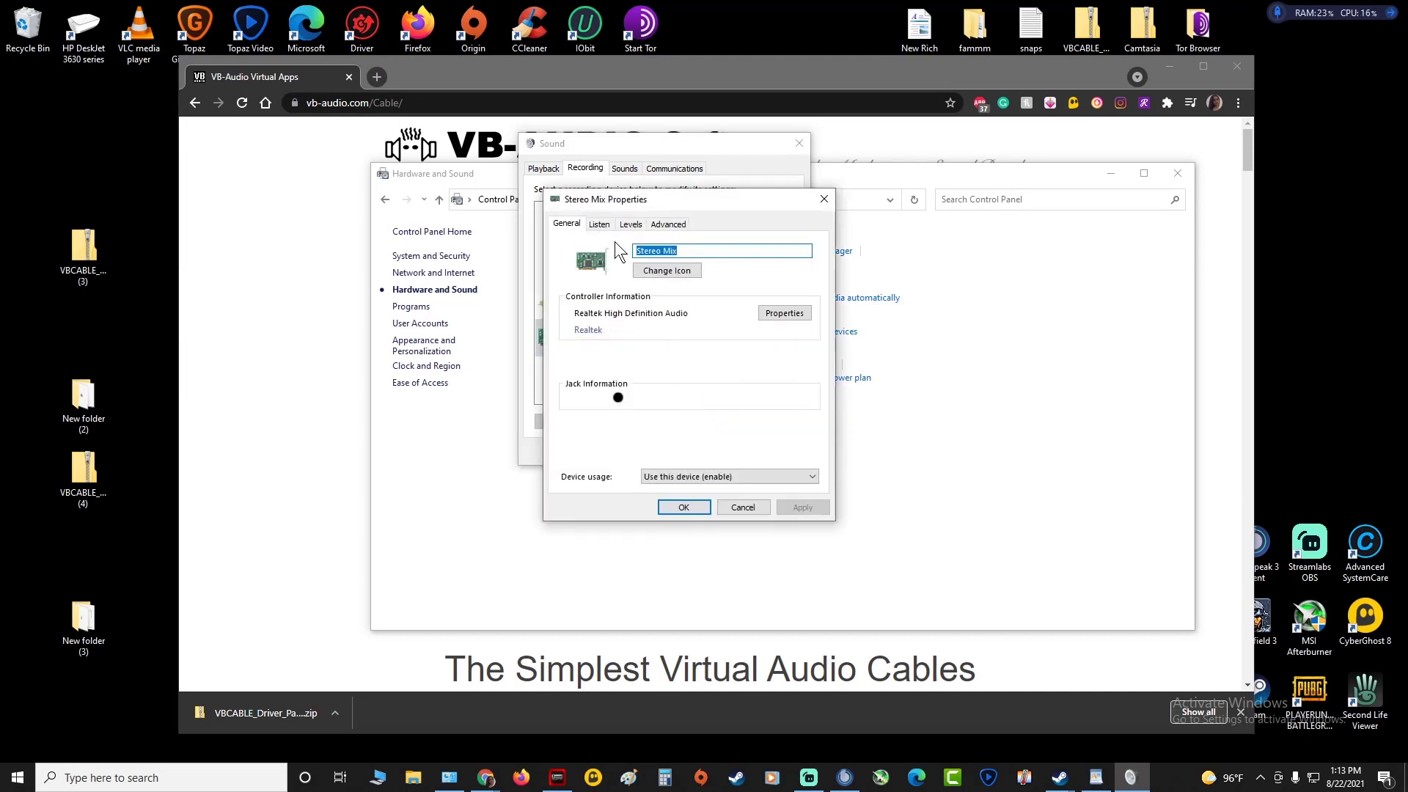
click(600, 224)
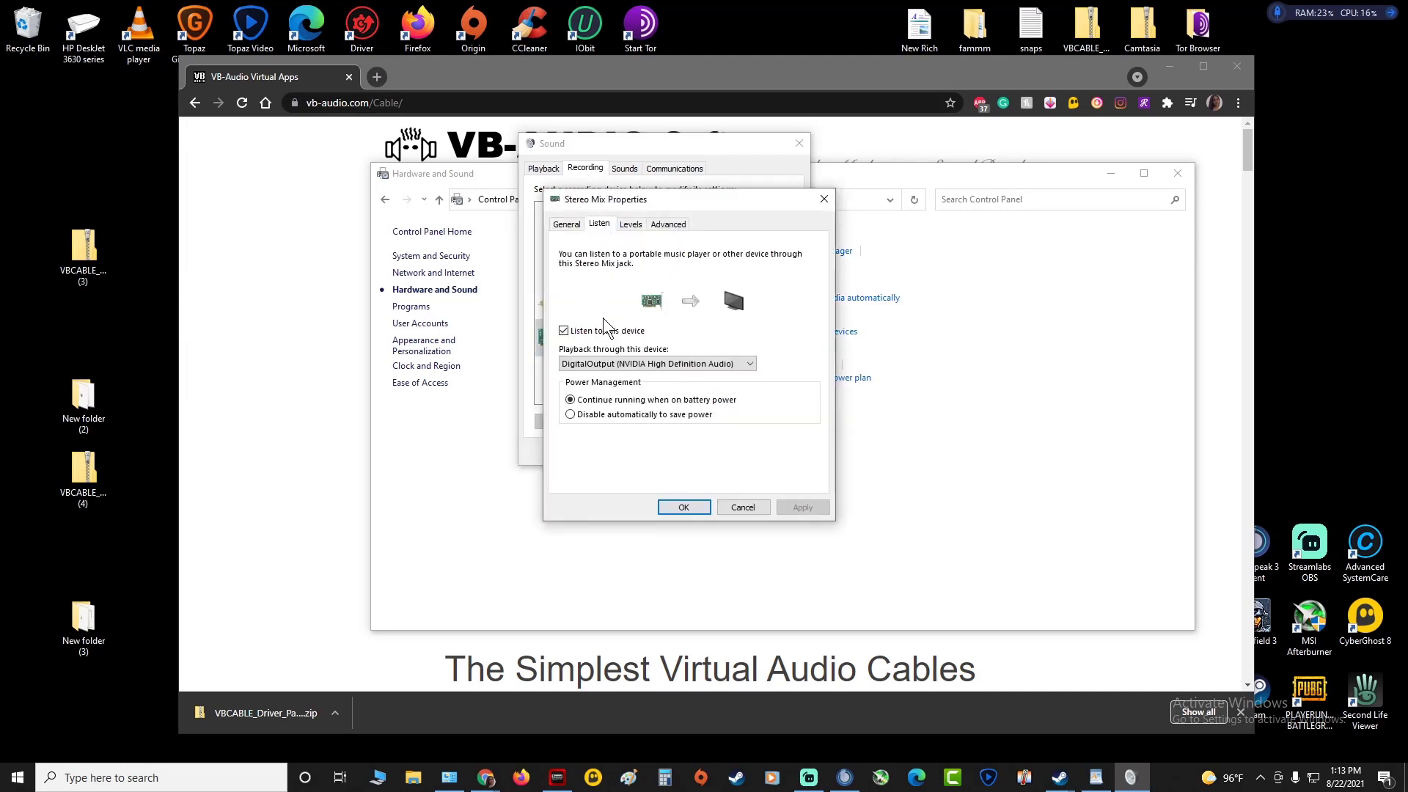
click(564, 333)
click(749, 362)
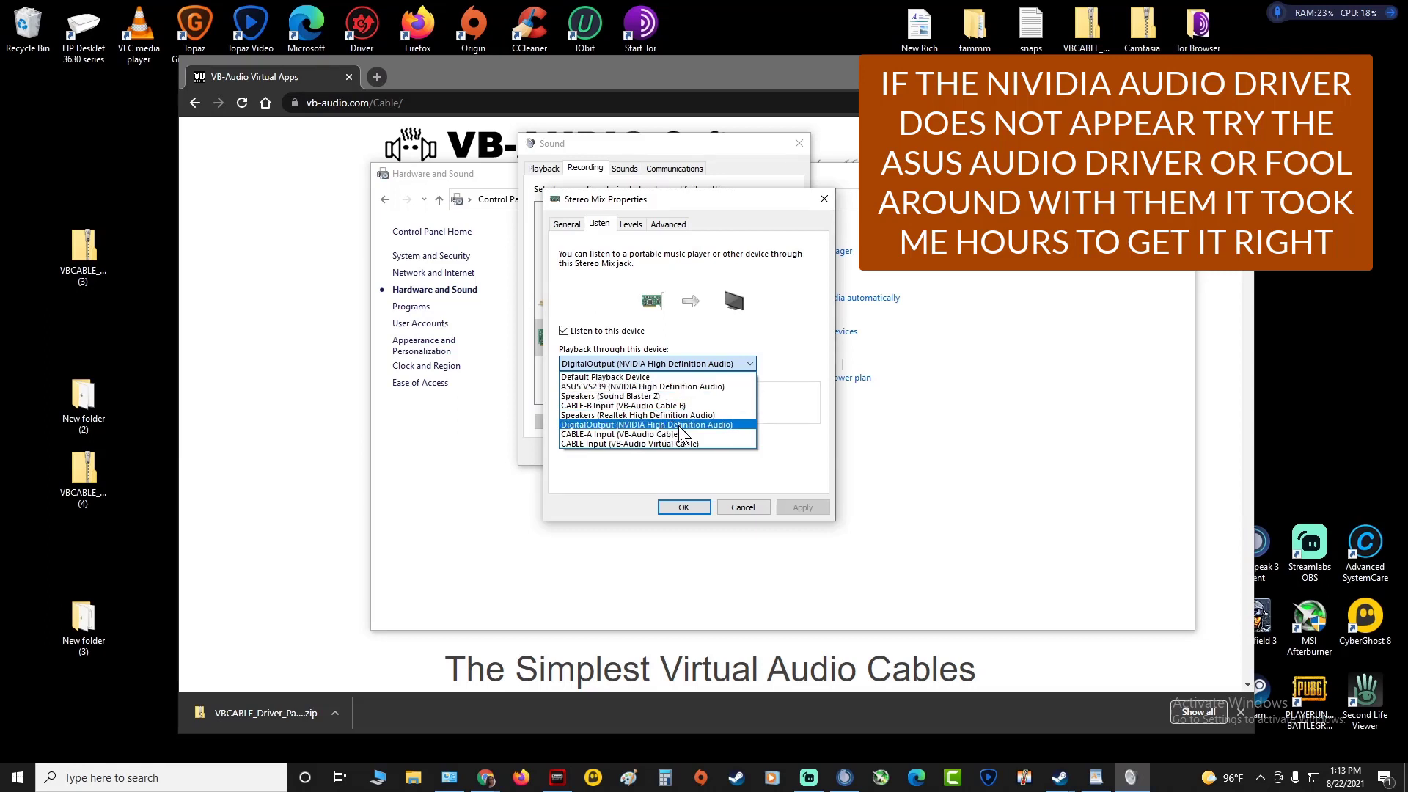
click(678, 427)
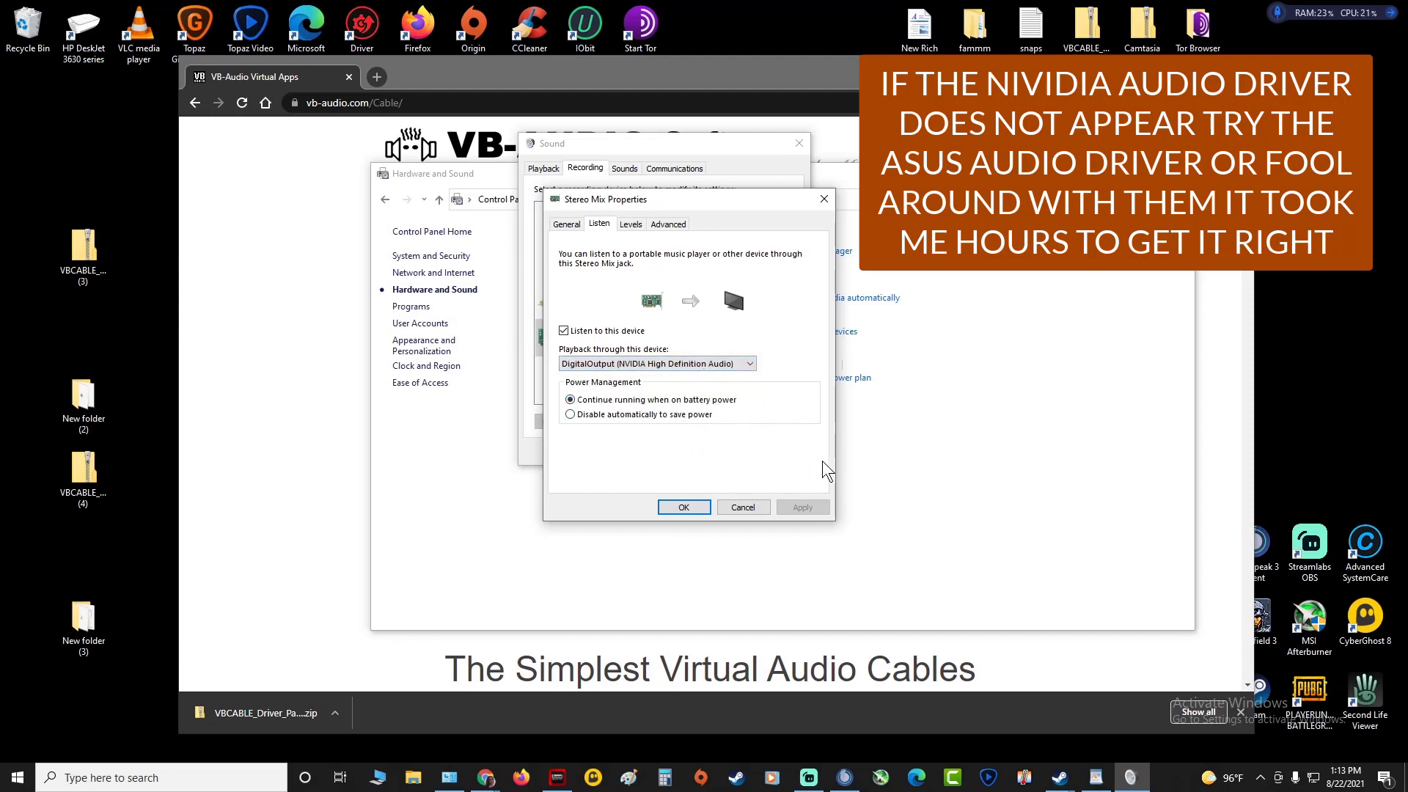
click(690, 510)
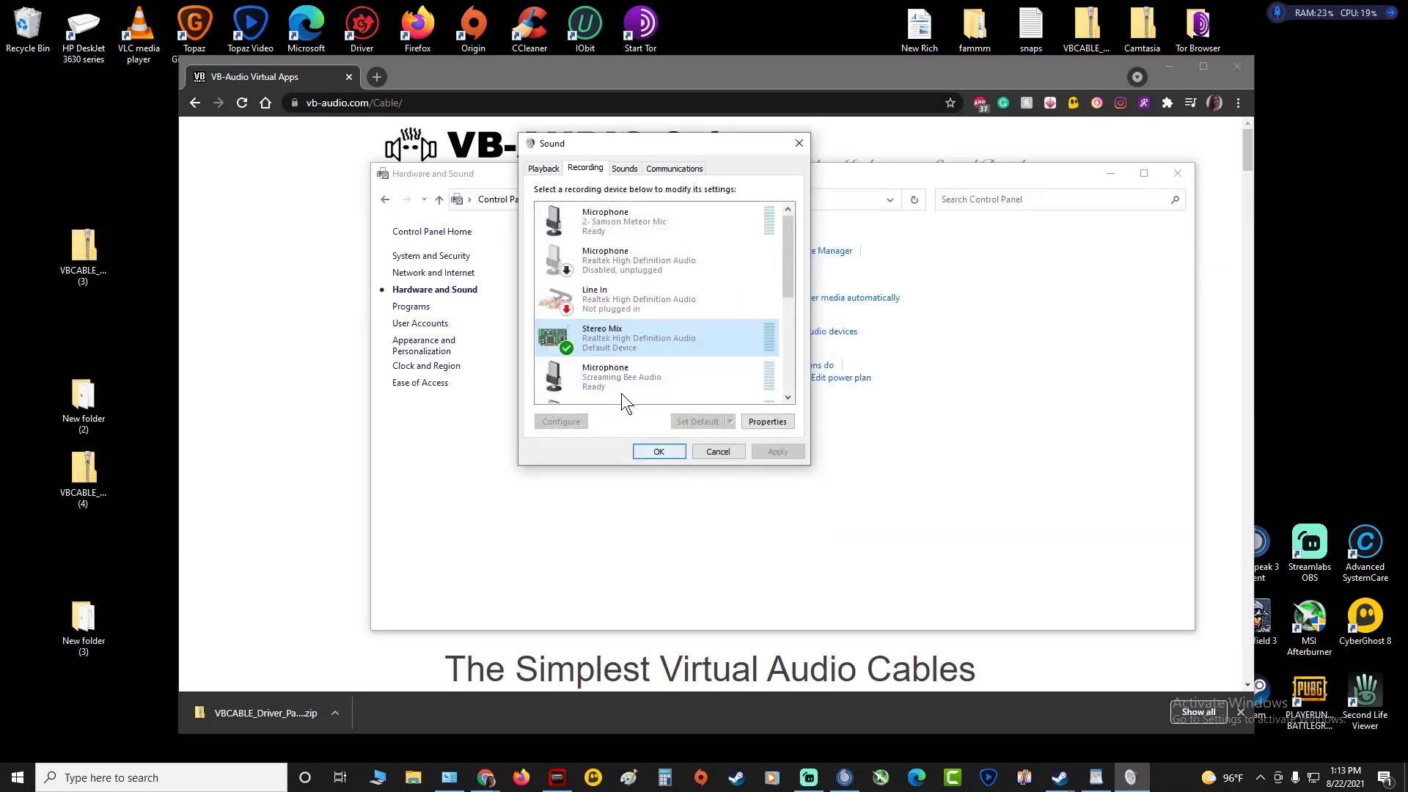
- Move the Sound window aside and bring Streamlabs OBS into view
click(543, 168)
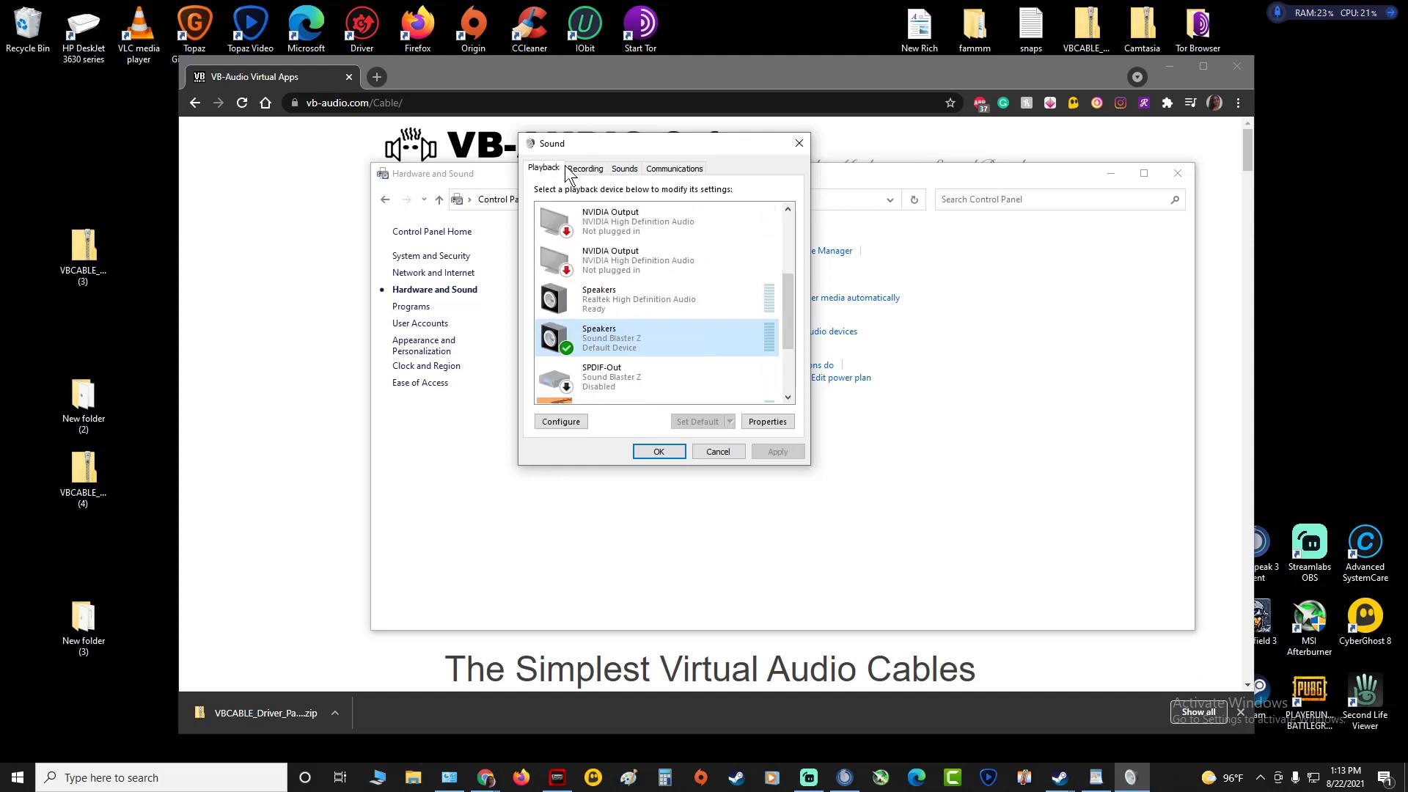
click(585, 168)
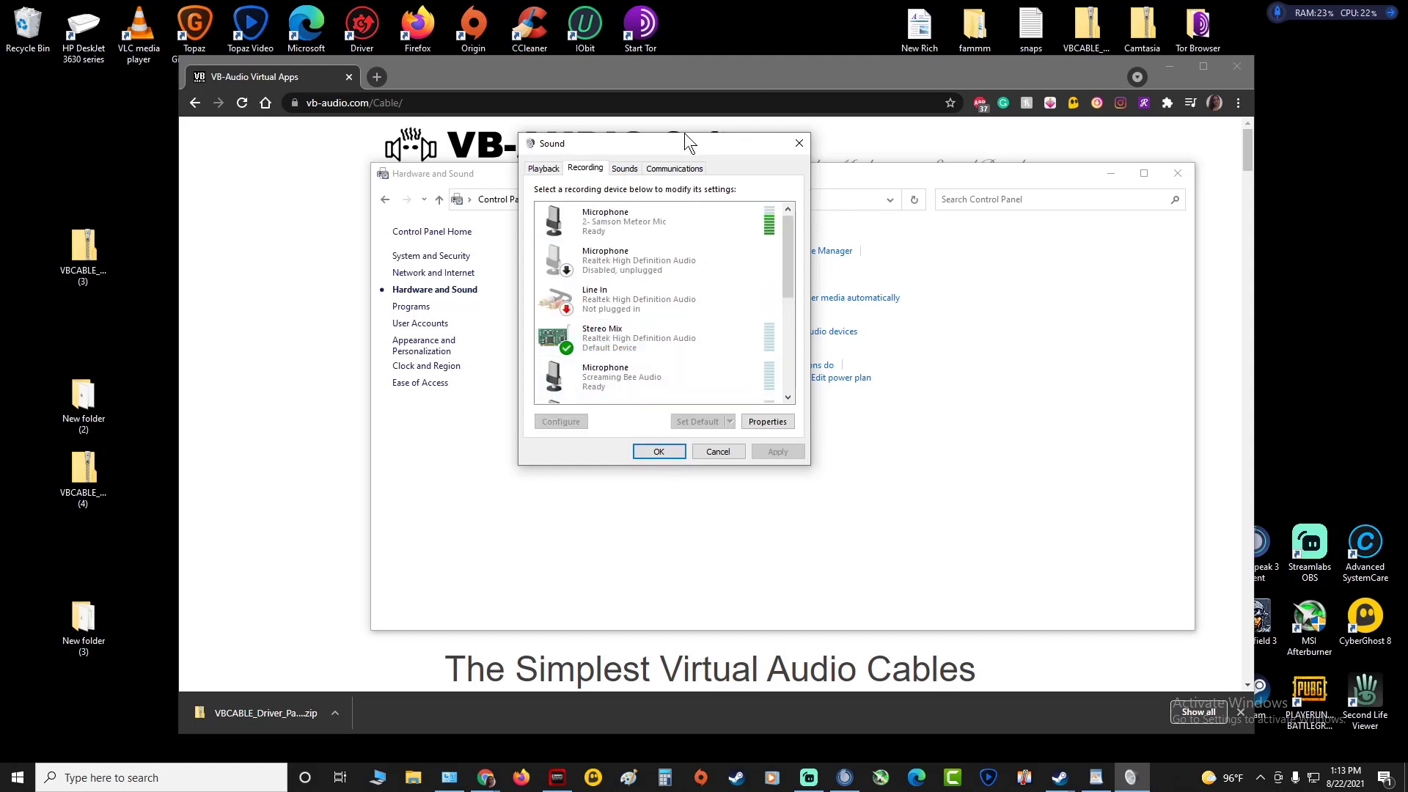
drag(680, 140, 217, 223)
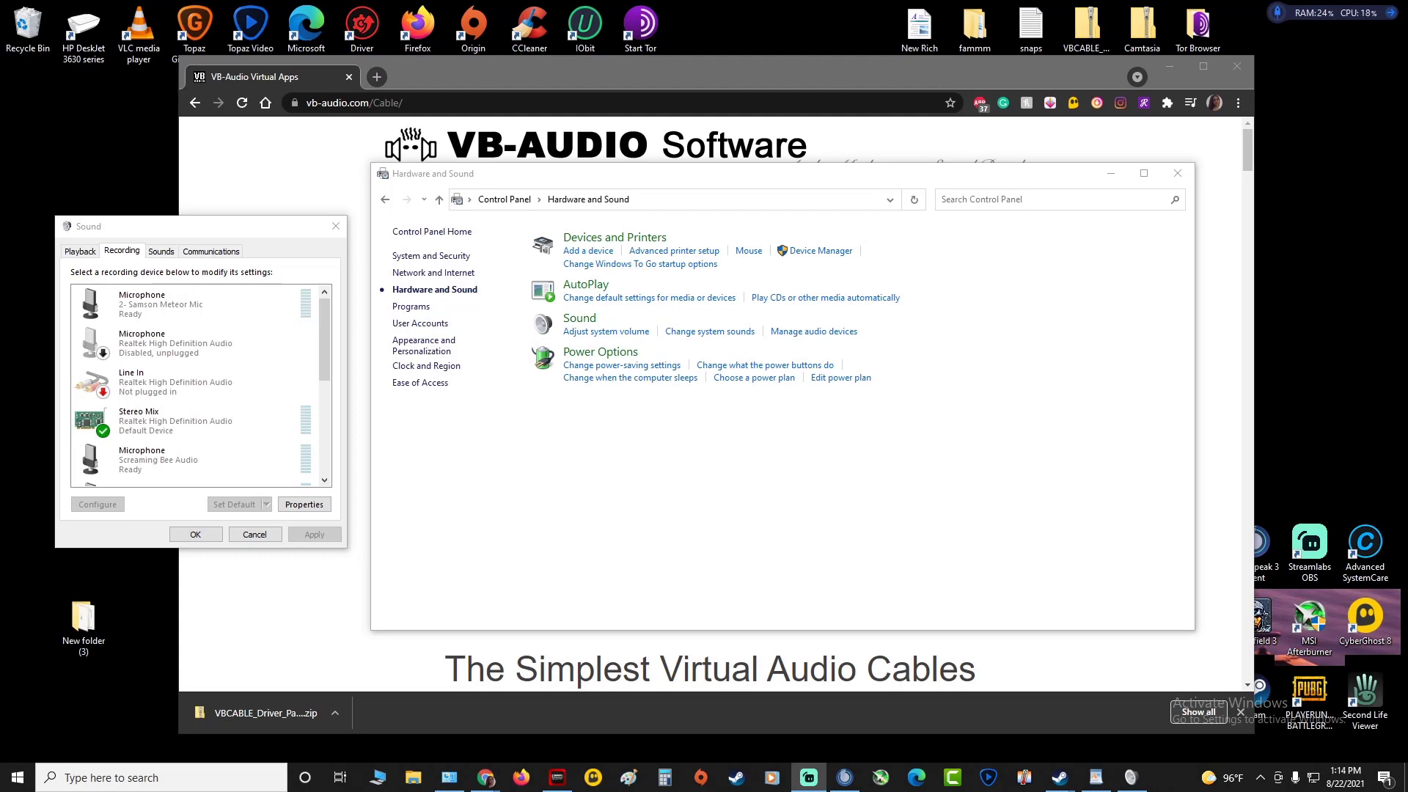
drag(1407, 81, 828, 80)
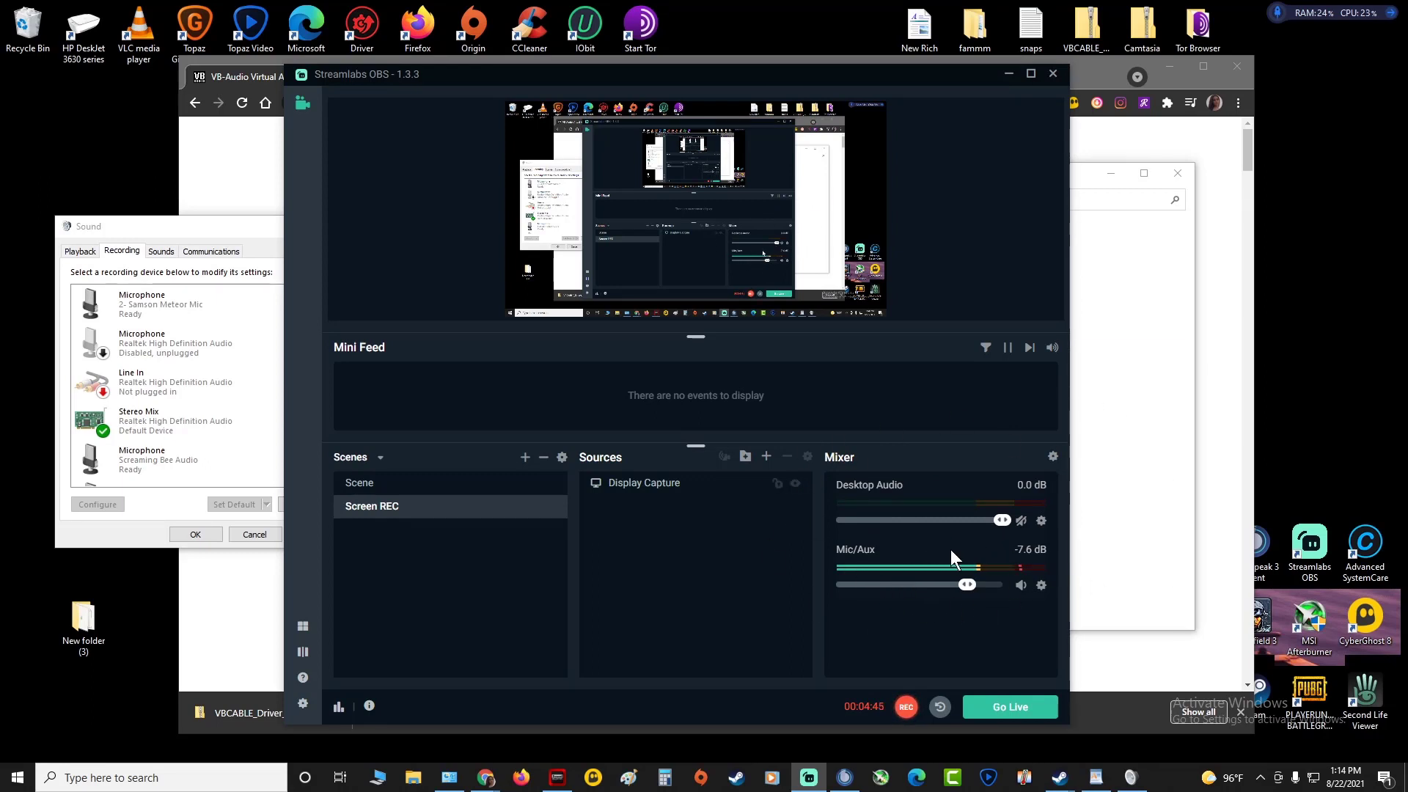
- Add a new Audio Input Capture source from the Sources panel, confirming Add Source
click(766, 458)
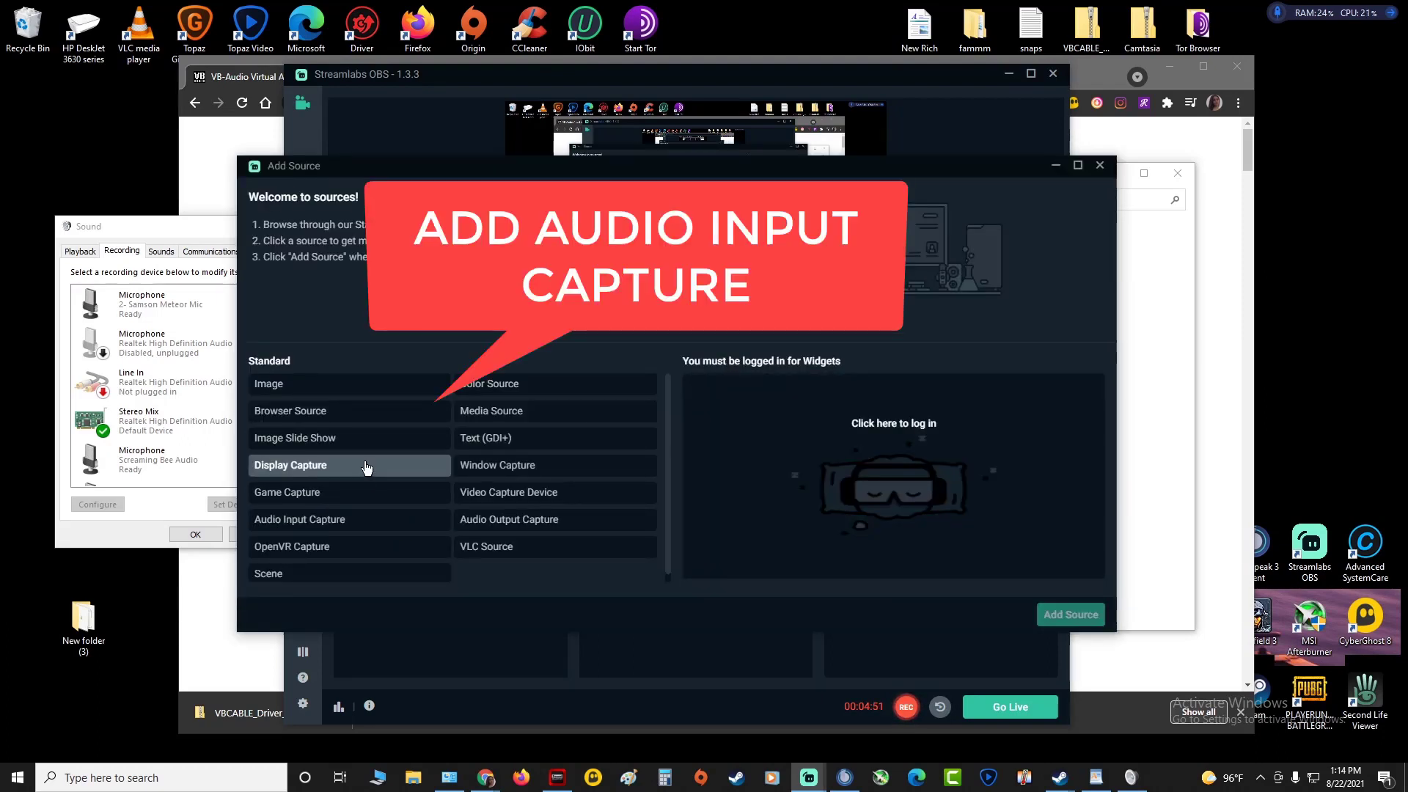
click(370, 525)
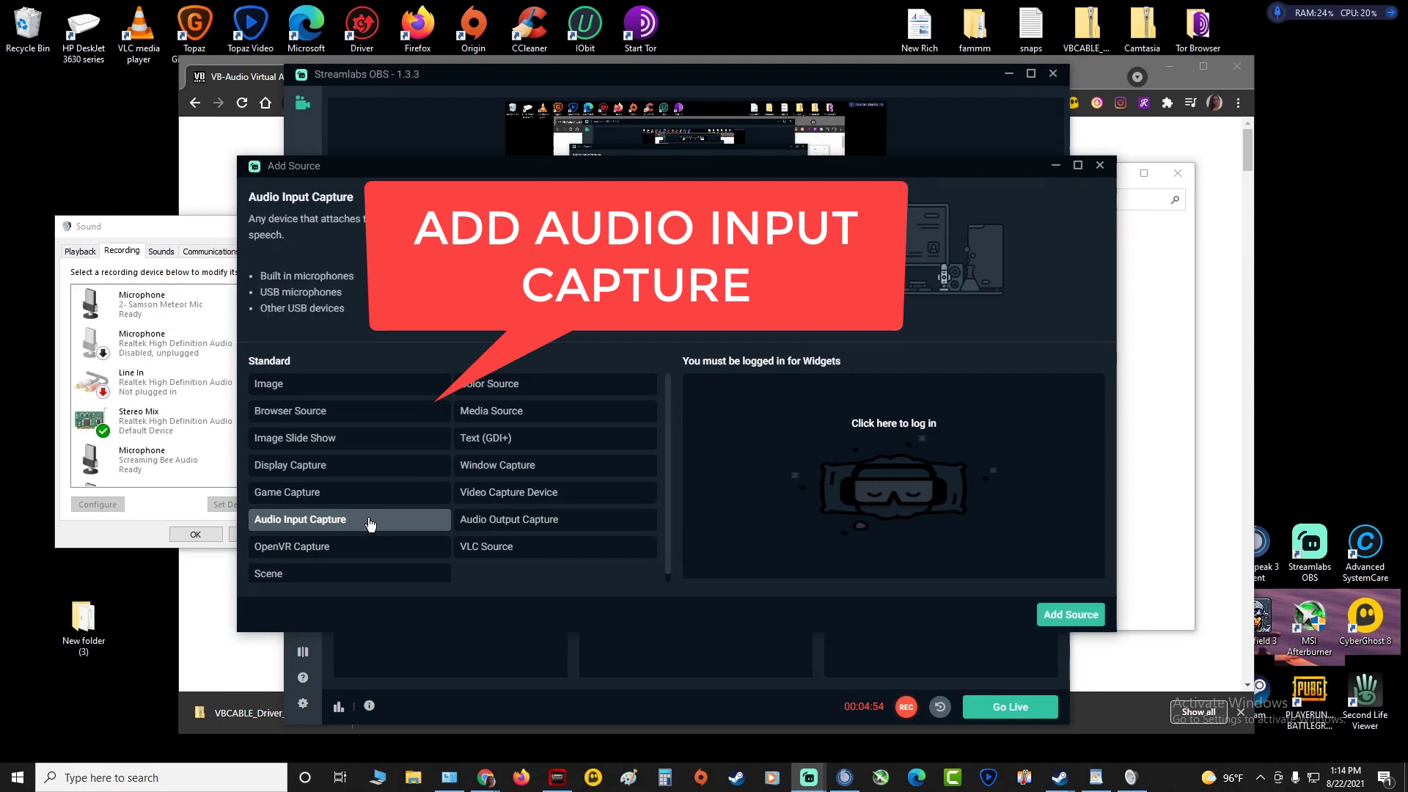
click(1067, 615)
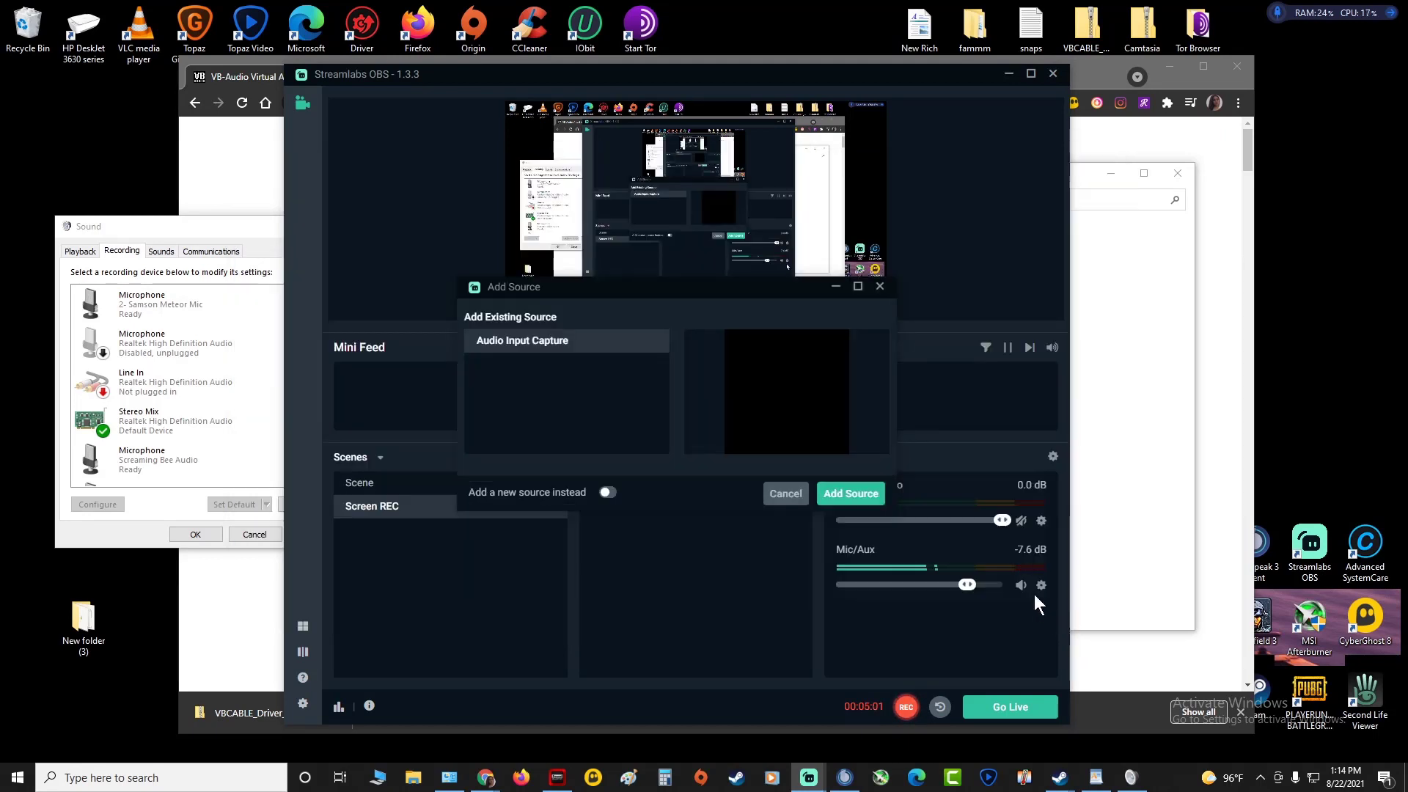
click(855, 499)
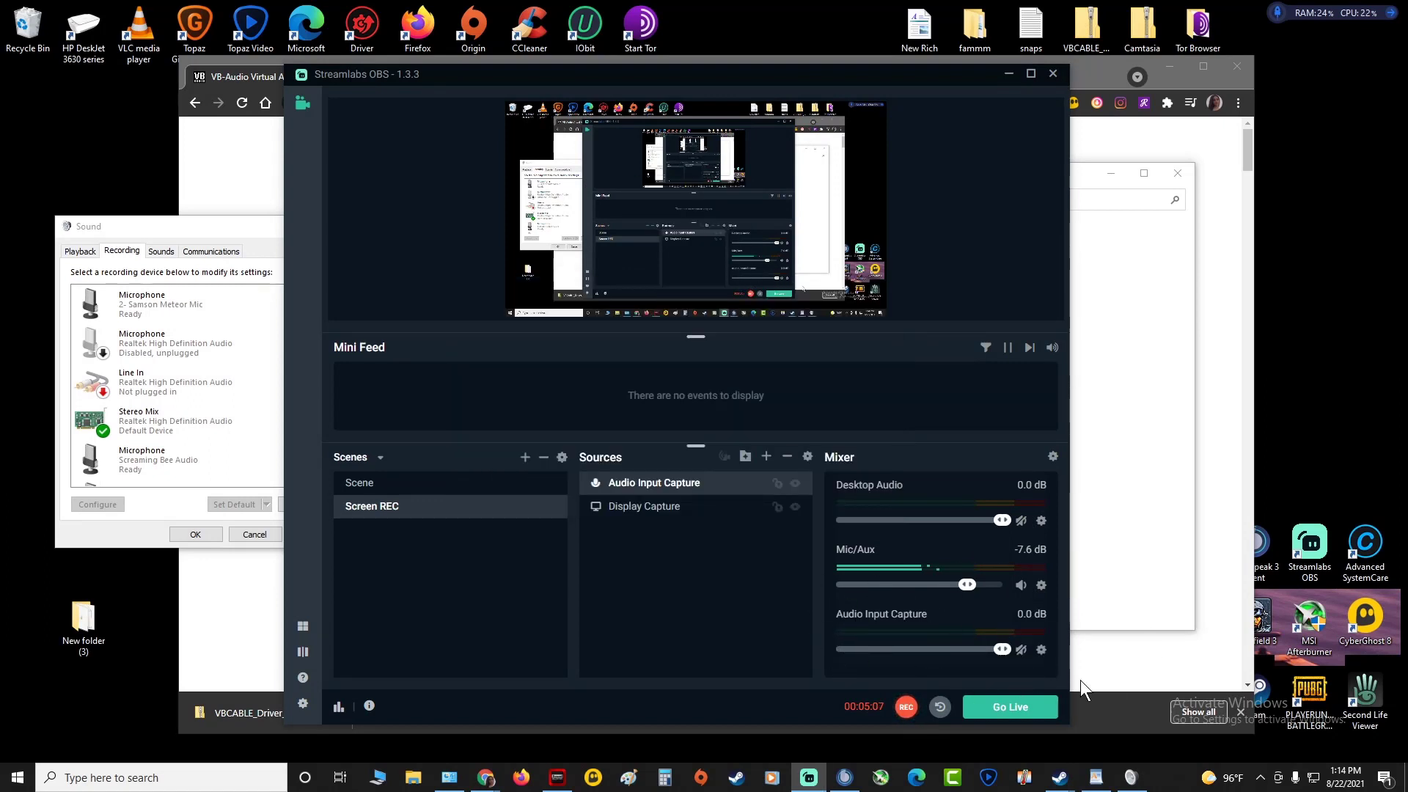
- Set the Audio Input Capture properties device to Stereo Mix (Realtek High Definition Audio) and confirm
click(1040, 651)
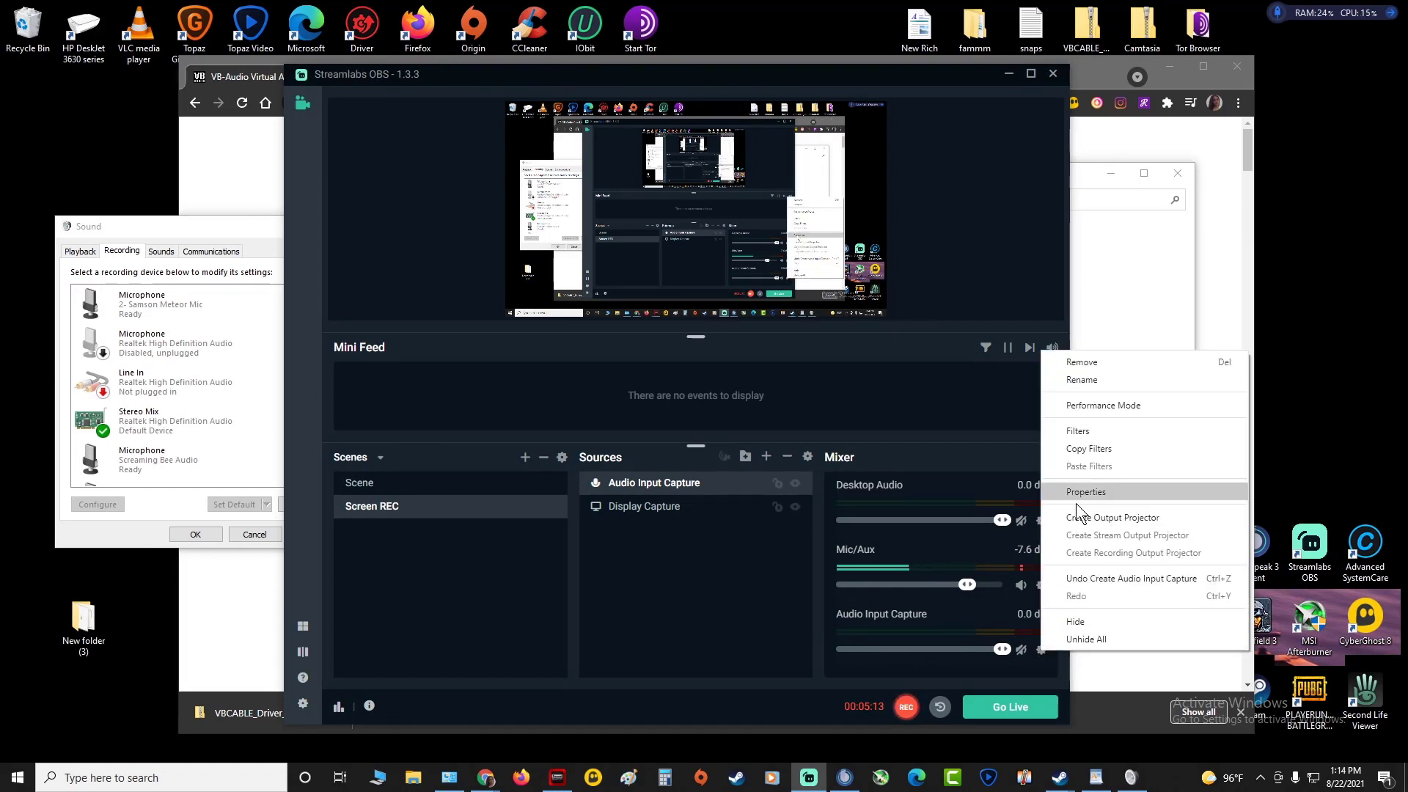
click(1042, 651)
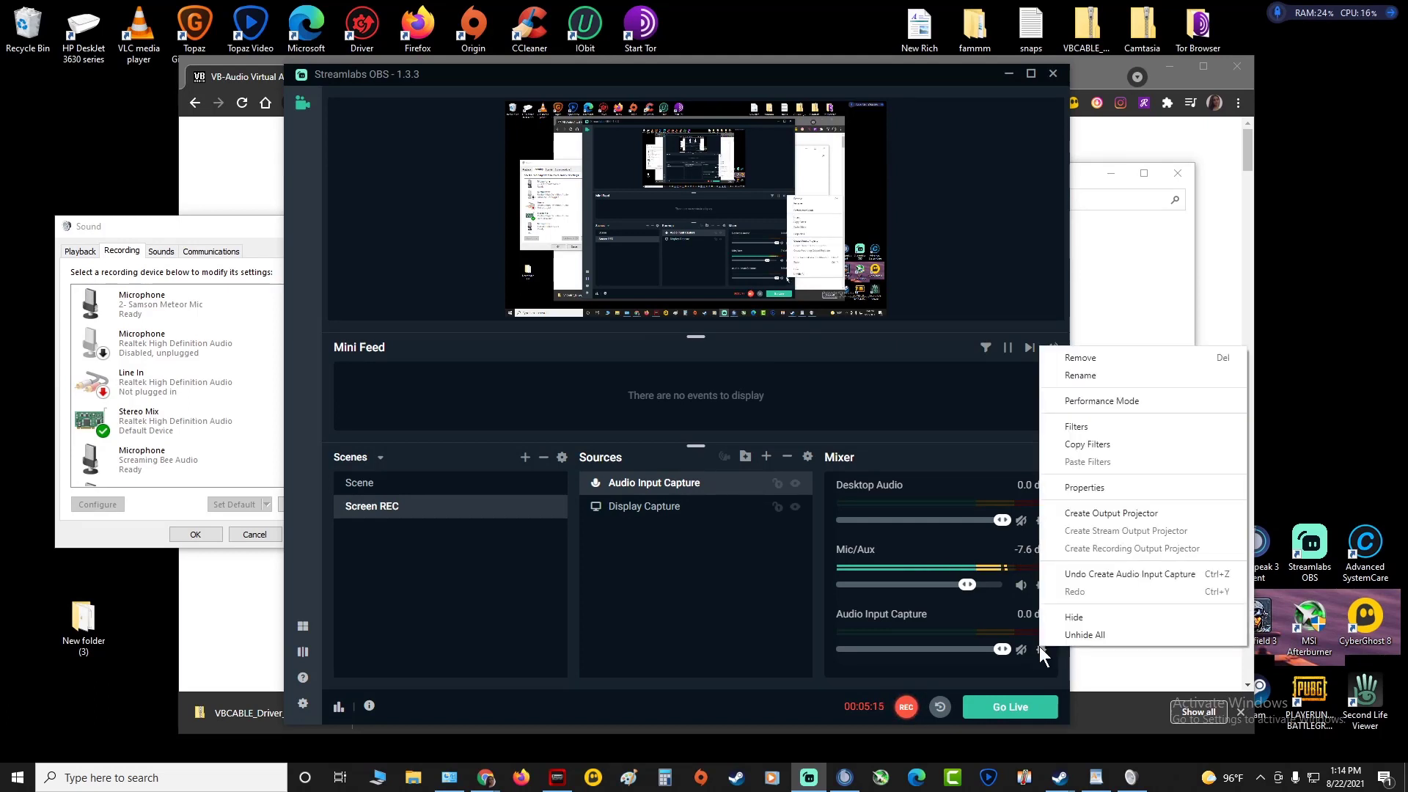
click(1083, 488)
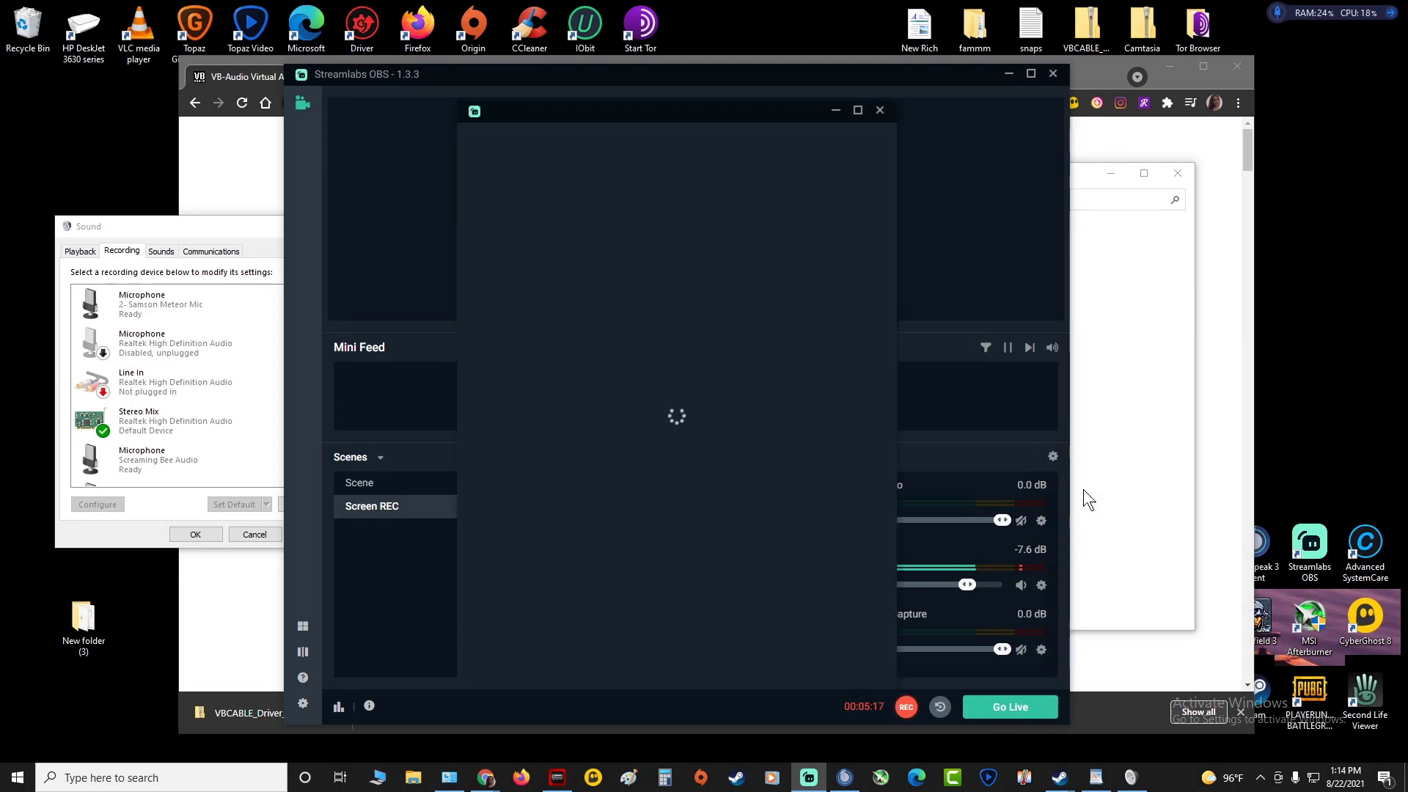
click(848, 295)
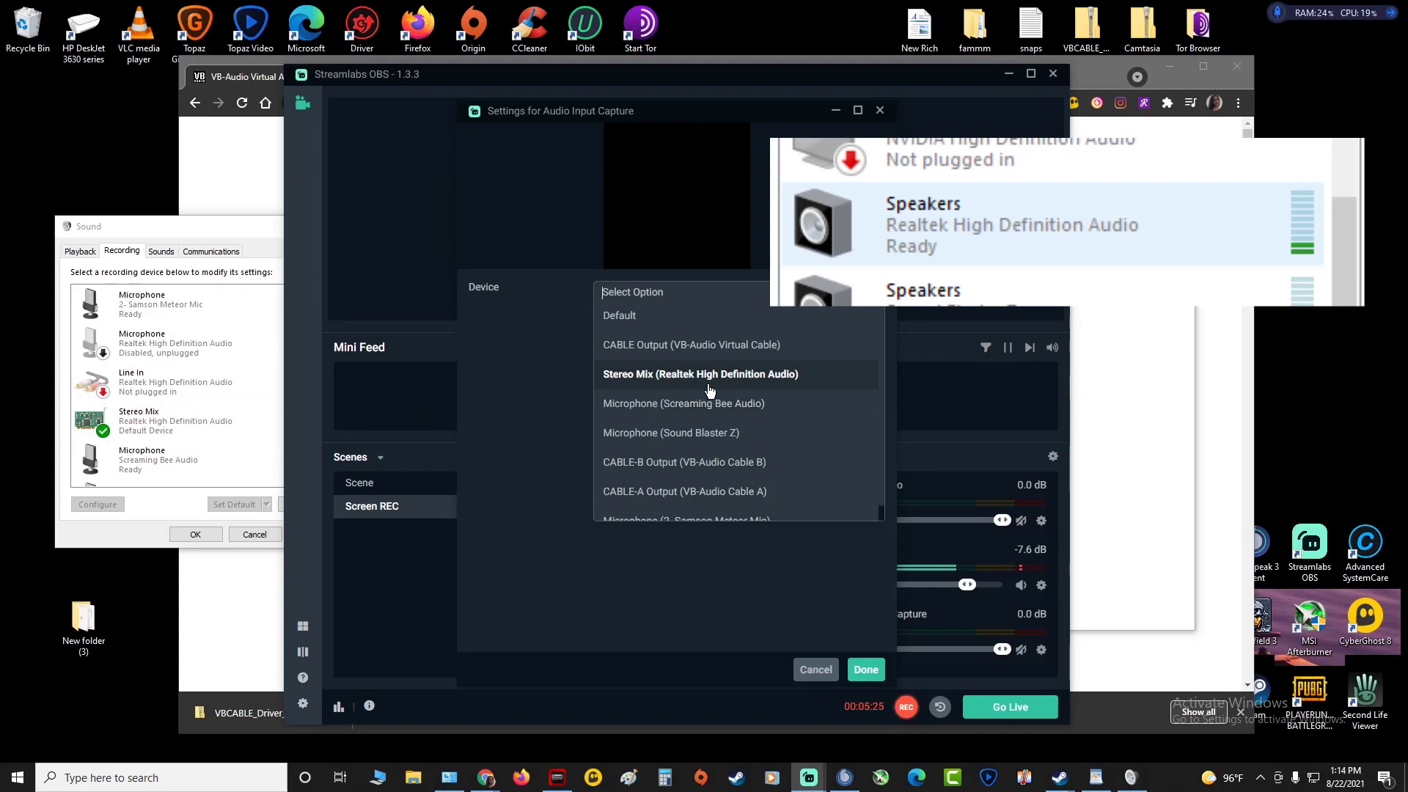
click(749, 375)
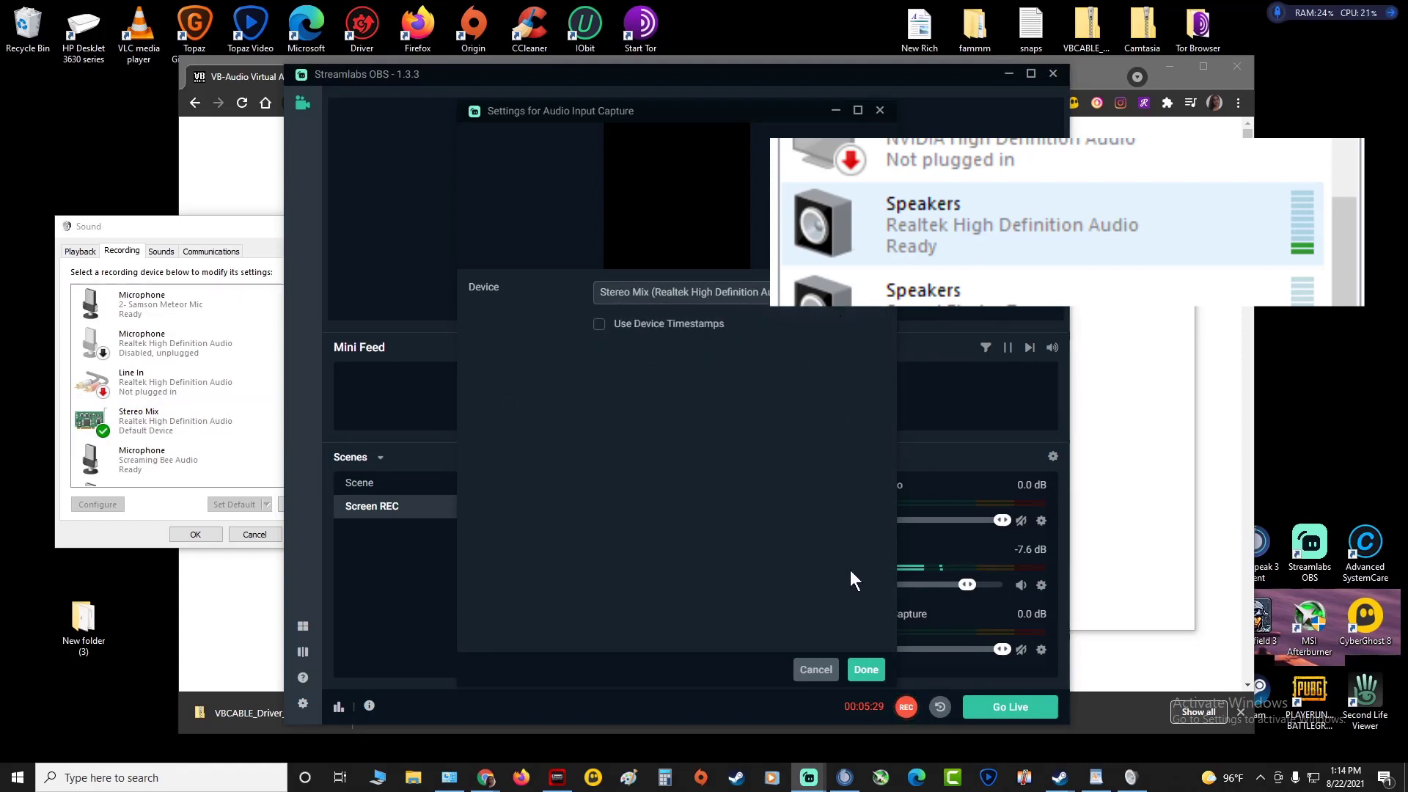
click(866, 669)
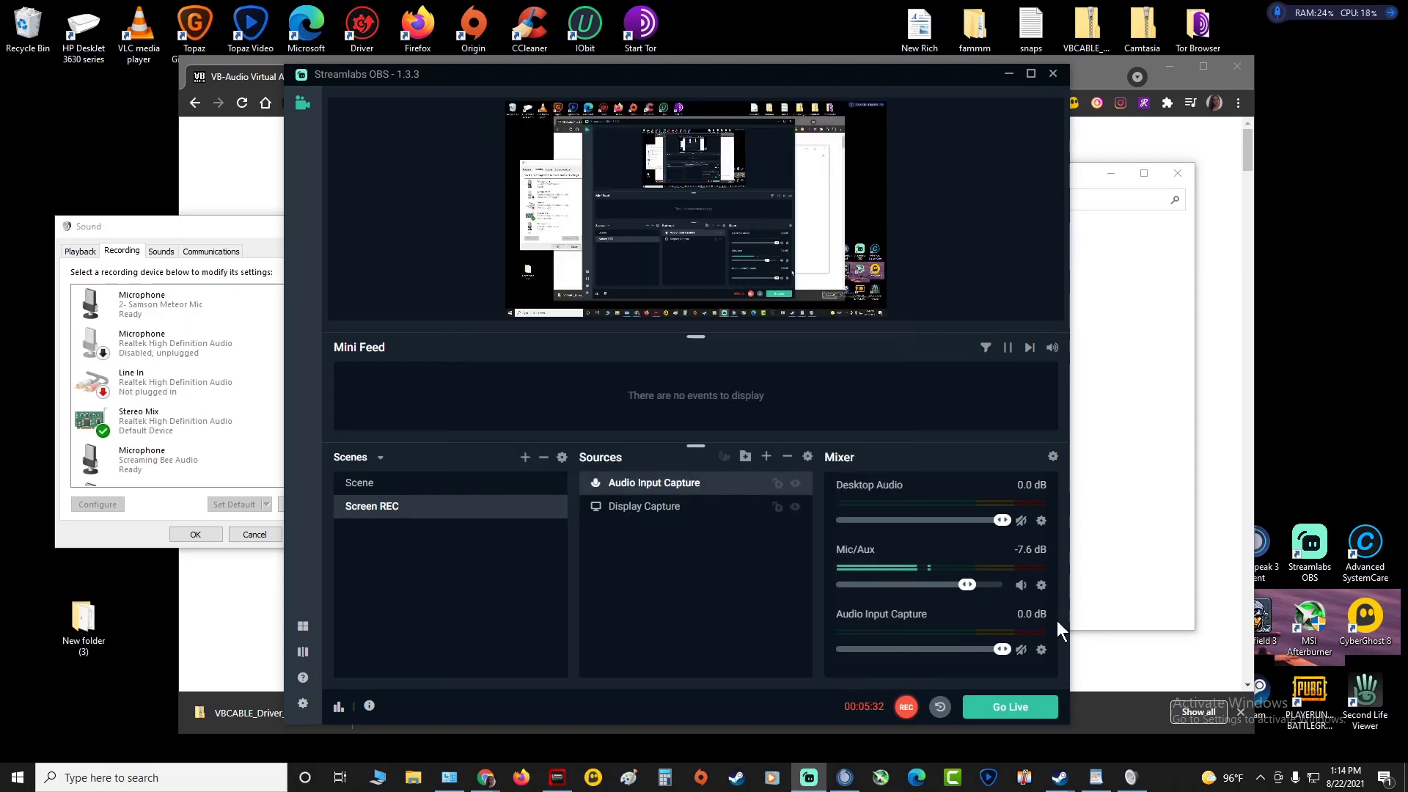
- In Desktop Audio properties, choose Speakers (Sound Blaster Z) as the capture device and confirm
click(1041, 520)
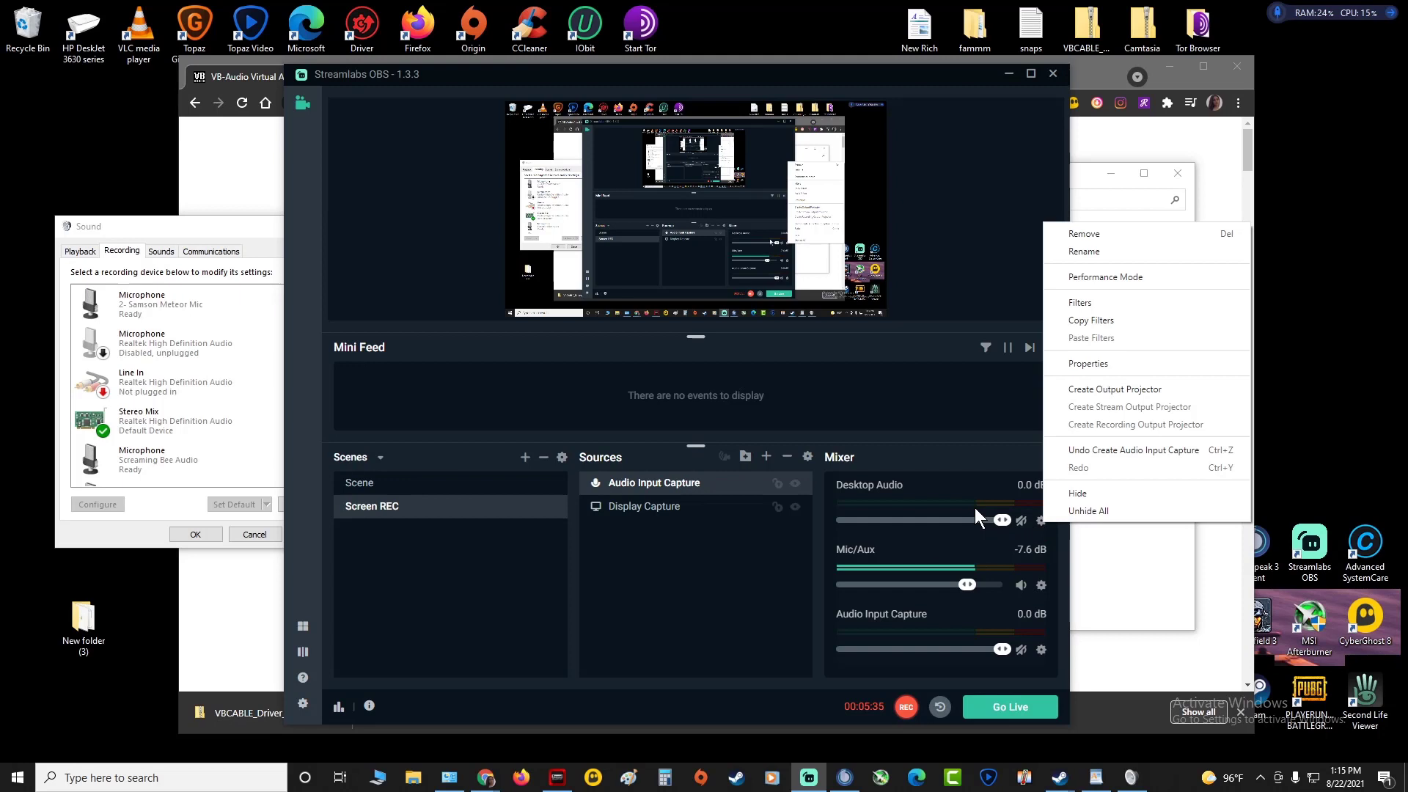
click(952, 490)
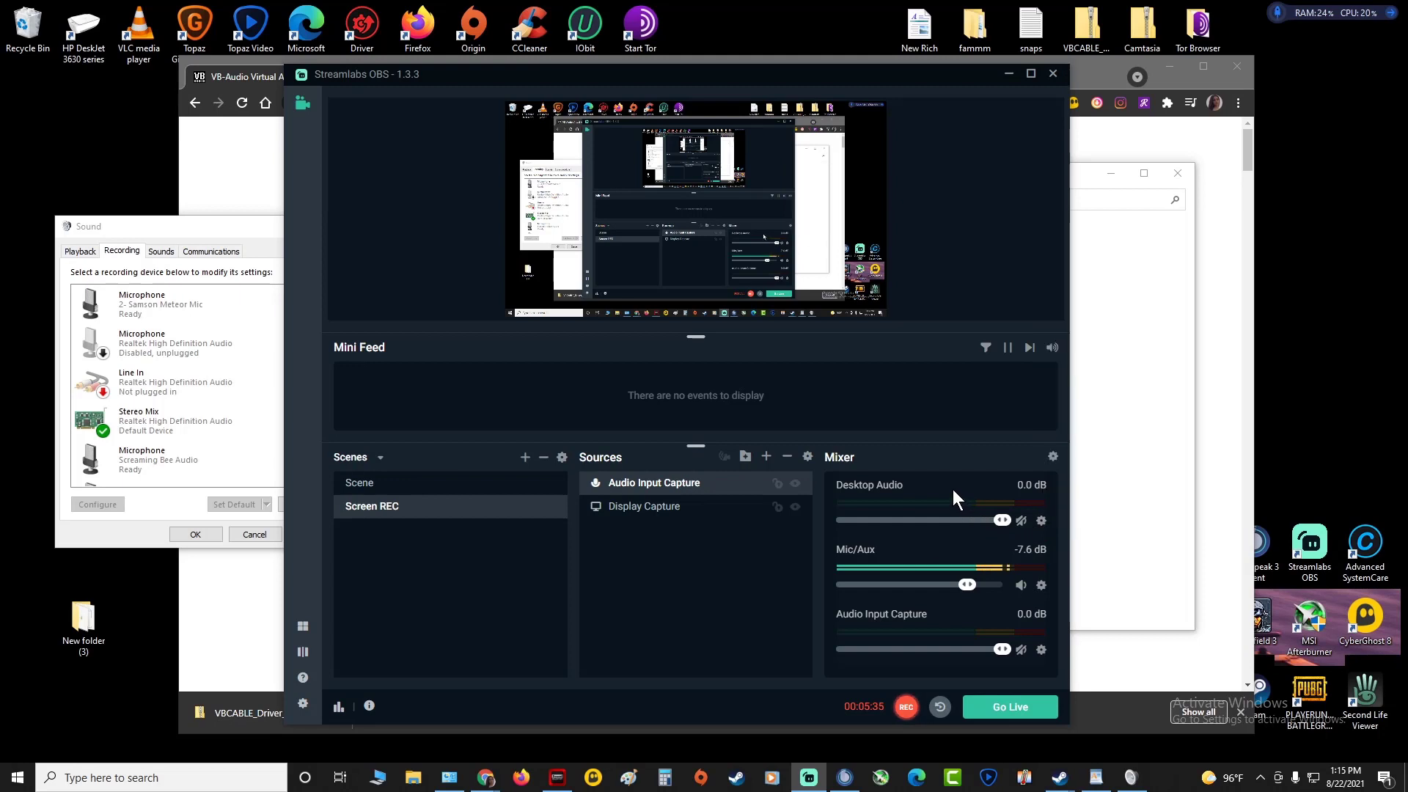
click(1041, 521)
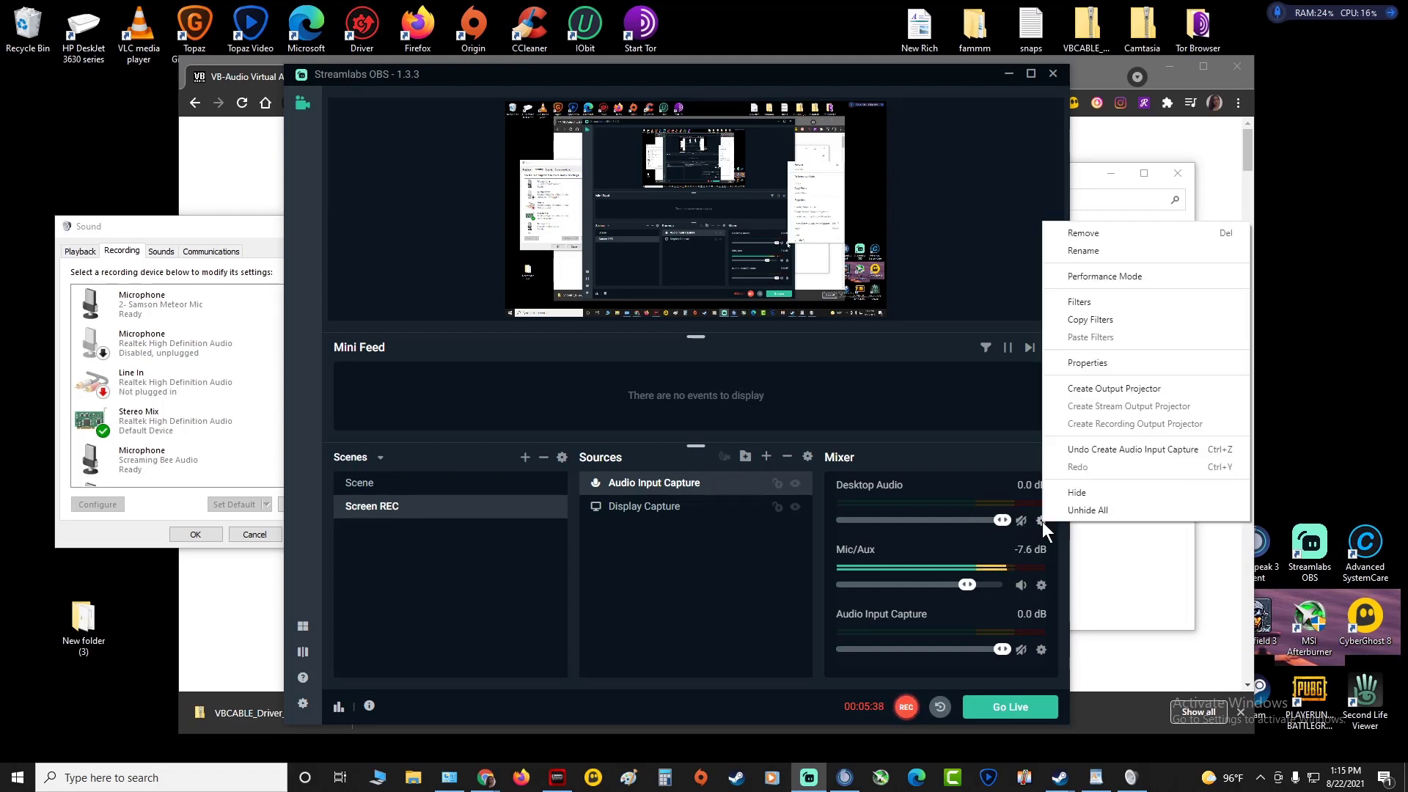
click(1102, 364)
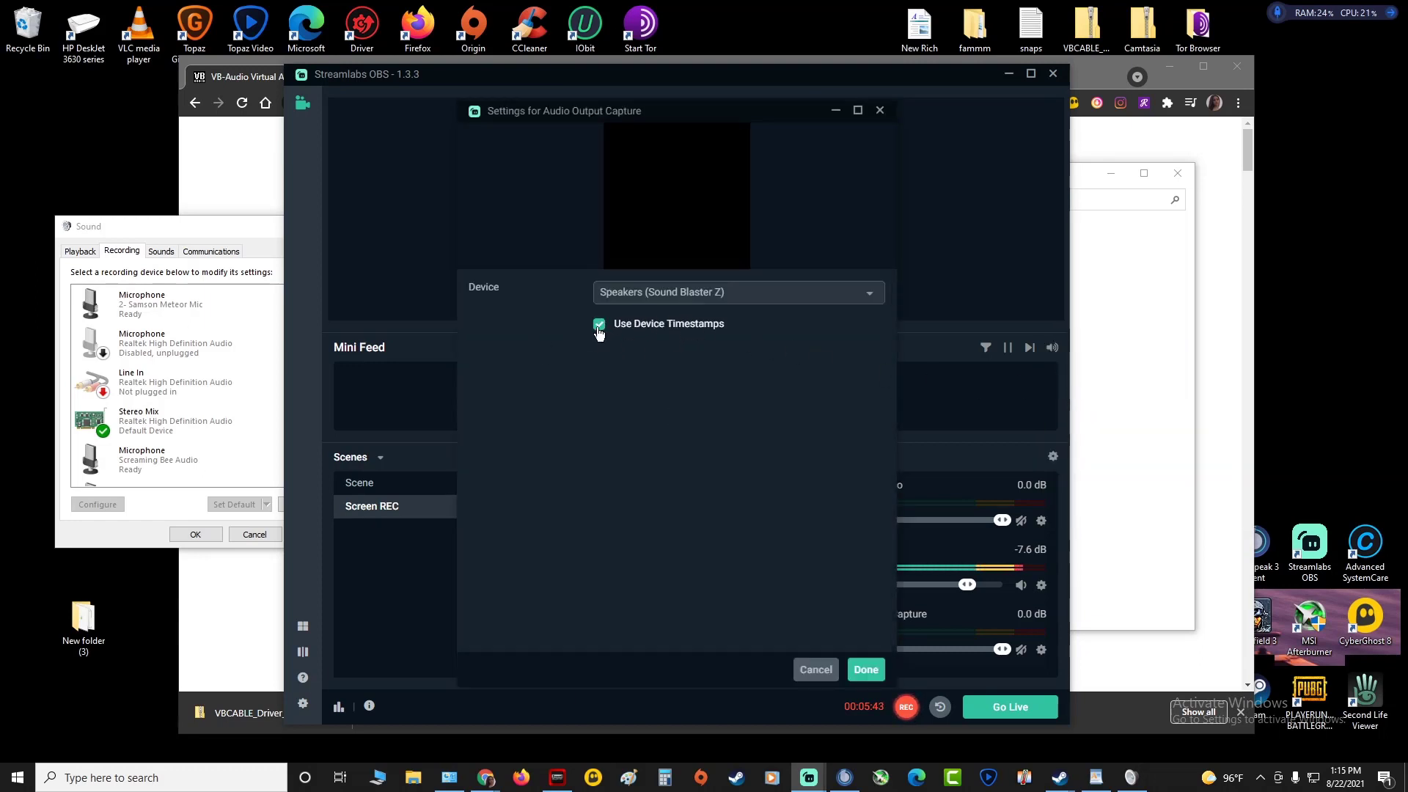
click(81, 251)
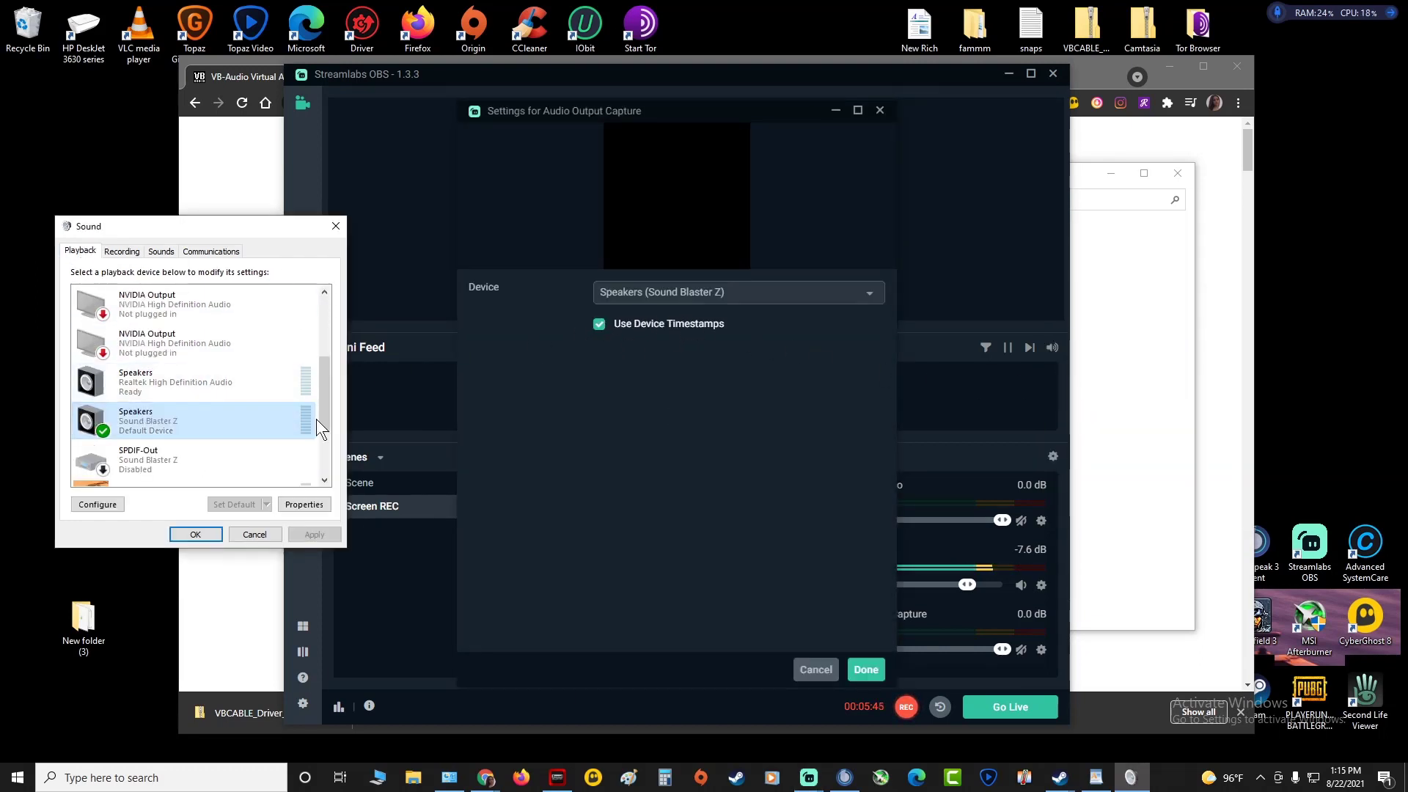
mouse_move(323, 412)
mouse_down()
mouse_move(319, 389)
mouse_move(313, 433)
mouse_move(314, 421)
mouse_up()
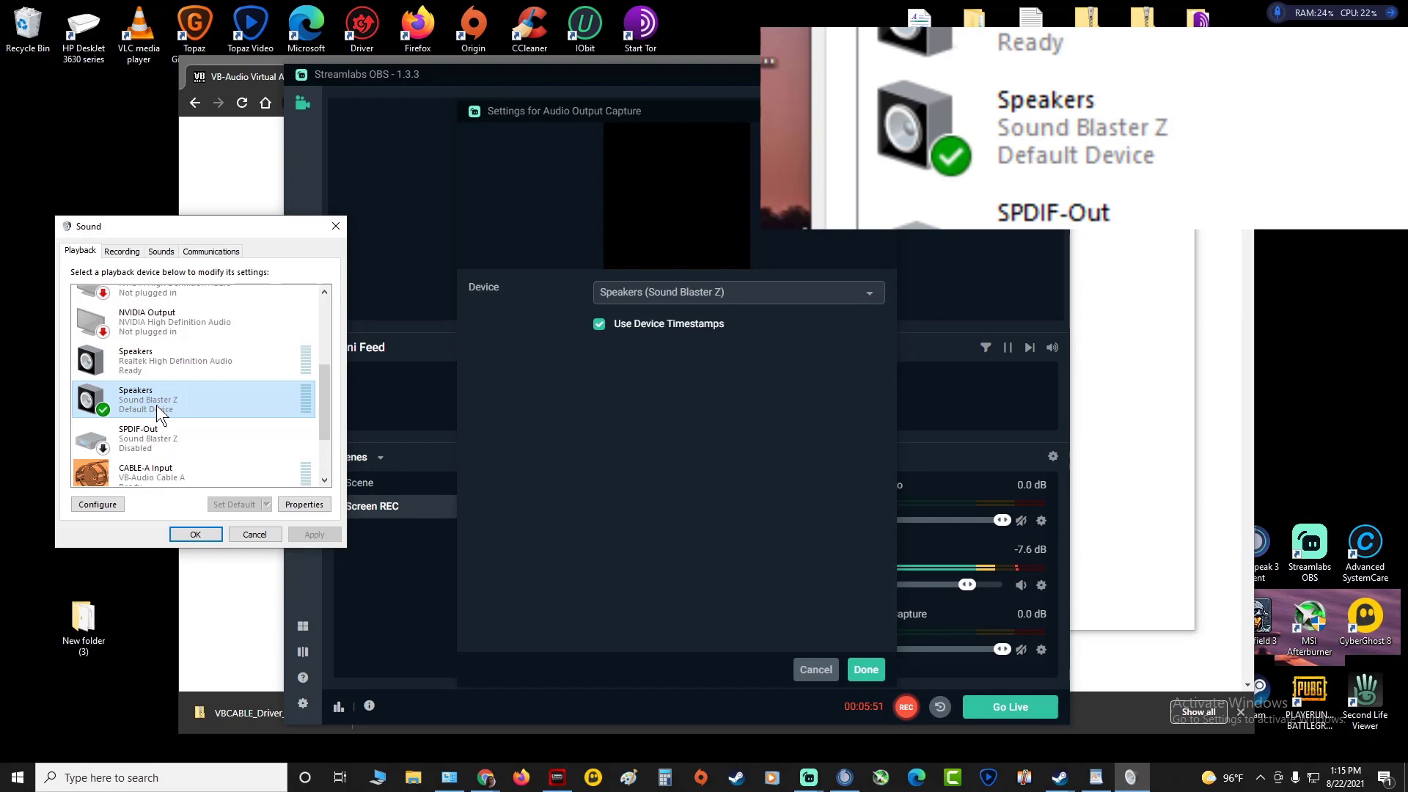
click(794, 302)
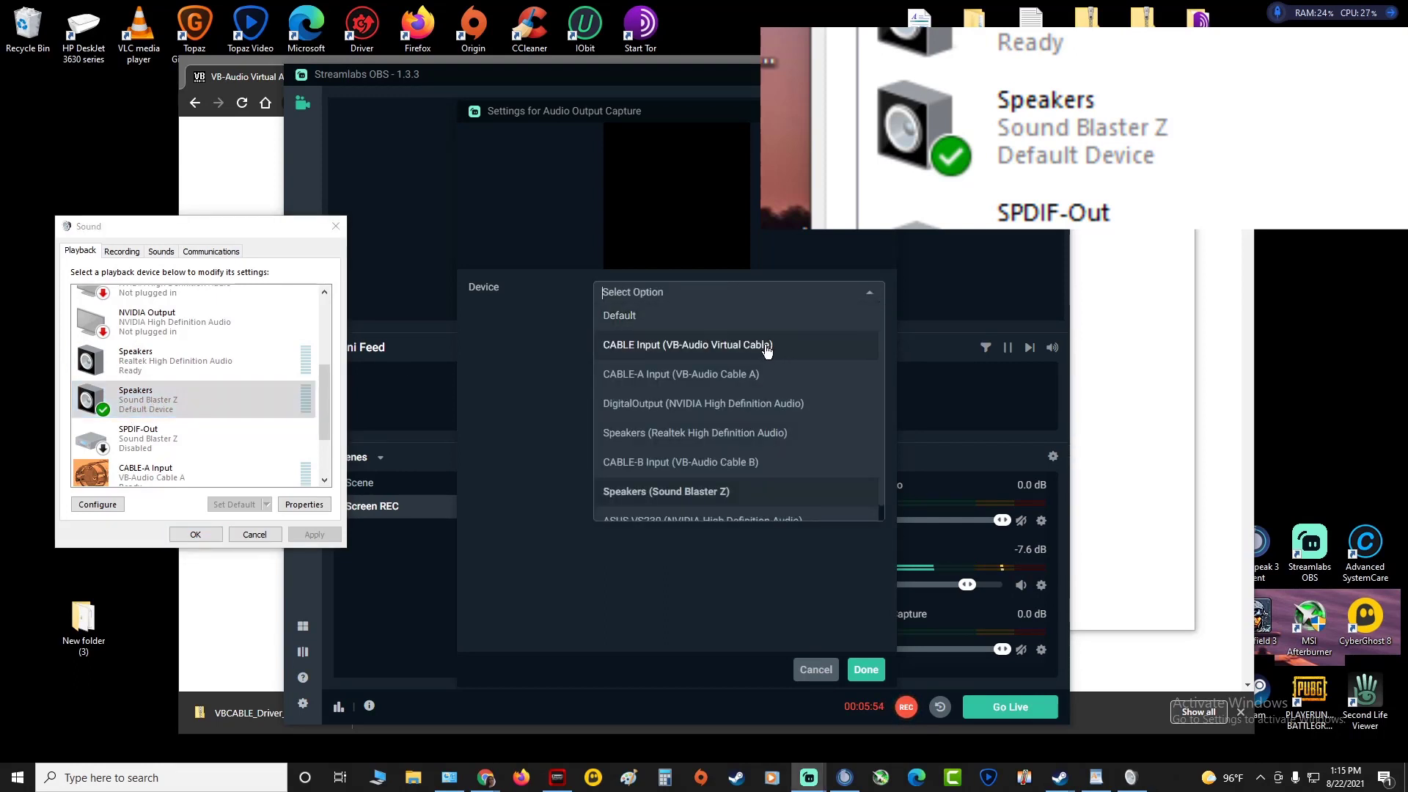
click(757, 497)
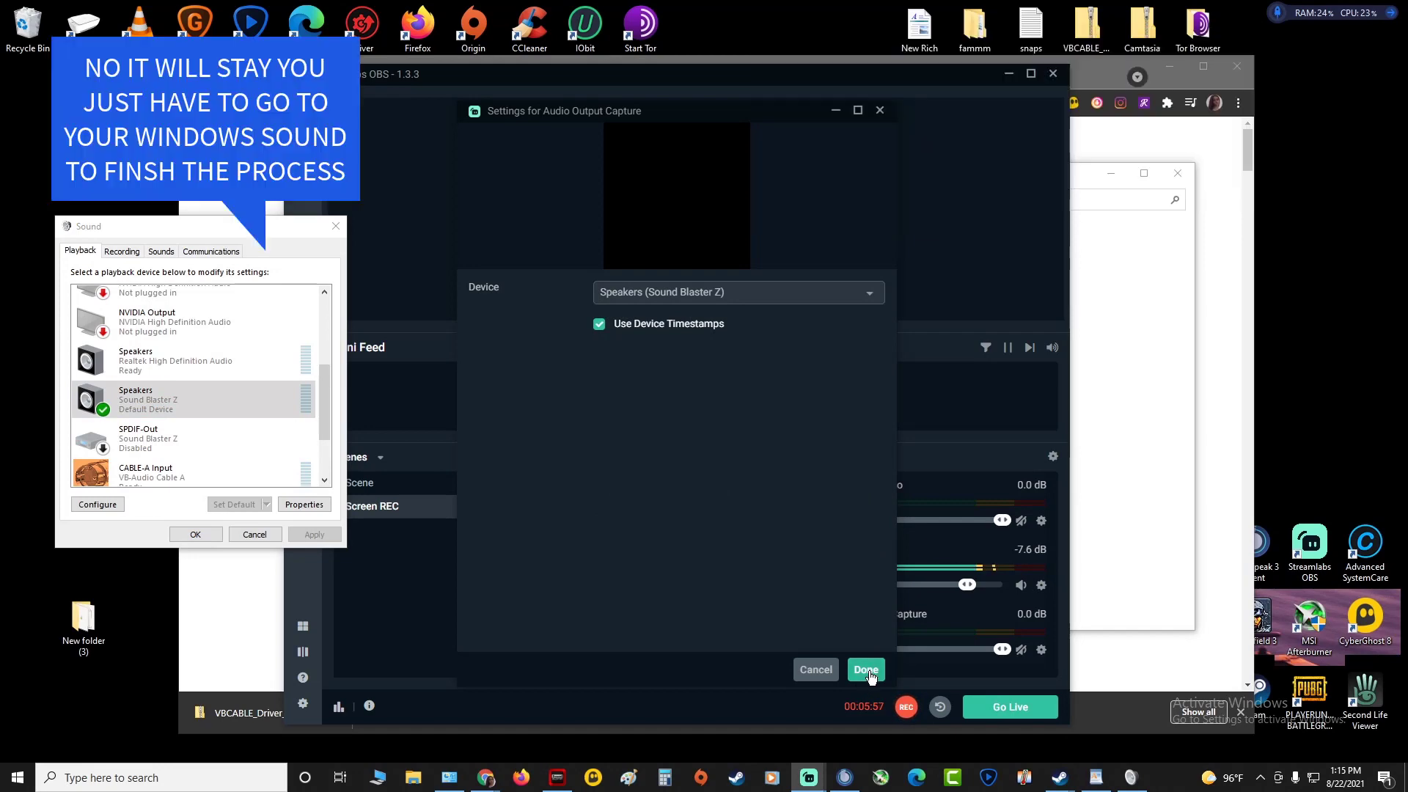
click(866, 669)
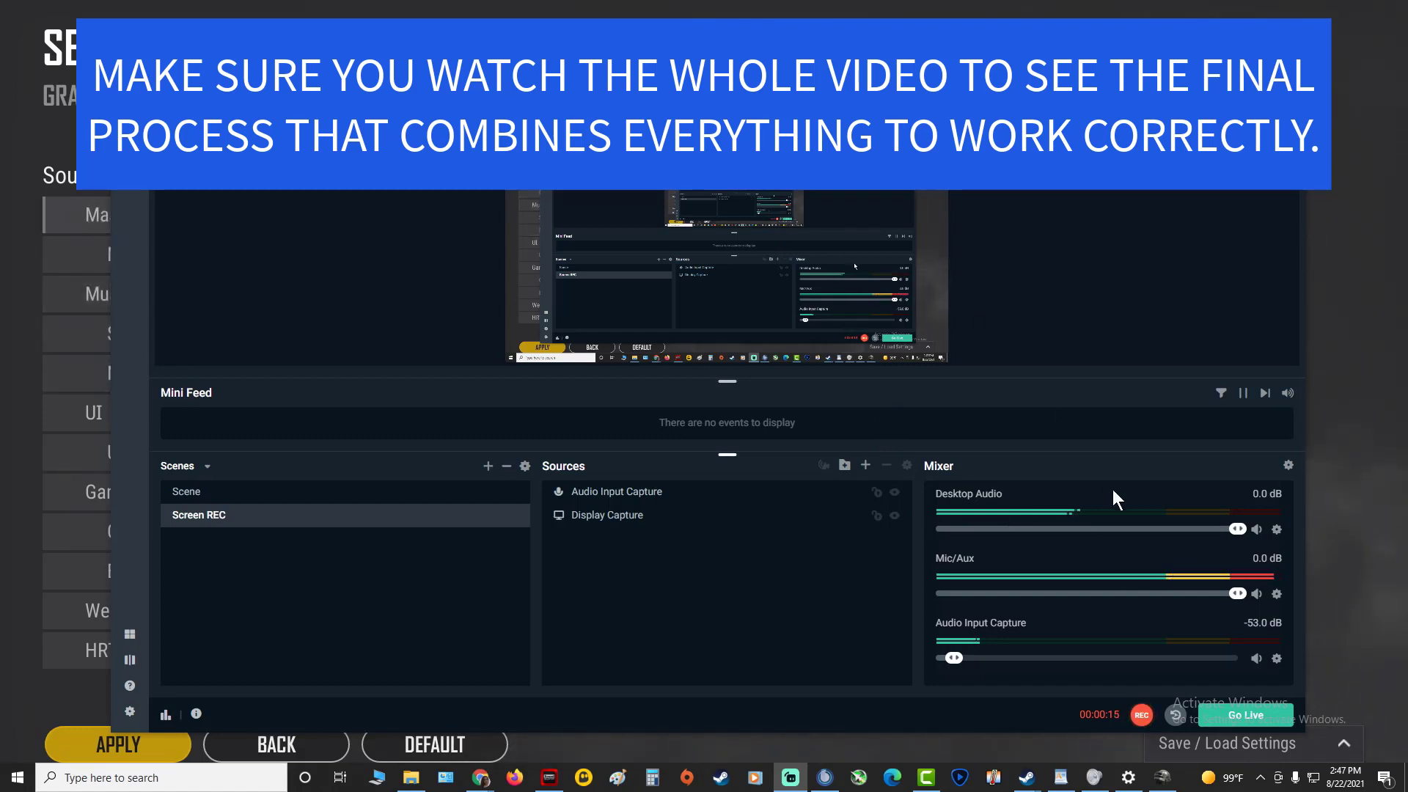
- Mute the Audio Input Capture source in Streamlabs OBS and drop PUBG's Music Volume to 0
click(1256, 657)
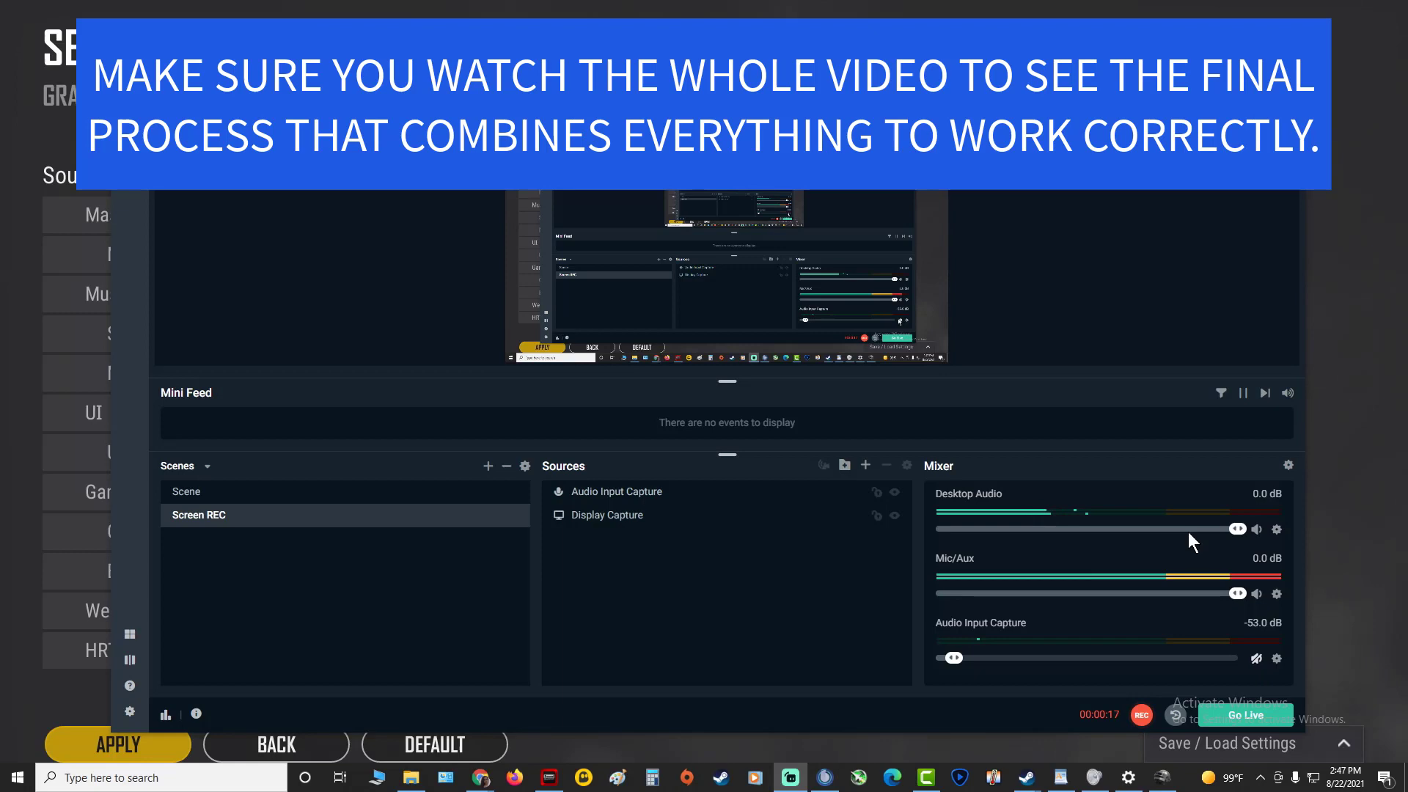
key(alt+Tab)
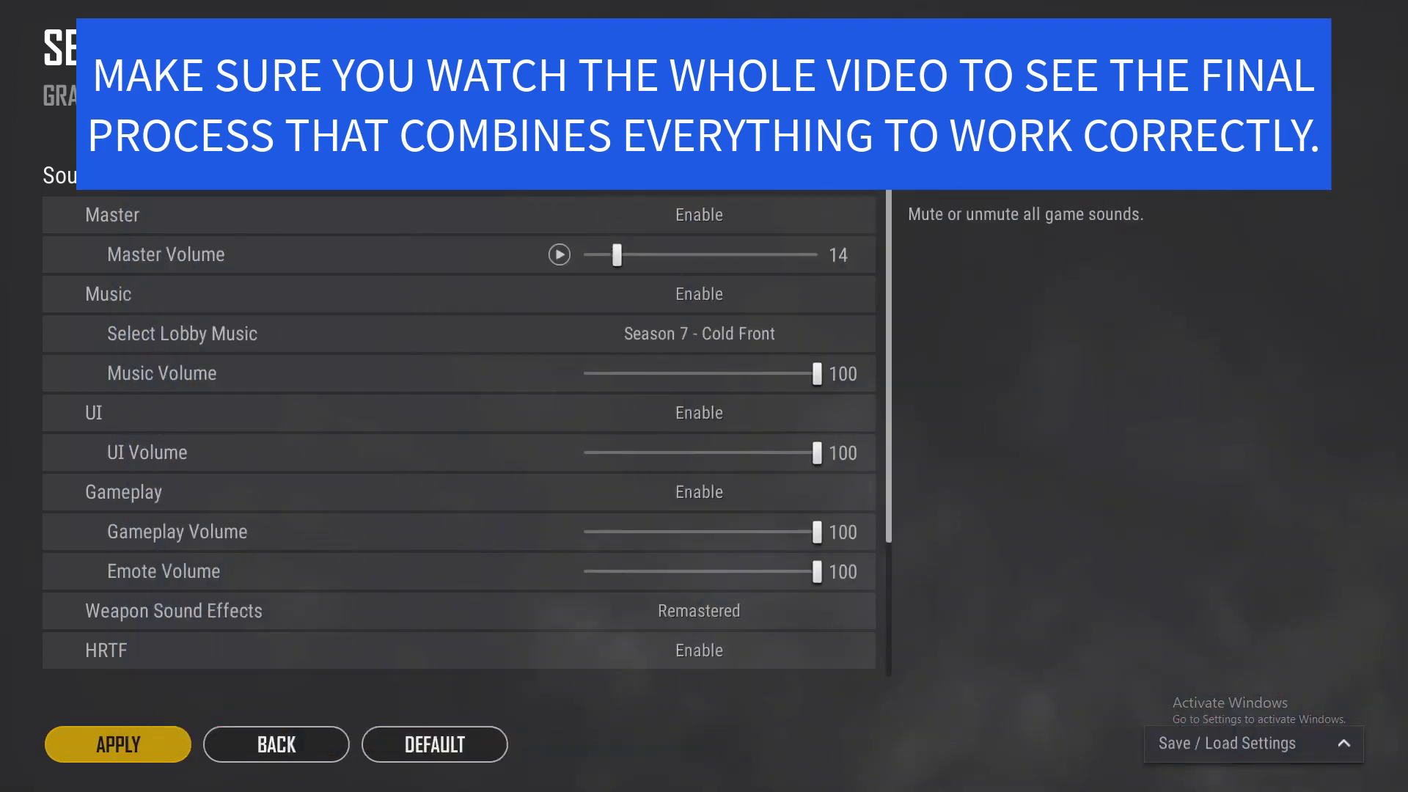
drag(817, 373, 582, 374)
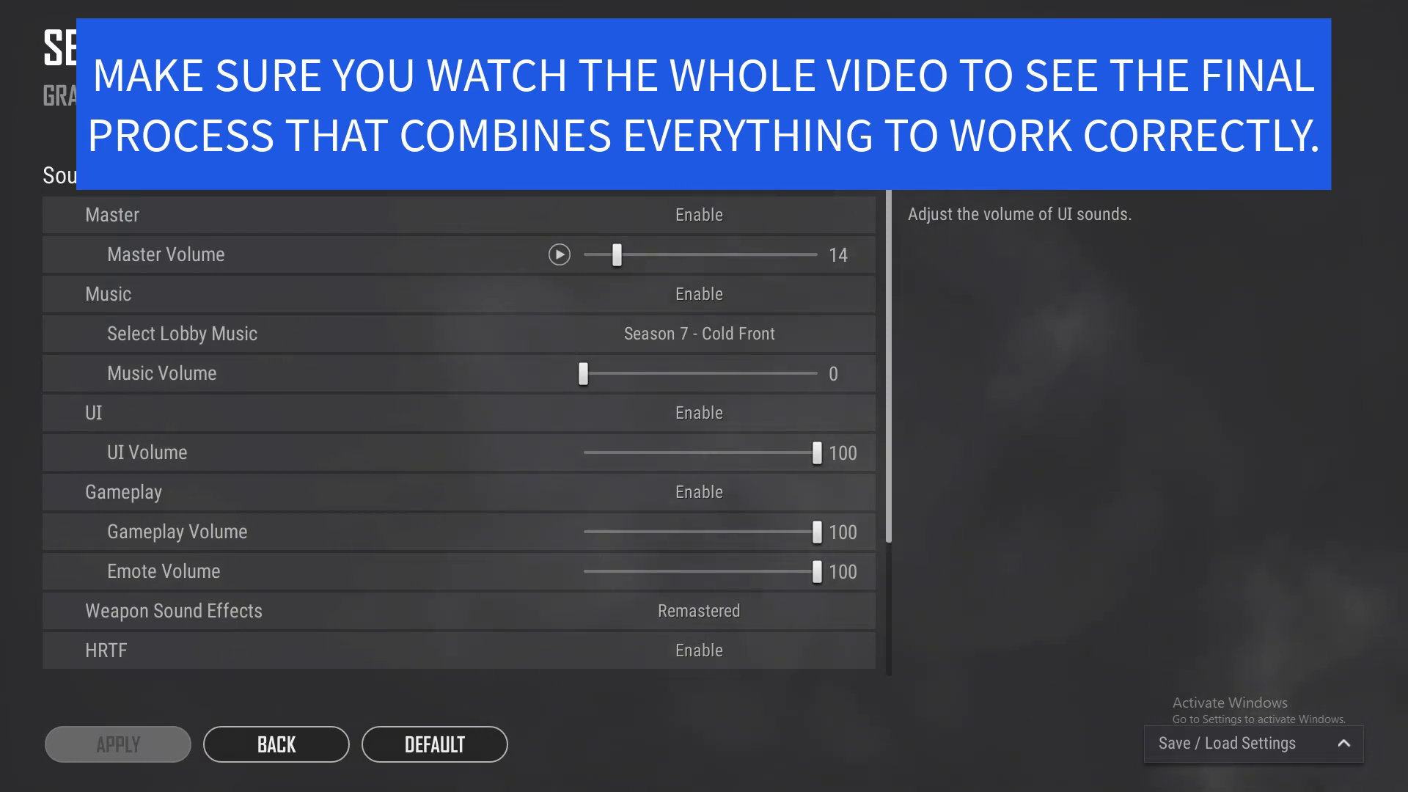
key(alt+Tab)
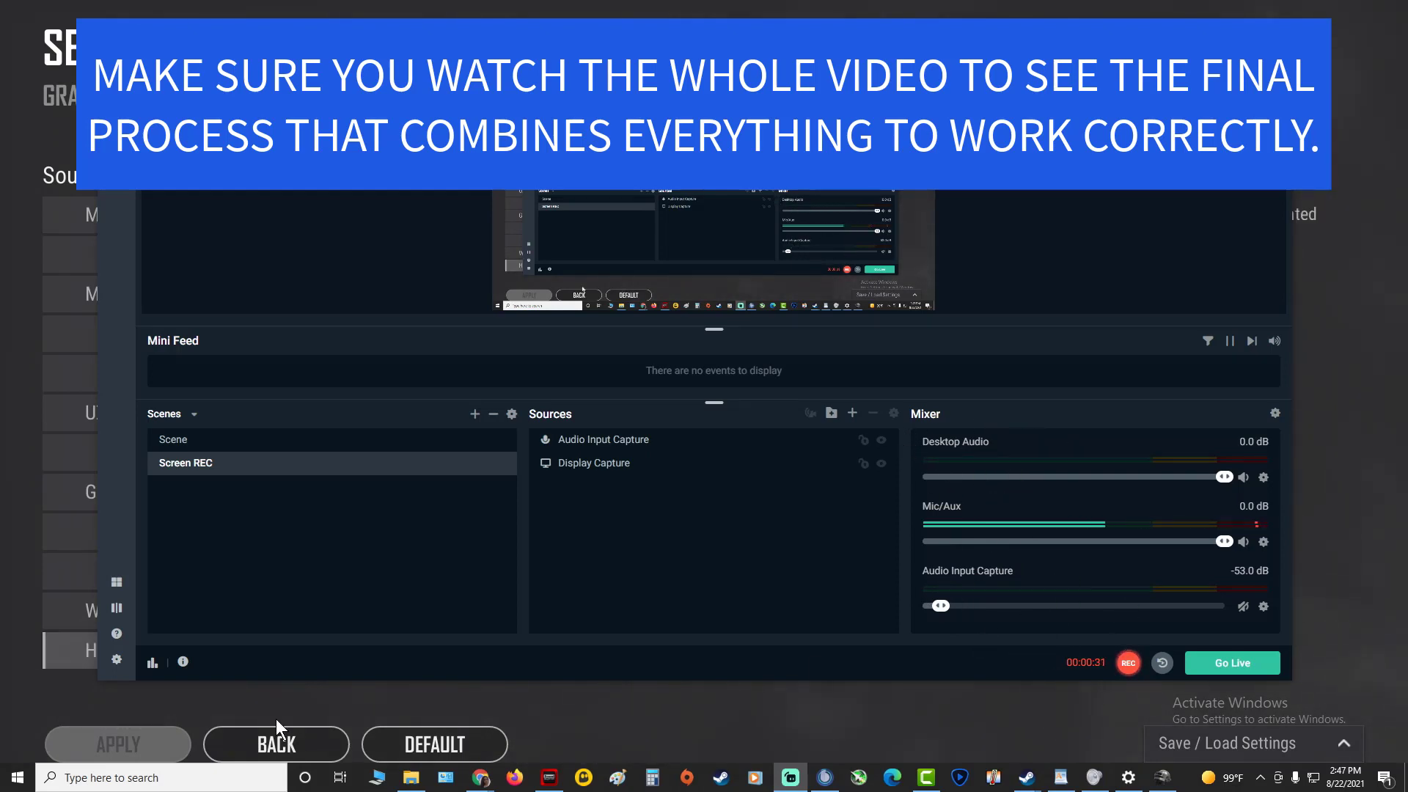
- Search 'sou' from the taskbar and open Windows Sound settings
click(185, 779)
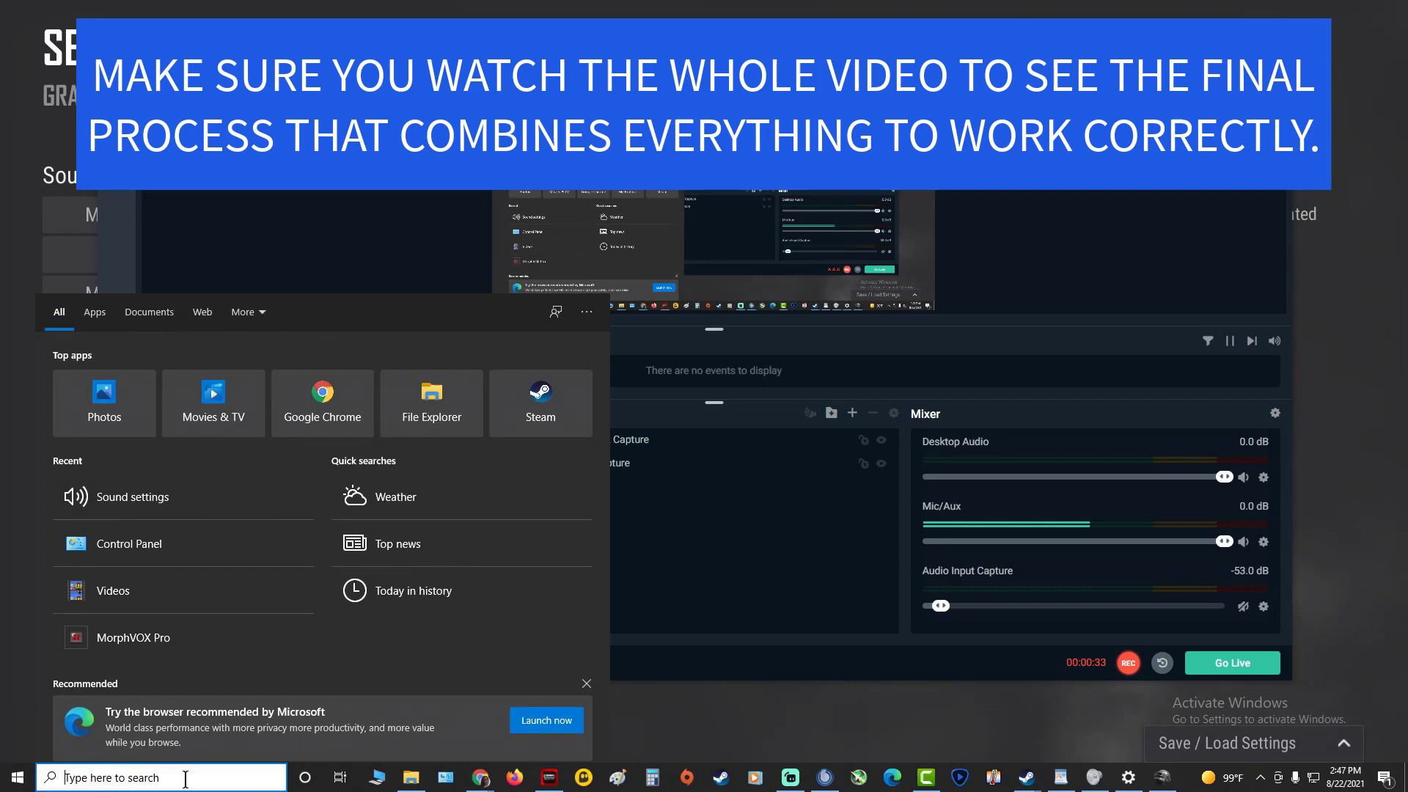
text(SOU)
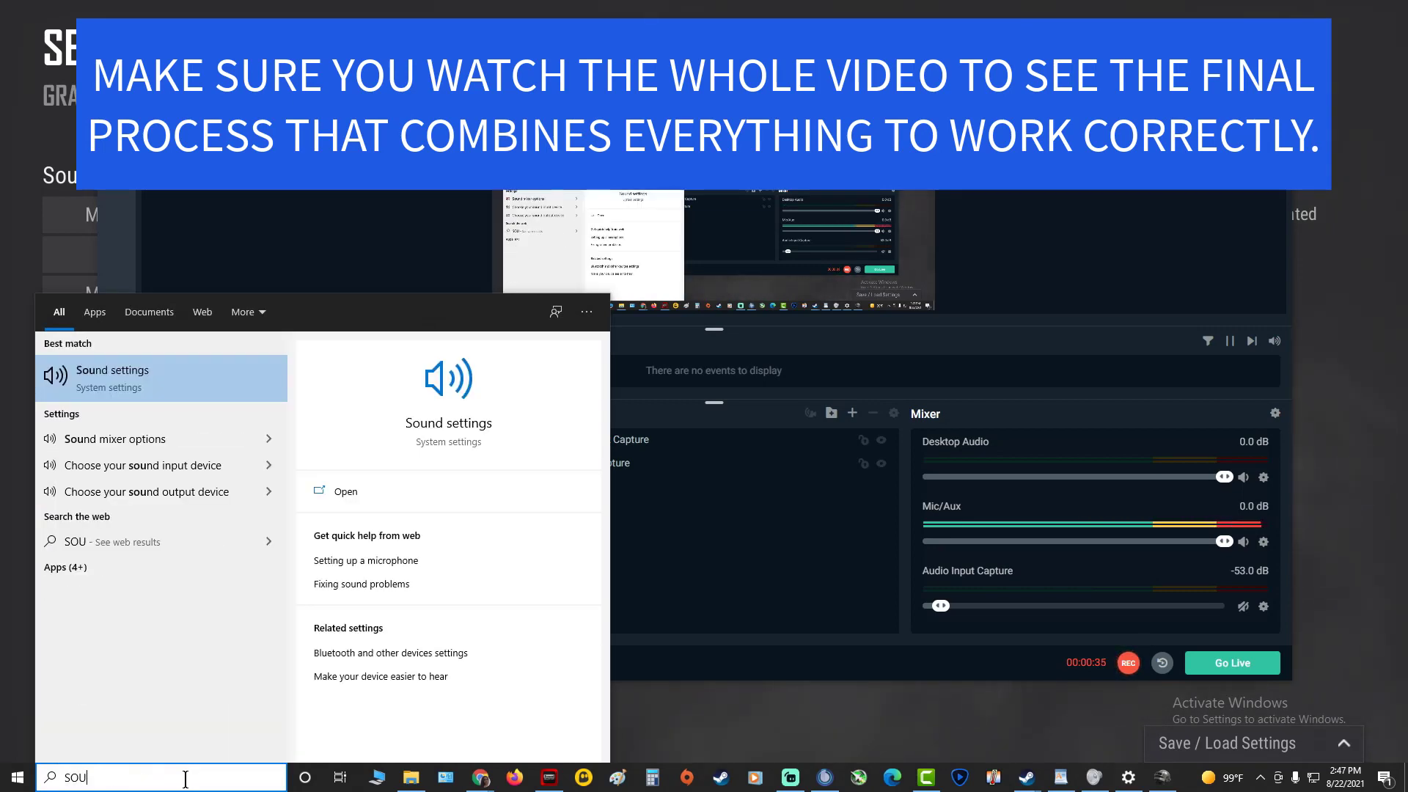
click(150, 379)
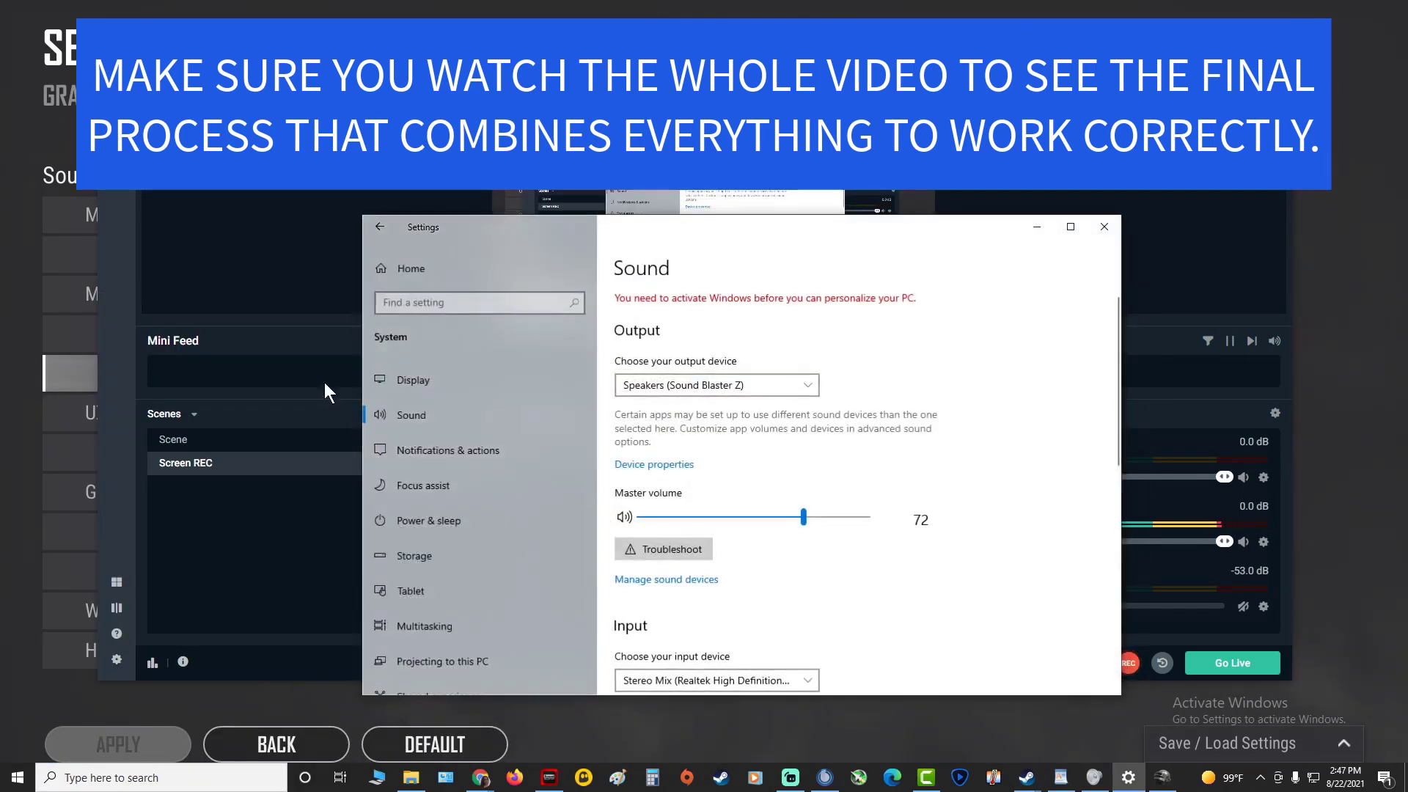
scroll(742, 351, down, 2)
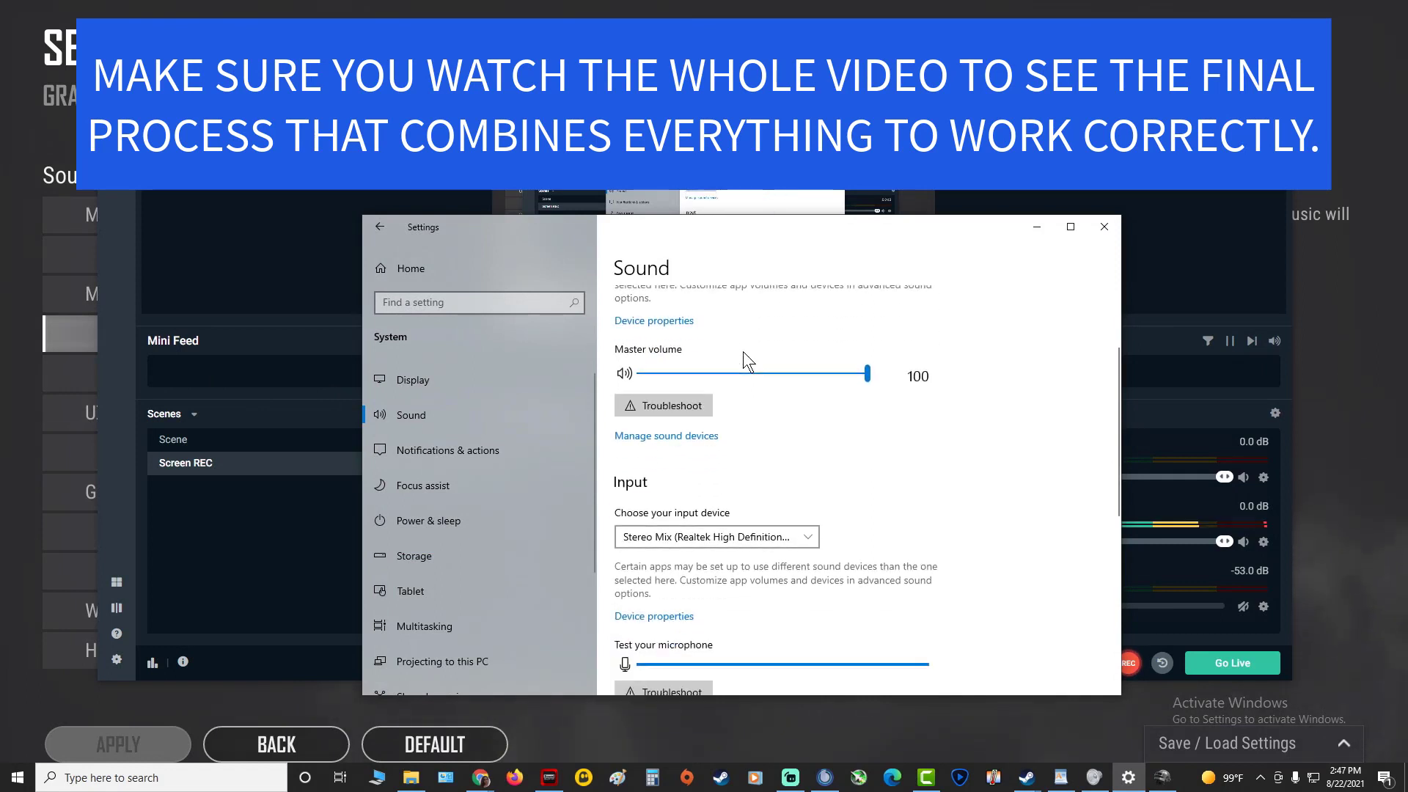
scroll(742, 350, down, 4)
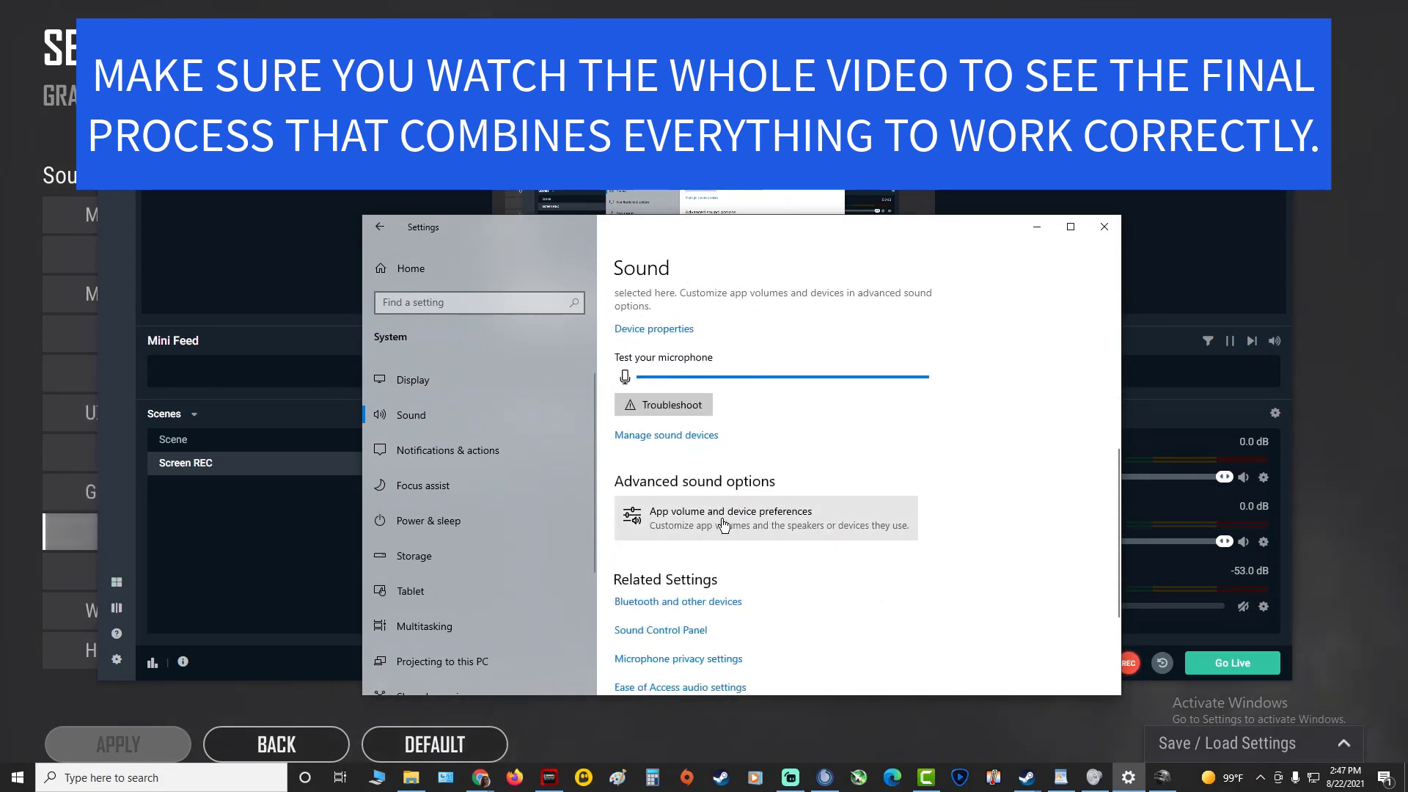
- Go to App volume and device preferences and look over each app's output and input devices
click(713, 526)
scroll(766, 393, down, 5)
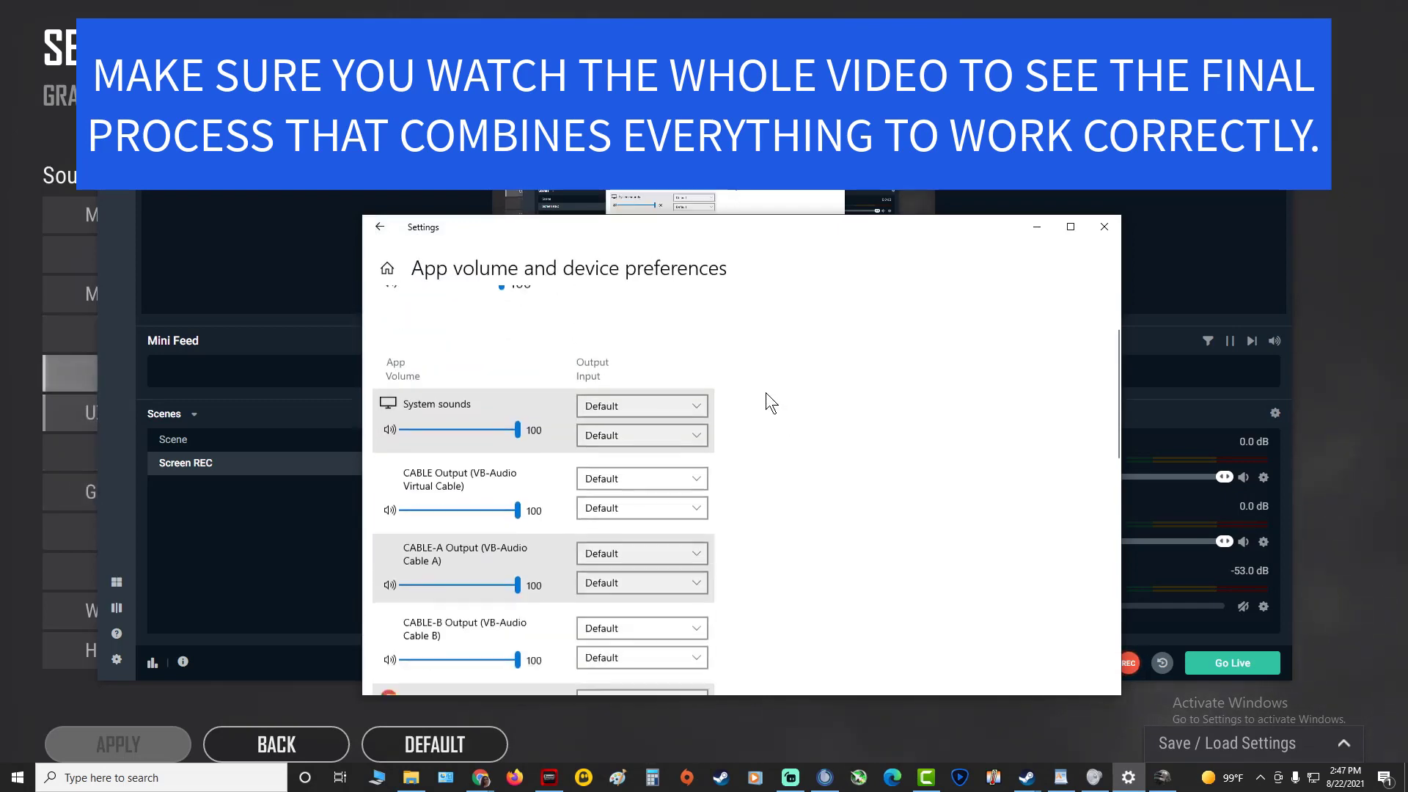
scroll(744, 459, down, 1)
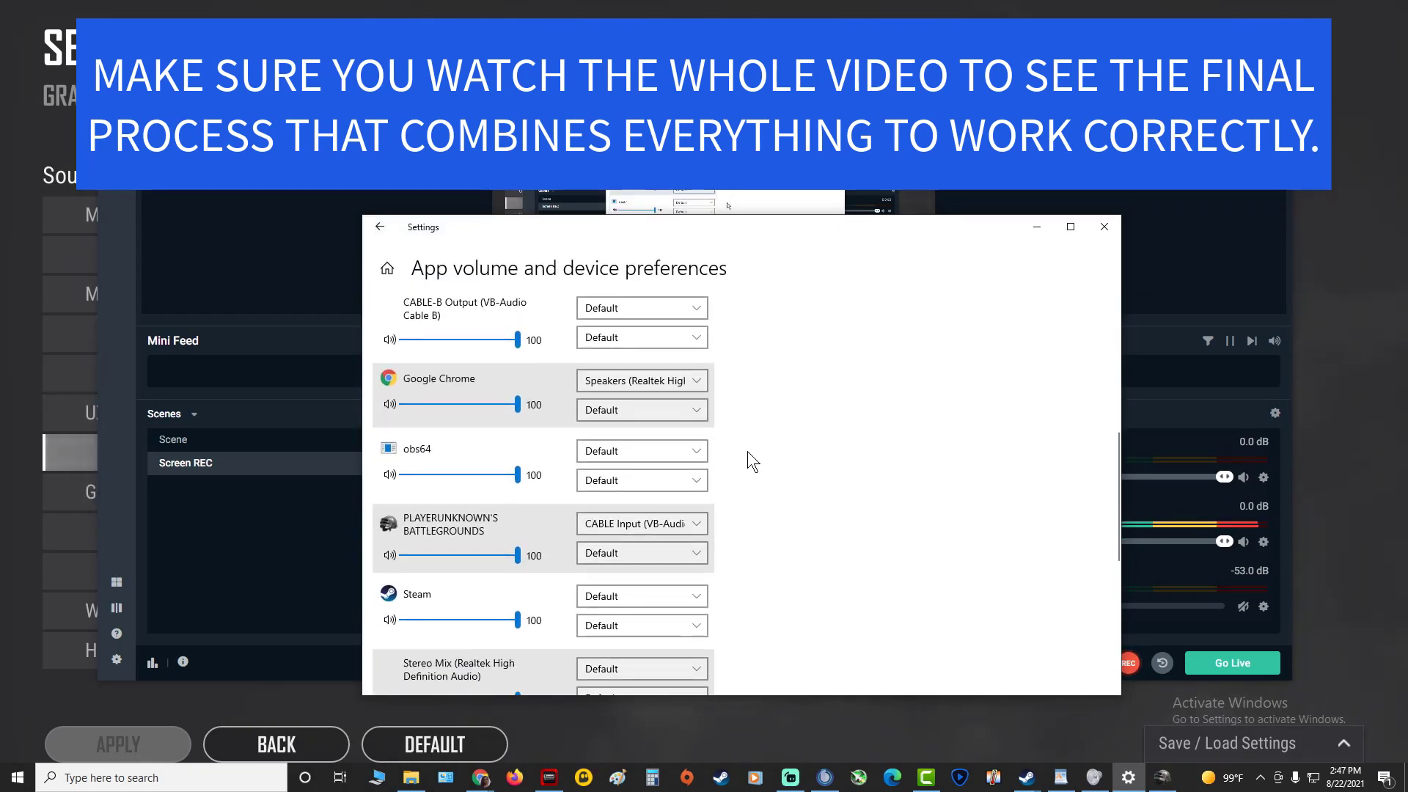
scroll(747, 450, up, 2)
scroll(743, 440, up, 3)
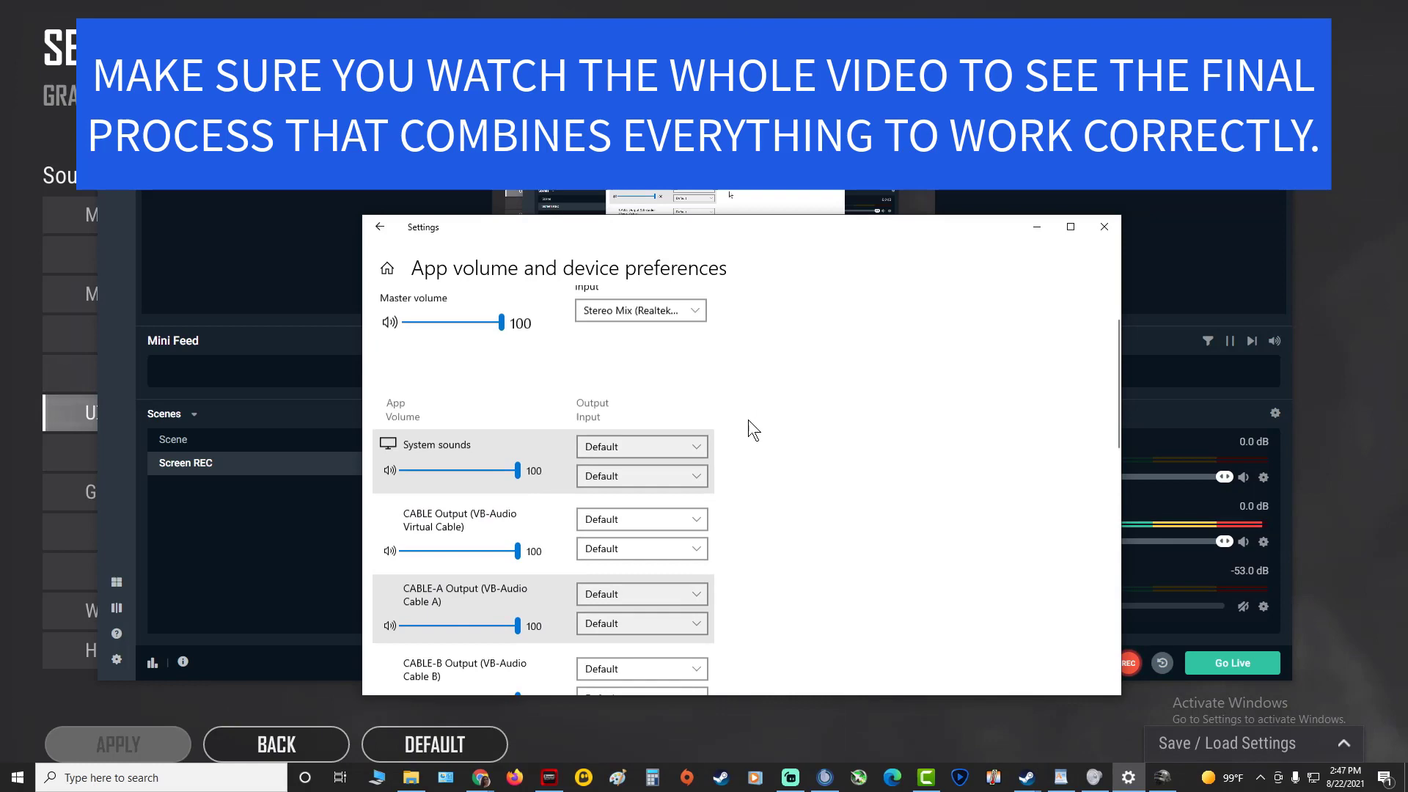
scroll(742, 414, down, 7)
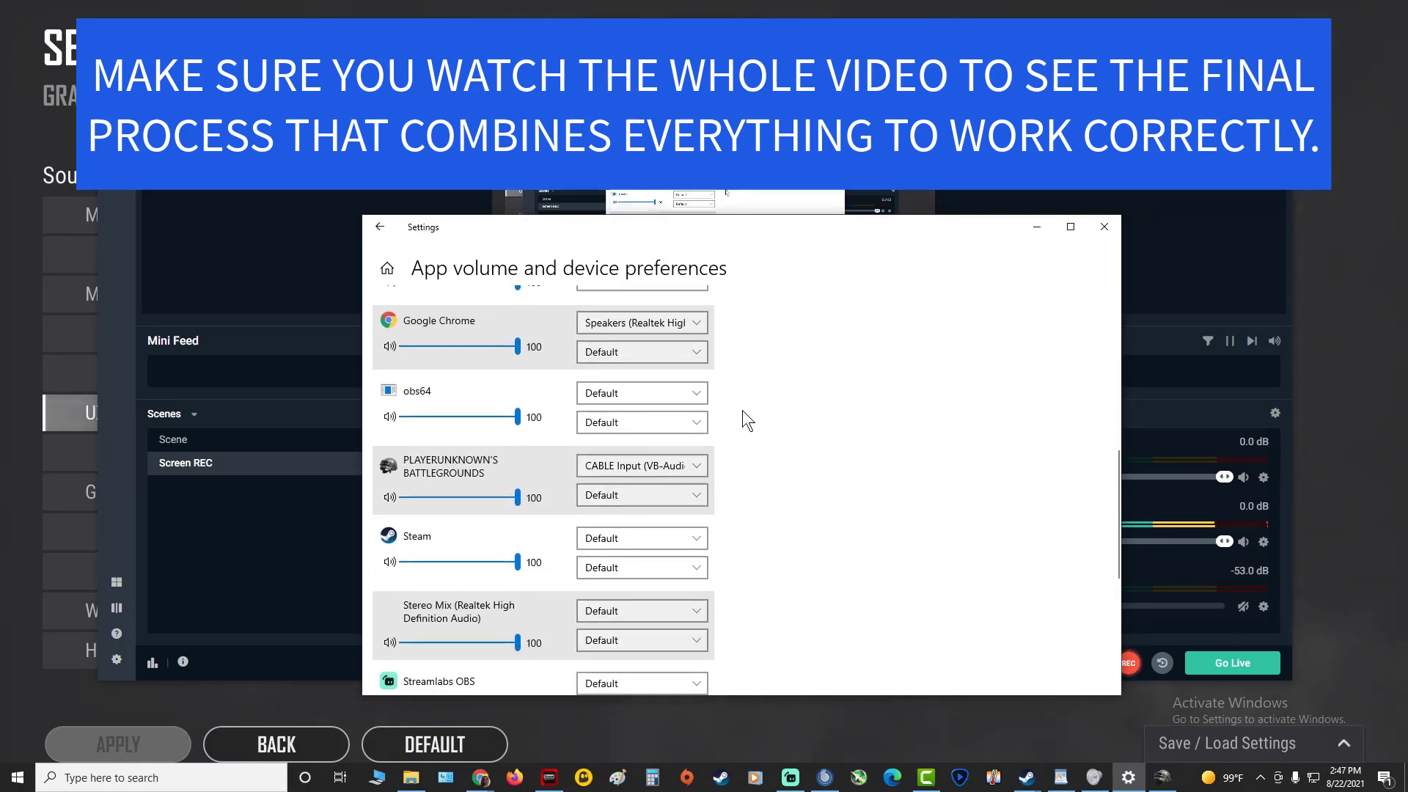
scroll(742, 407, up, 6)
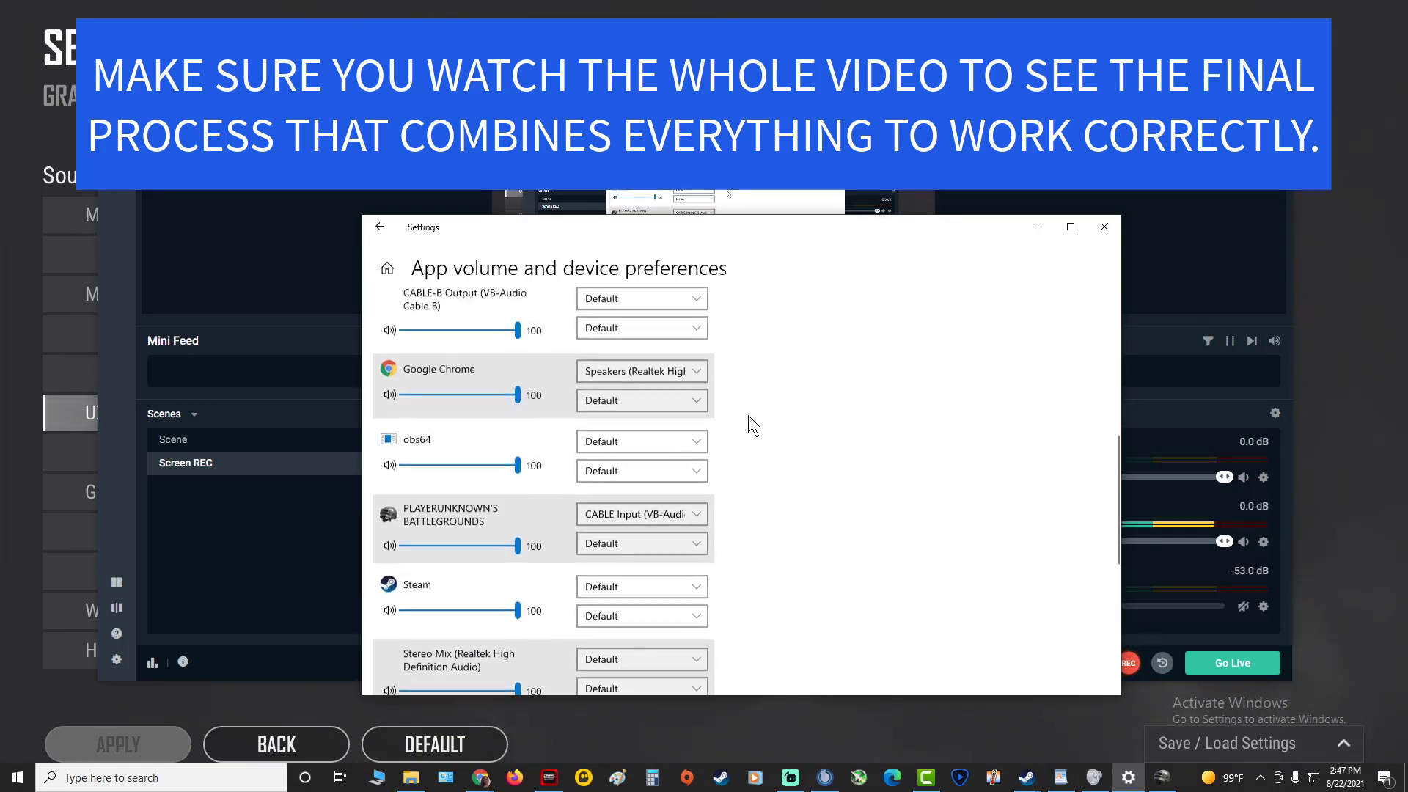
scroll(749, 420, down, 3)
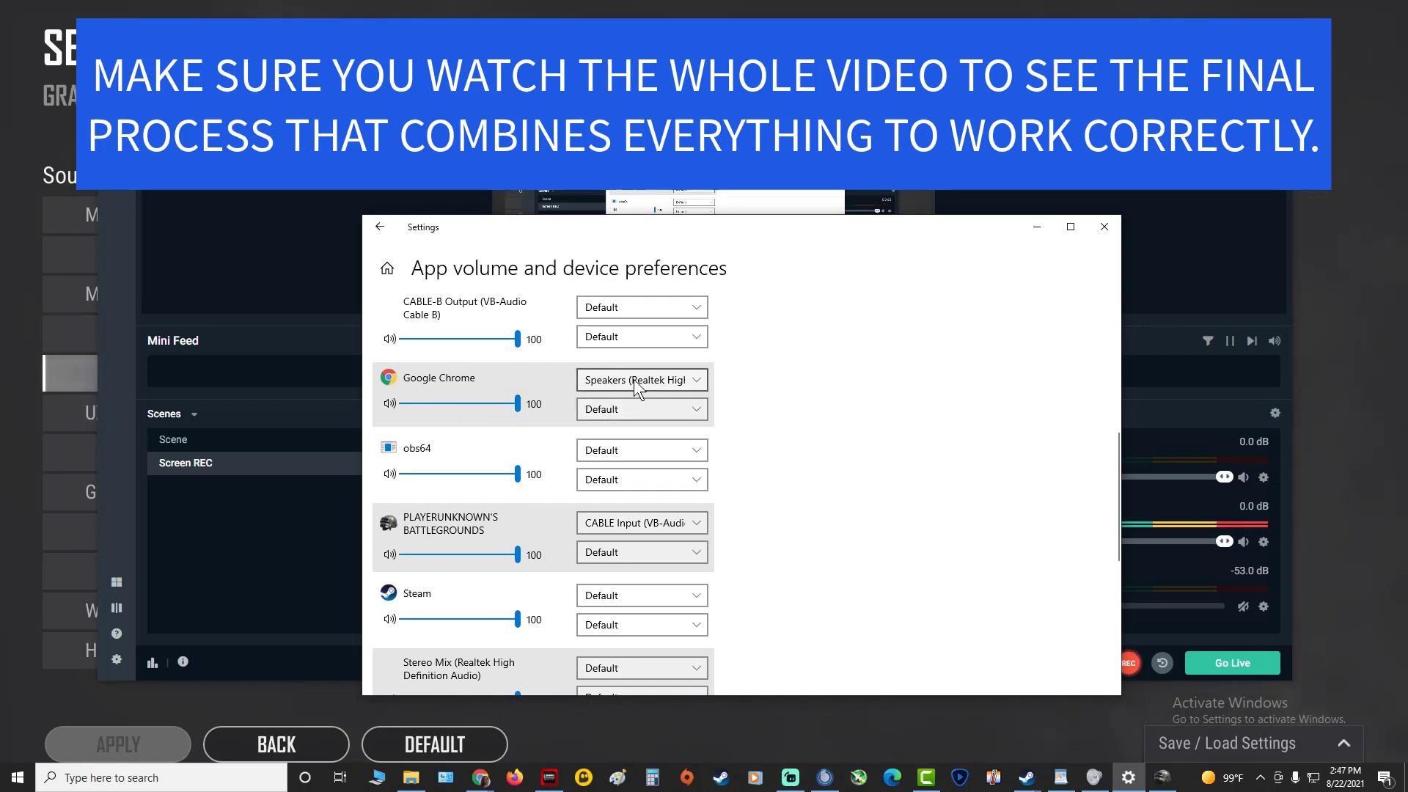
- Keep Chrome on Speakers (Realtek High Definition Audio) and send PUBG to CABLE Input (VB-Audio Virtual Cable)
click(700, 380)
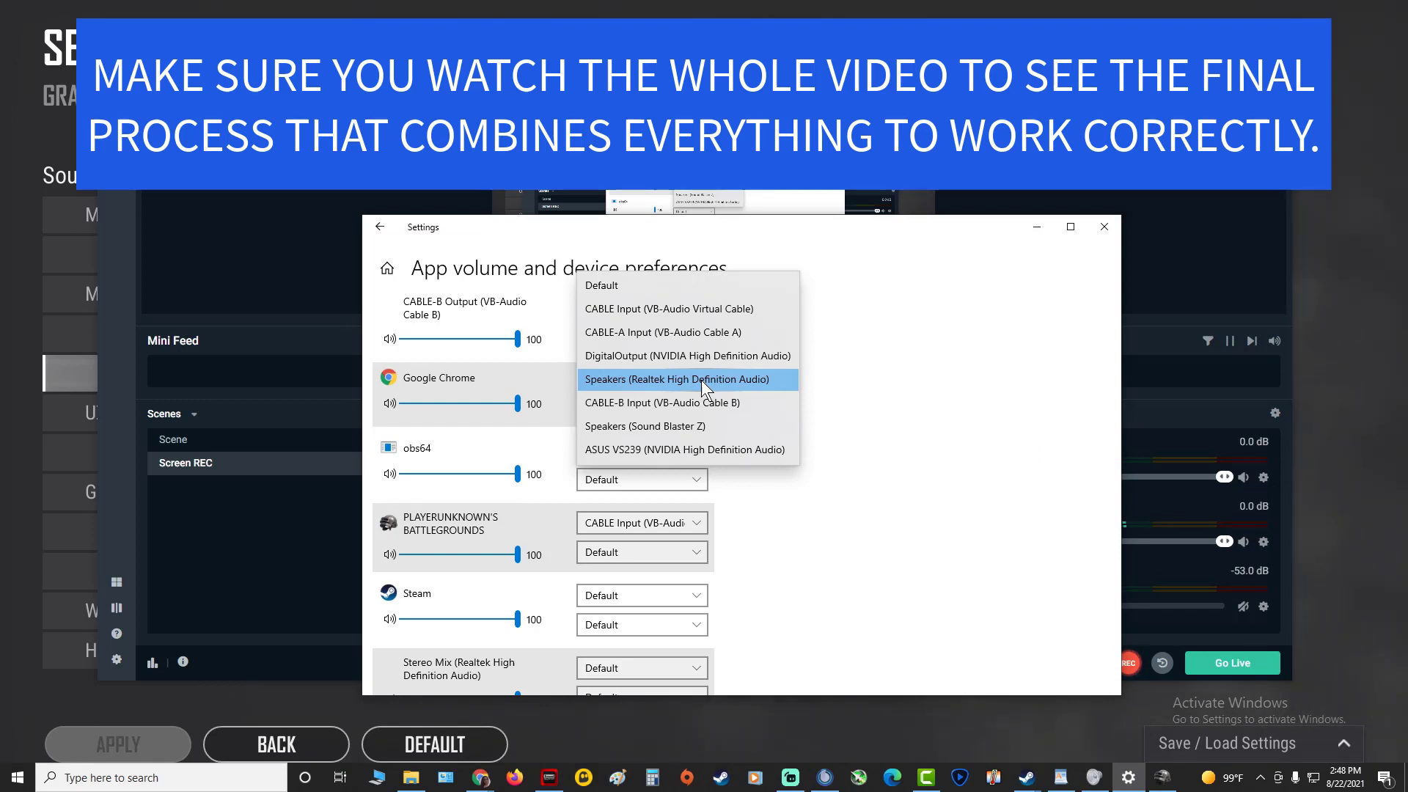
click(701, 380)
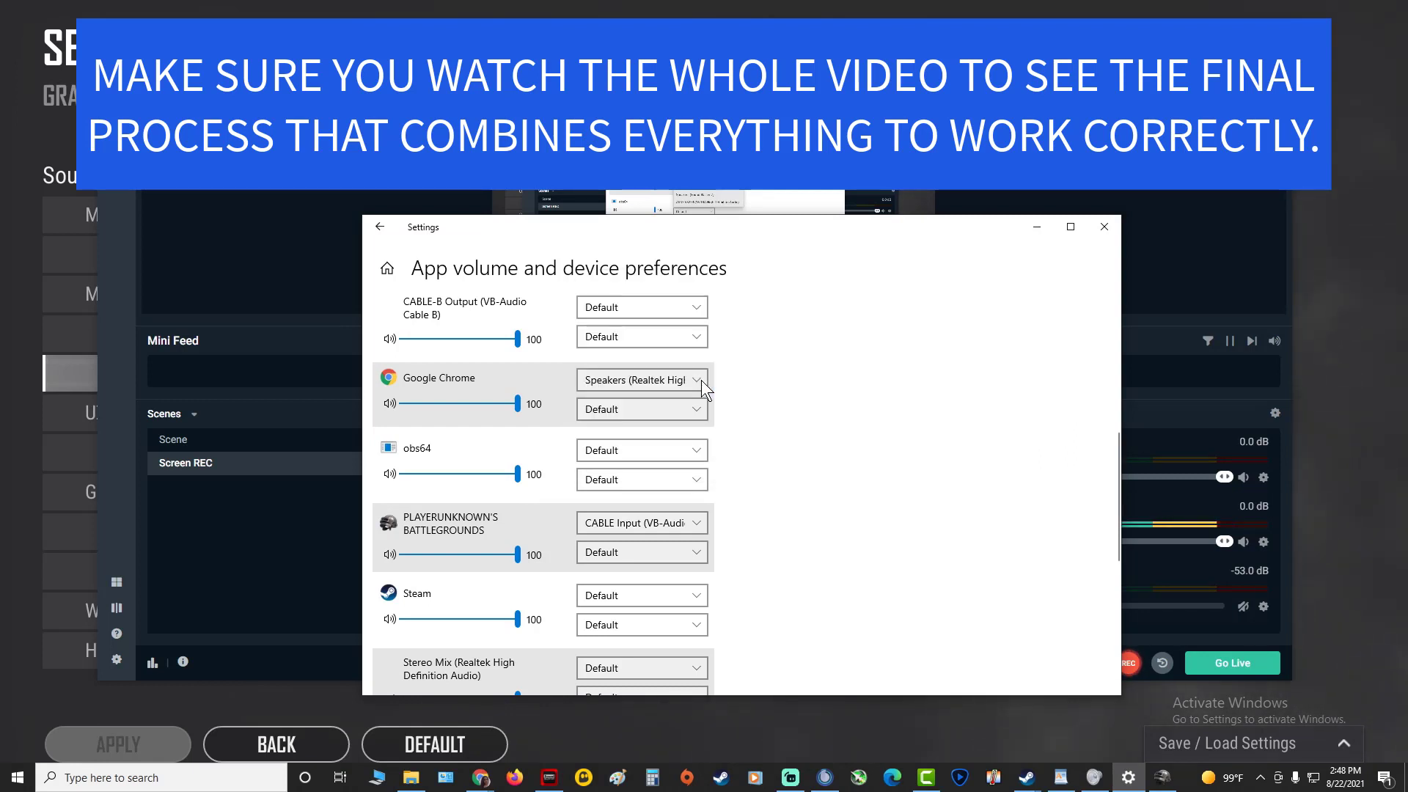
click(698, 522)
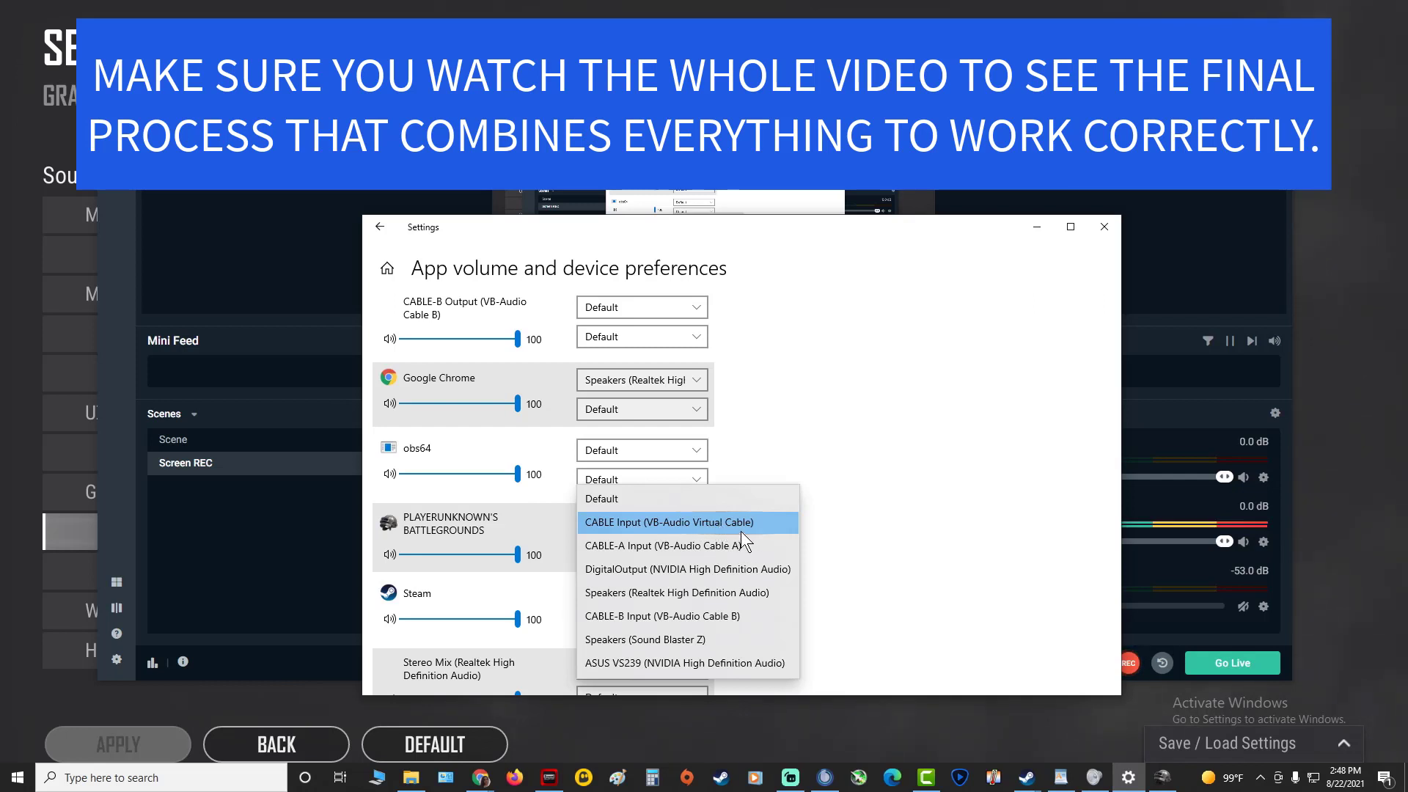
click(760, 528)
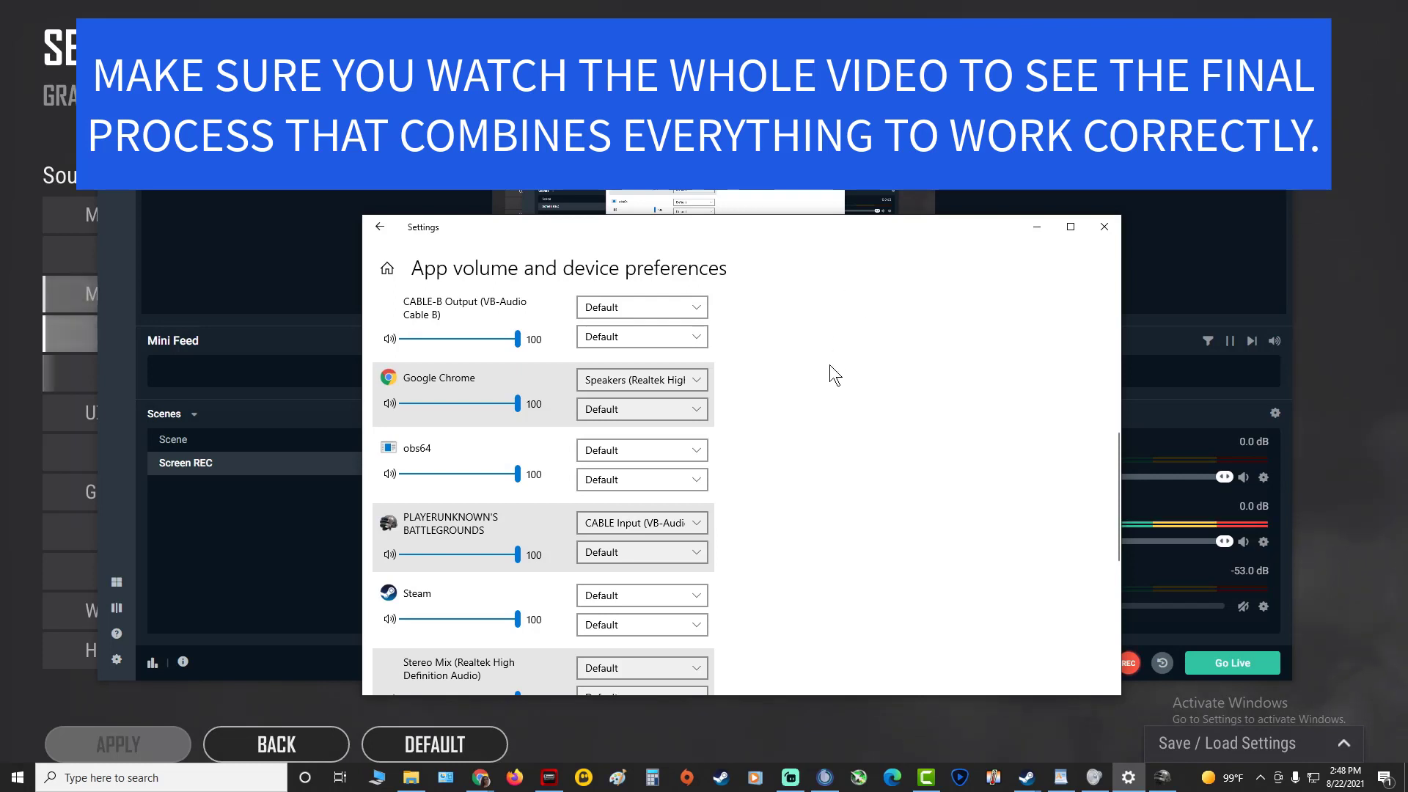
drag(857, 228, 887, 249)
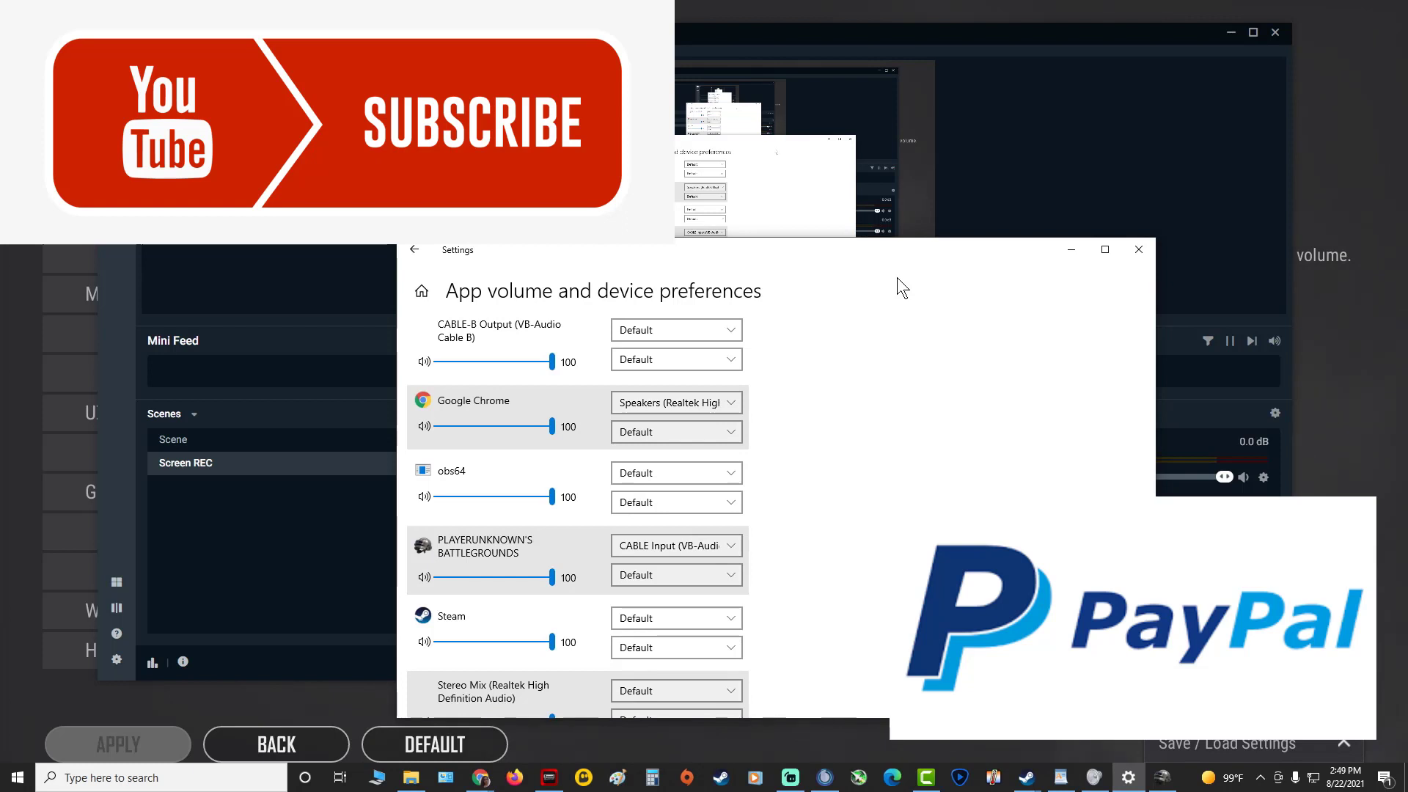
- Bring Streamlabs OBS back in front of Windows Settings from the taskbar
click(377, 661)
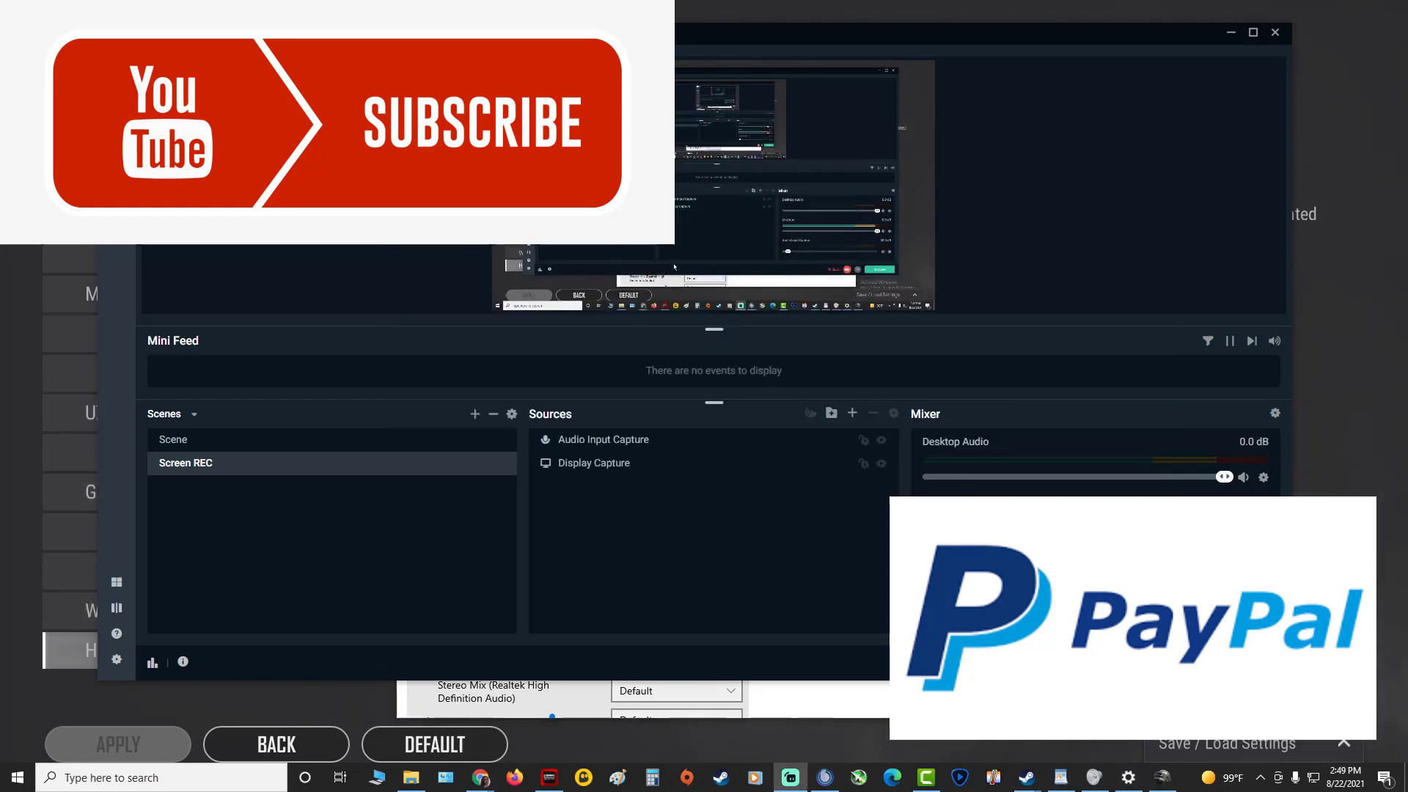